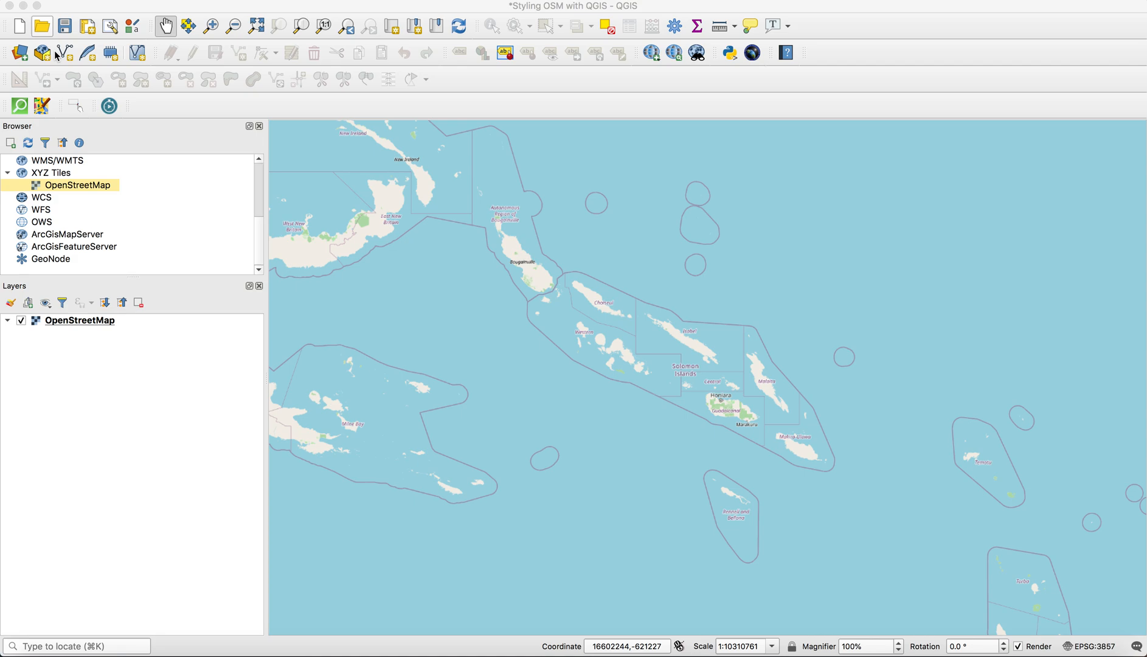
Step: Zoom the OpenStreetMap basemap in on the Solomon Islands
{"action": "left_click", "coordinate": [187, 318]}
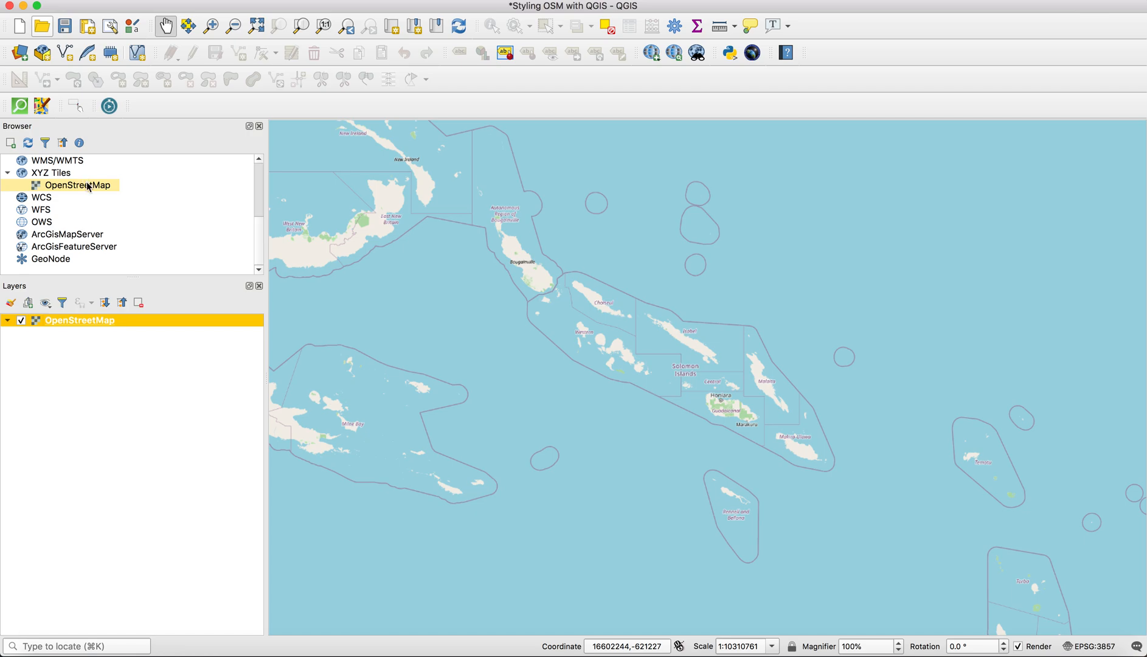
{"action": "left_click", "coordinate": [210, 25]}
{"action": "left_click_drag", "start_coordinate": [453, 168], "coordinate": [919, 542]}
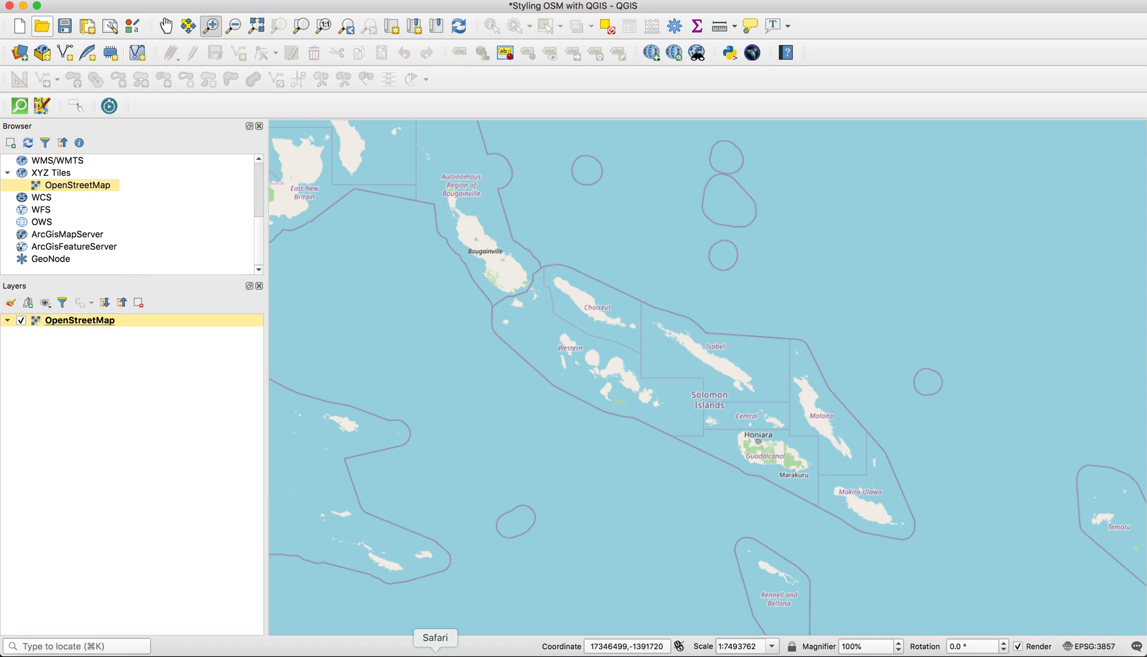
Step: Switch to Chrome and go from the Geofabrik home page to the Australia and Oceania downloads to look through its sub-regions
{"action": "left_click", "coordinate": [403, 651]}
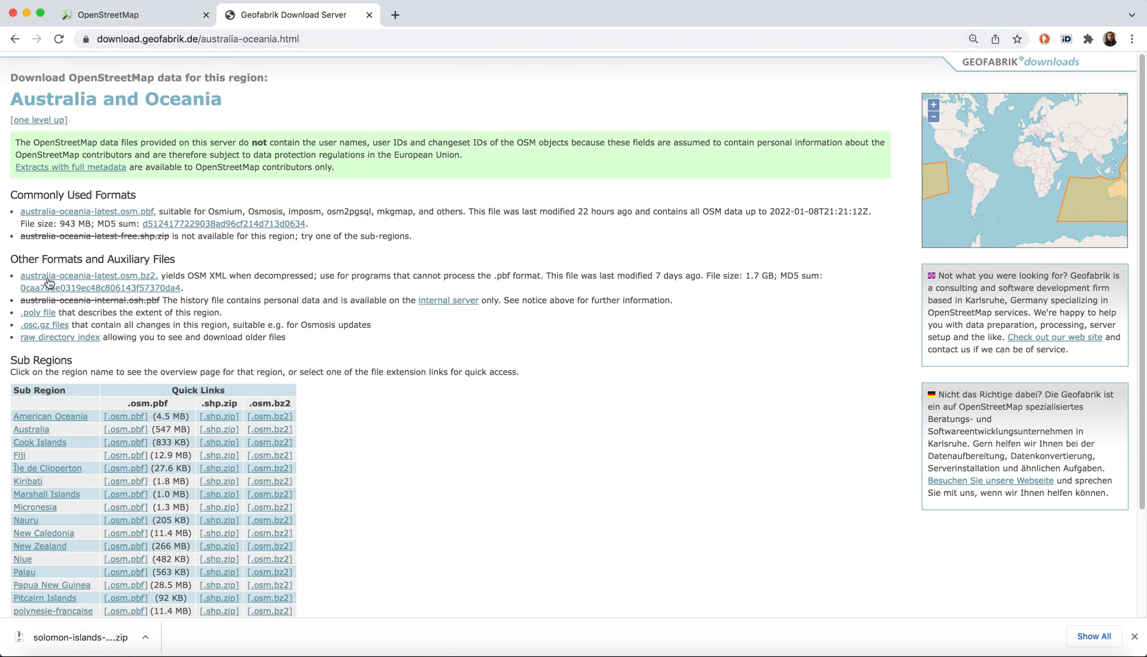
{"action": "left_click", "coordinate": [14, 39]}
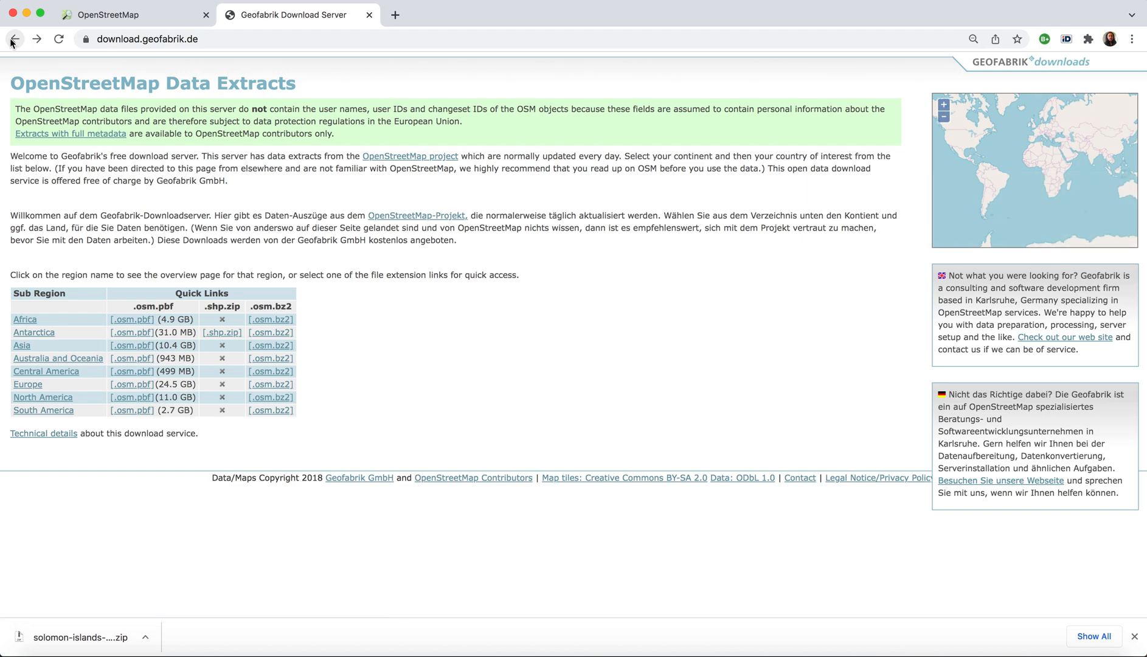
{"action": "left_click", "coordinate": [11, 43]}
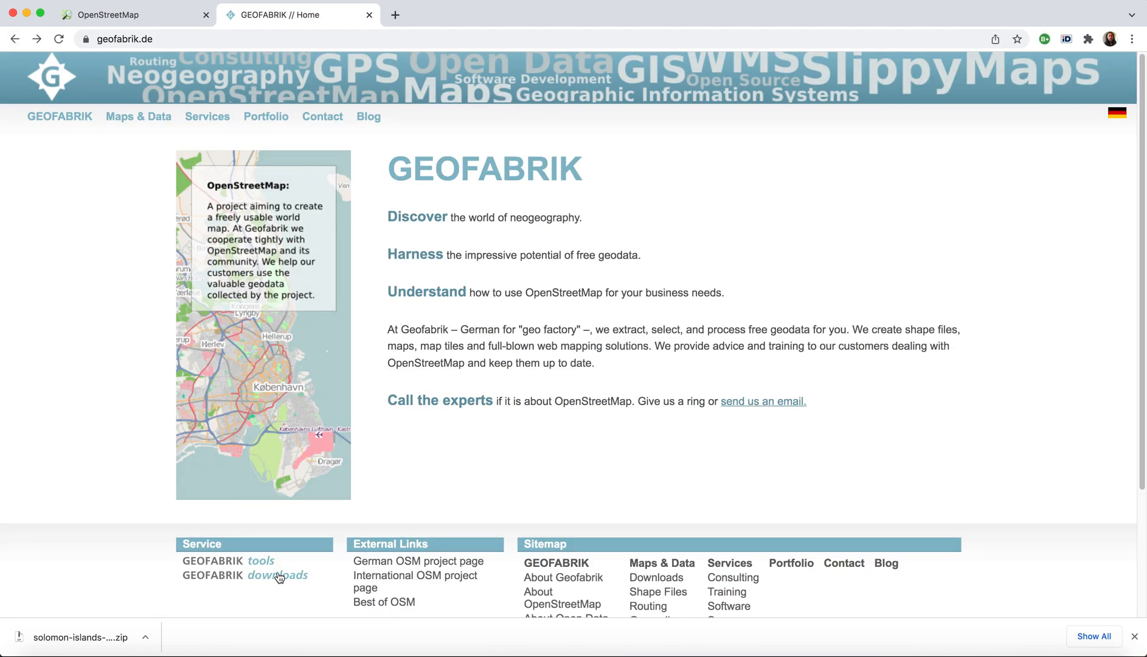
{"action": "left_click", "coordinate": [279, 578]}
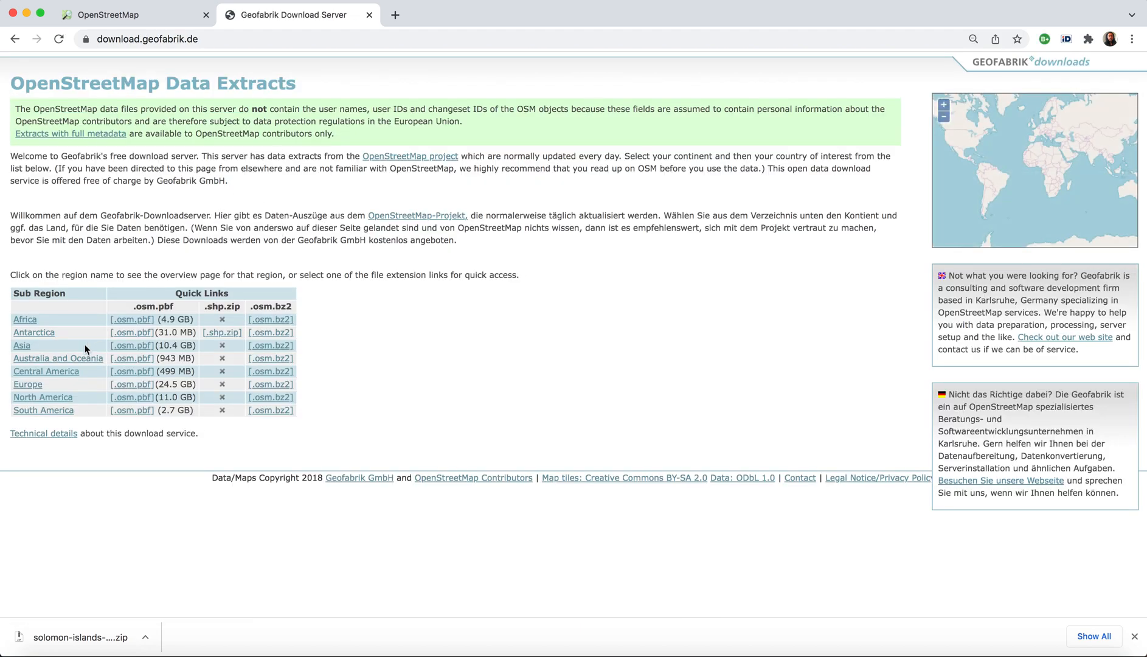
{"action": "left_click", "coordinate": [71, 360]}
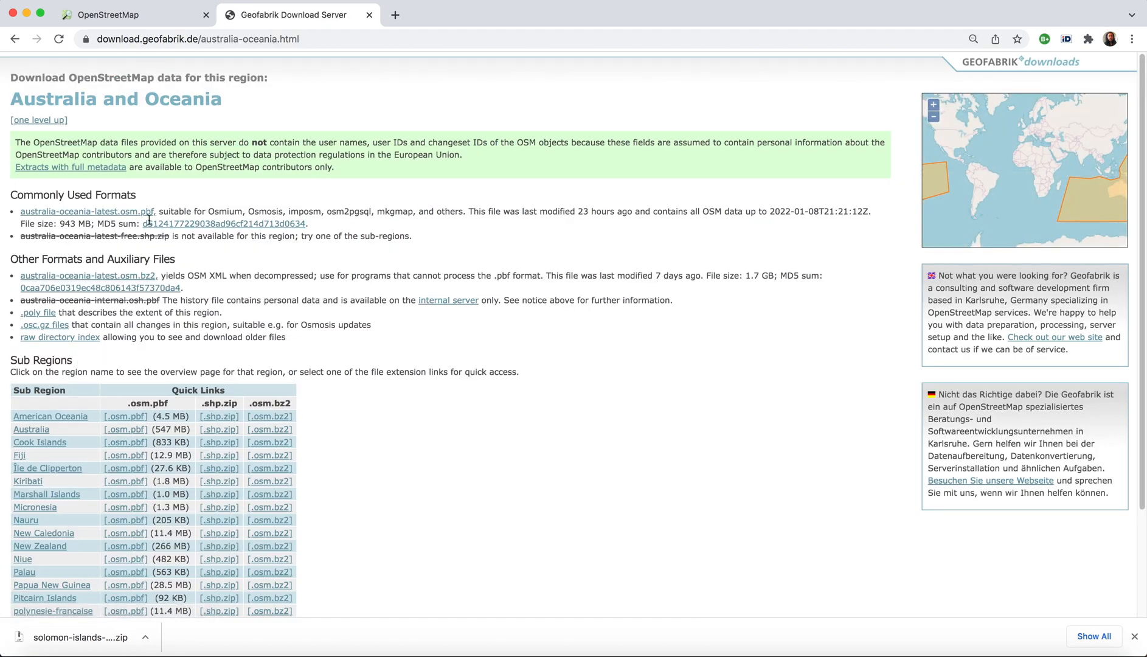
{"action": "scroll", "coordinate": [52, 468], "scroll_direction": "down", "scroll_amount": 3}
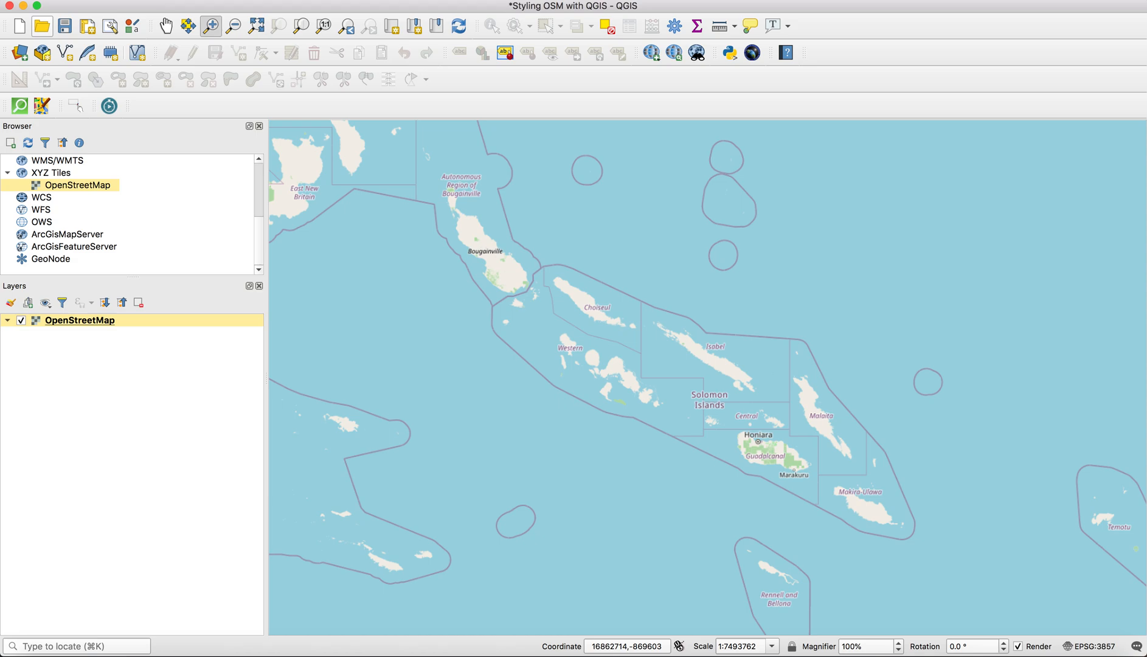
Step: In QGIS, start adding a vector layer from file and browse to the solomon-islands-latest-free.shp folder in the third tutorial folder
{"action": "left_click", "coordinate": [187, 1]}
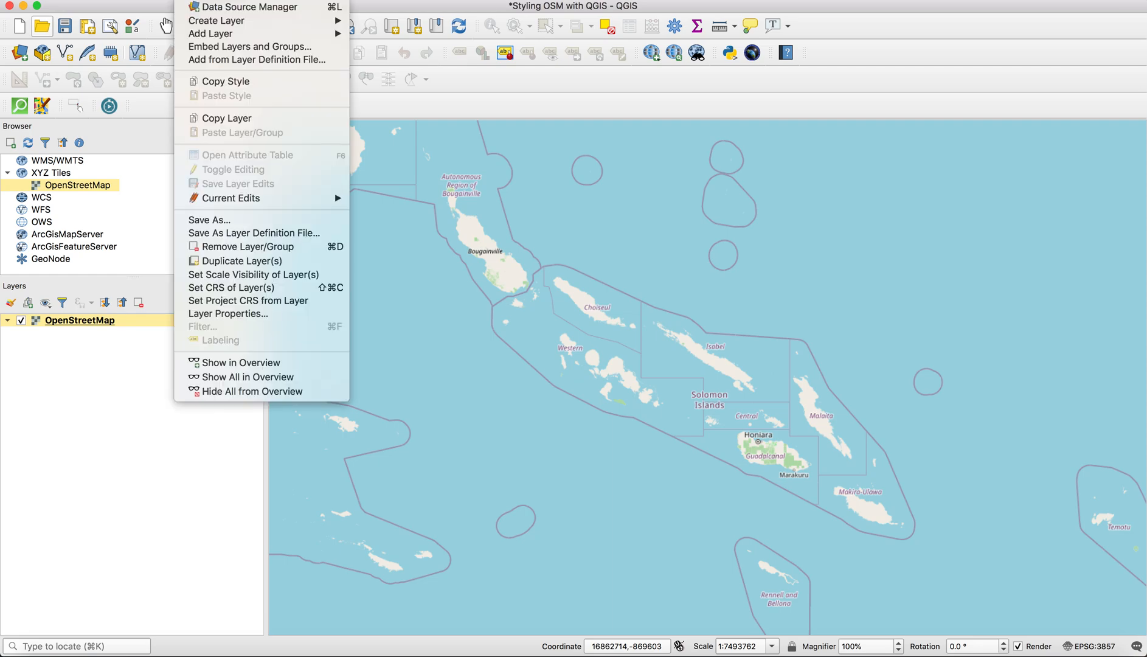
{"action": "left_click", "coordinate": [188, 1]}
{"action": "left_click", "coordinate": [187, 0]}
{"action": "mouse_move", "coordinate": [207, 27]}
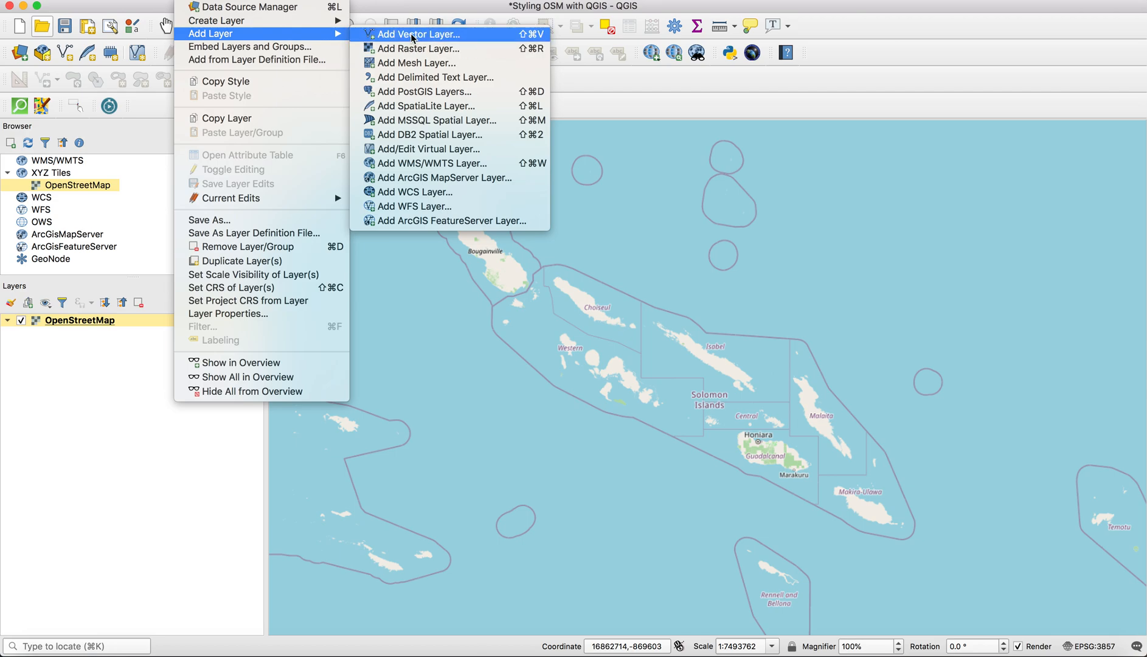
{"action": "left_click", "coordinate": [411, 34]}
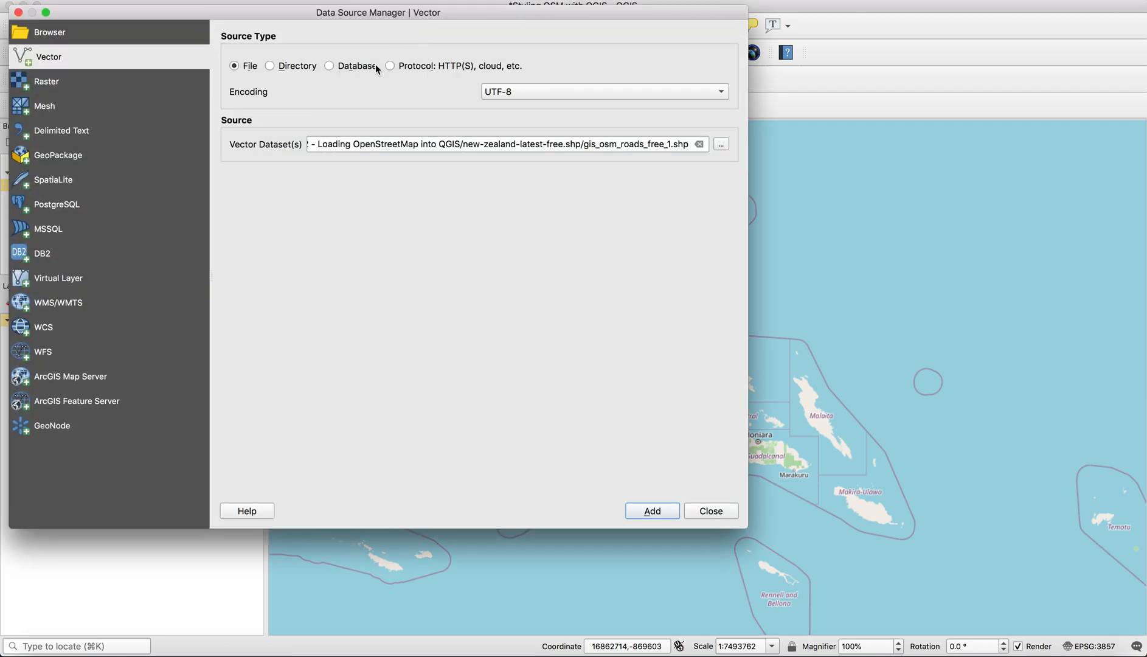
{"action": "left_click", "coordinate": [722, 145]}
{"action": "left_click", "coordinate": [266, 63]}
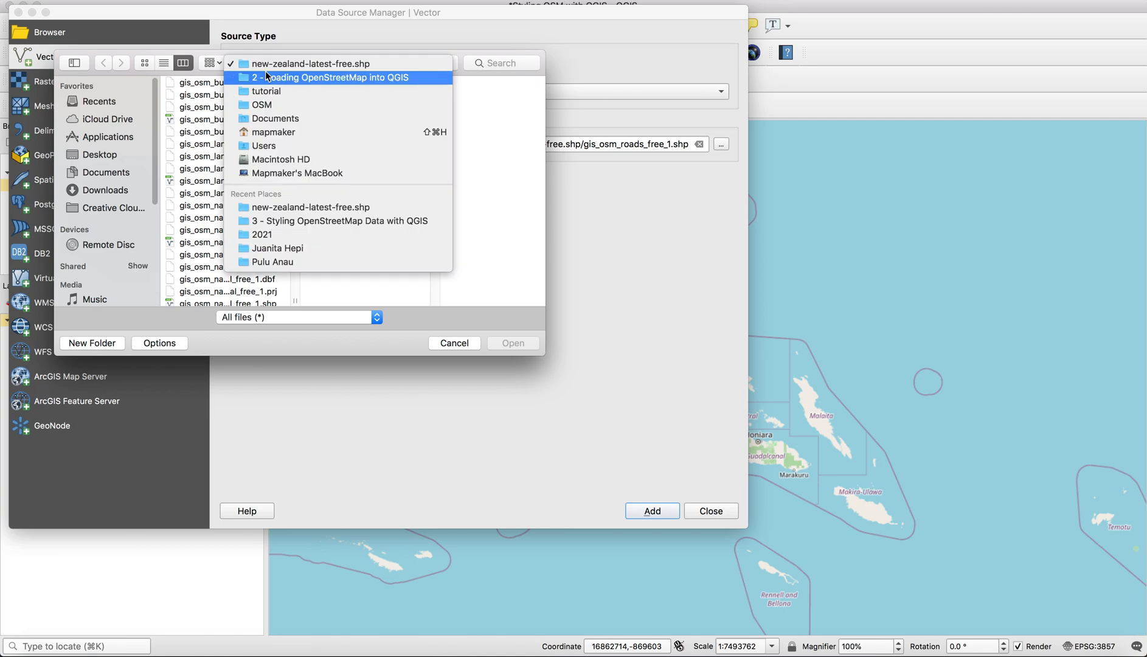
{"action": "left_click", "coordinate": [266, 80]}
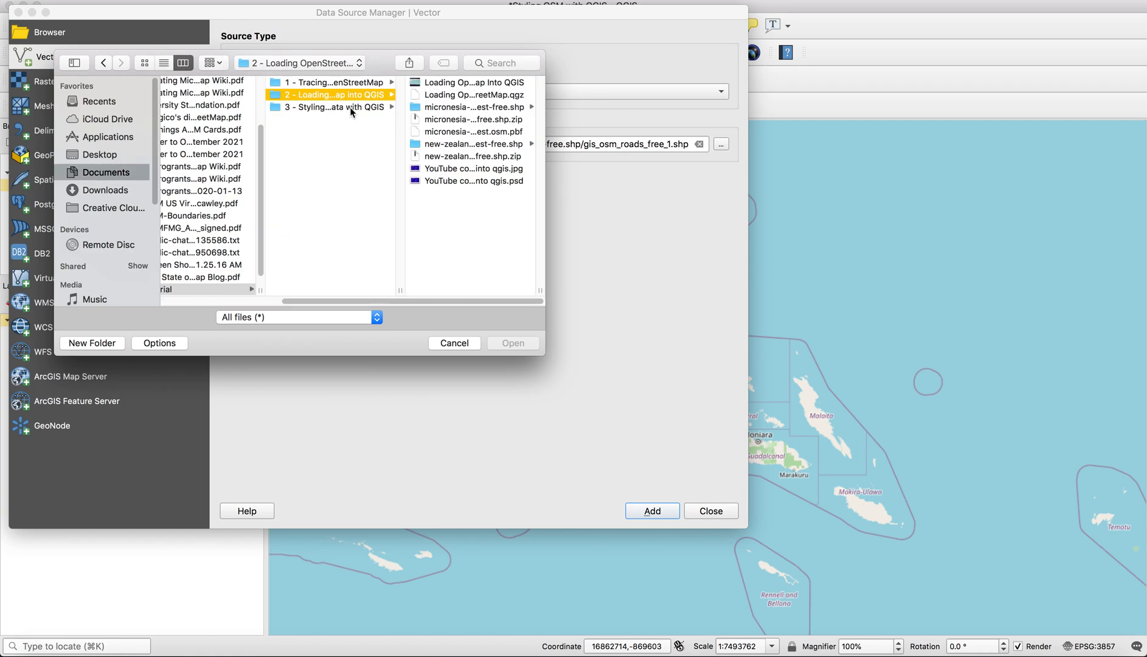
{"action": "left_click", "coordinate": [351, 108]}
{"action": "left_click", "coordinate": [442, 82]}
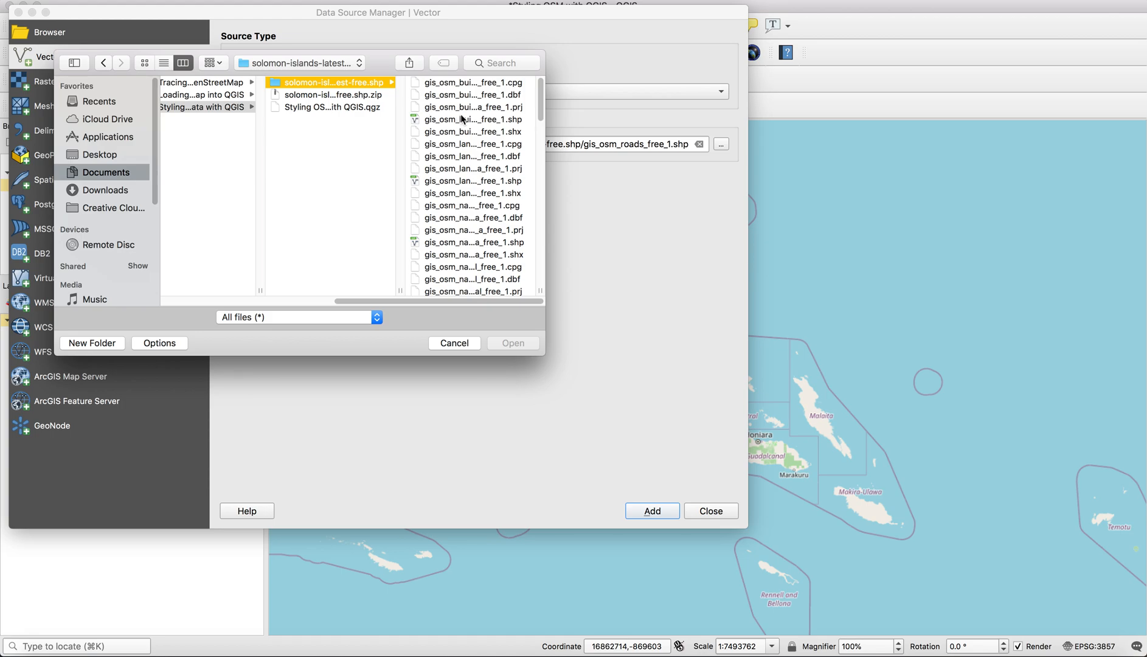
{"action": "left_click_drag", "start_coordinate": [541, 287], "coordinate": [694, 285]}
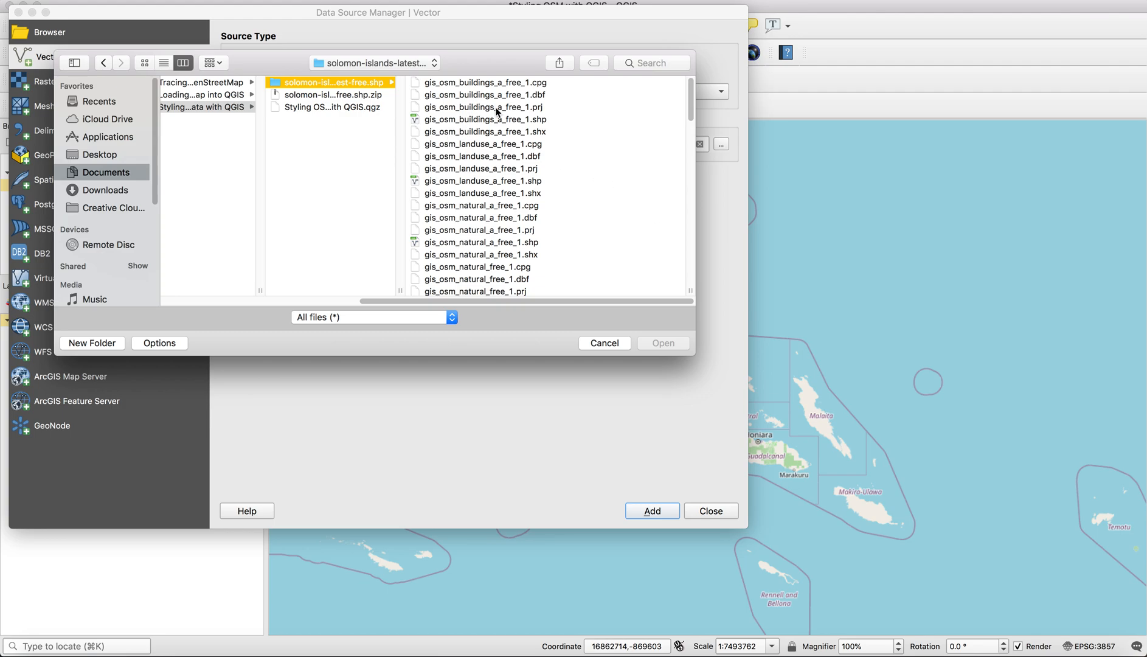
Step: Add gis_osm_buildings_a_free_1.shp, gis_osm_waterways_free_1.shp and gis_osm_roads_free_1.shp together as vector layers
{"action": "left_click", "coordinate": [529, 121]}
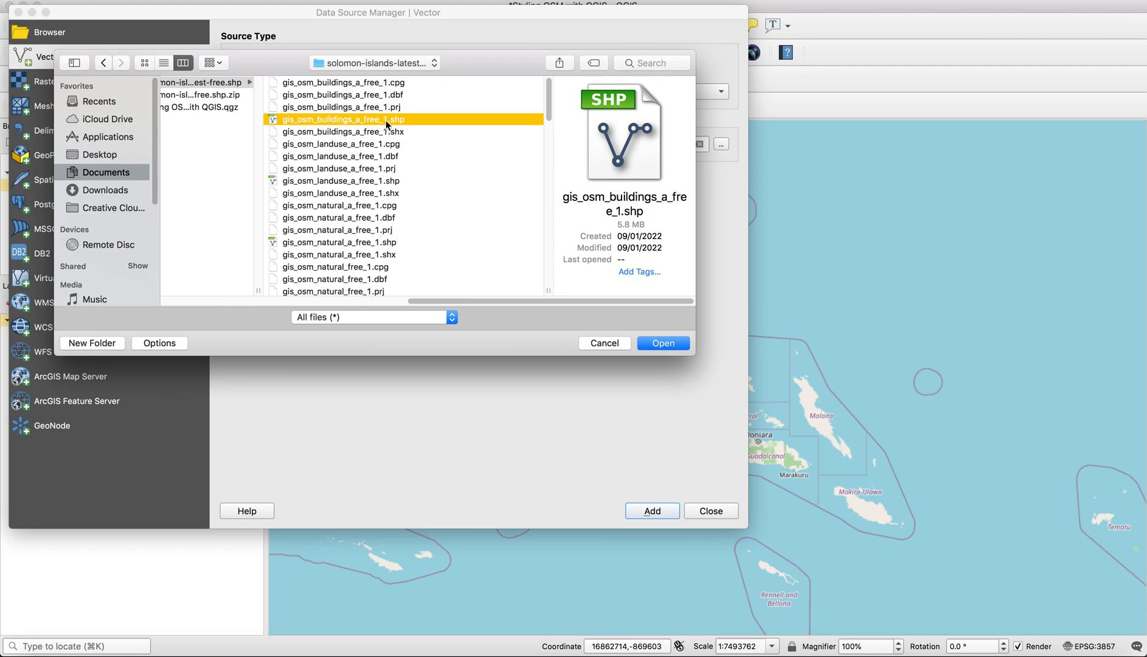
{"action": "scroll", "coordinate": [425, 225], "scroll_direction": "down", "scroll_amount": 3}
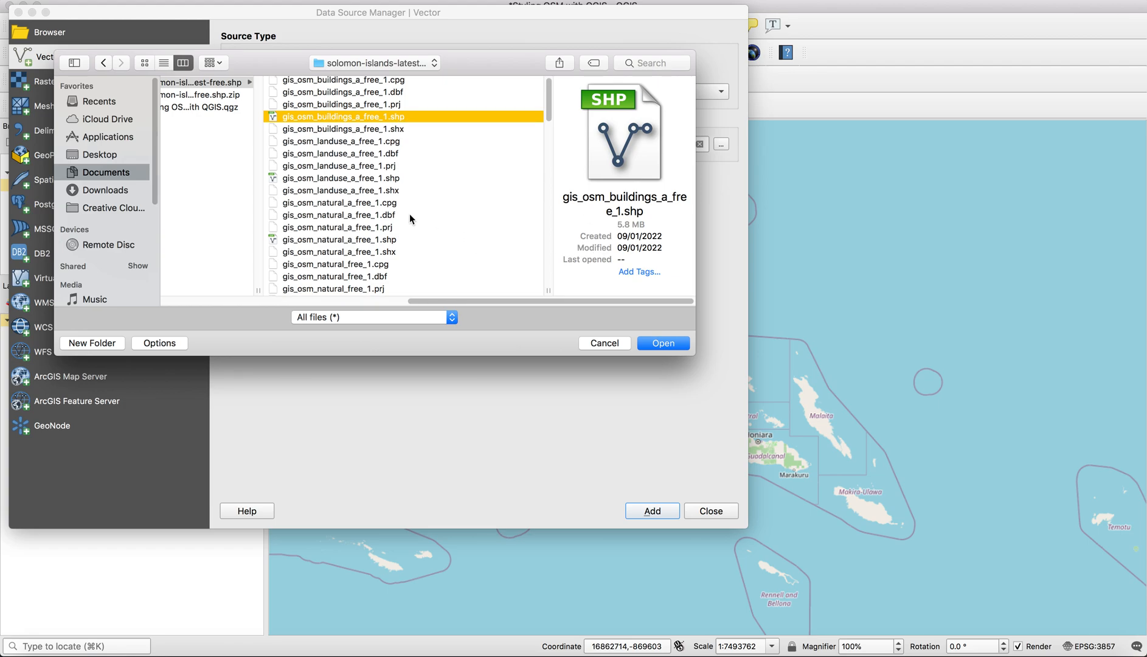
{"action": "scroll", "coordinate": [397, 196], "scroll_direction": "down", "scroll_amount": 15}
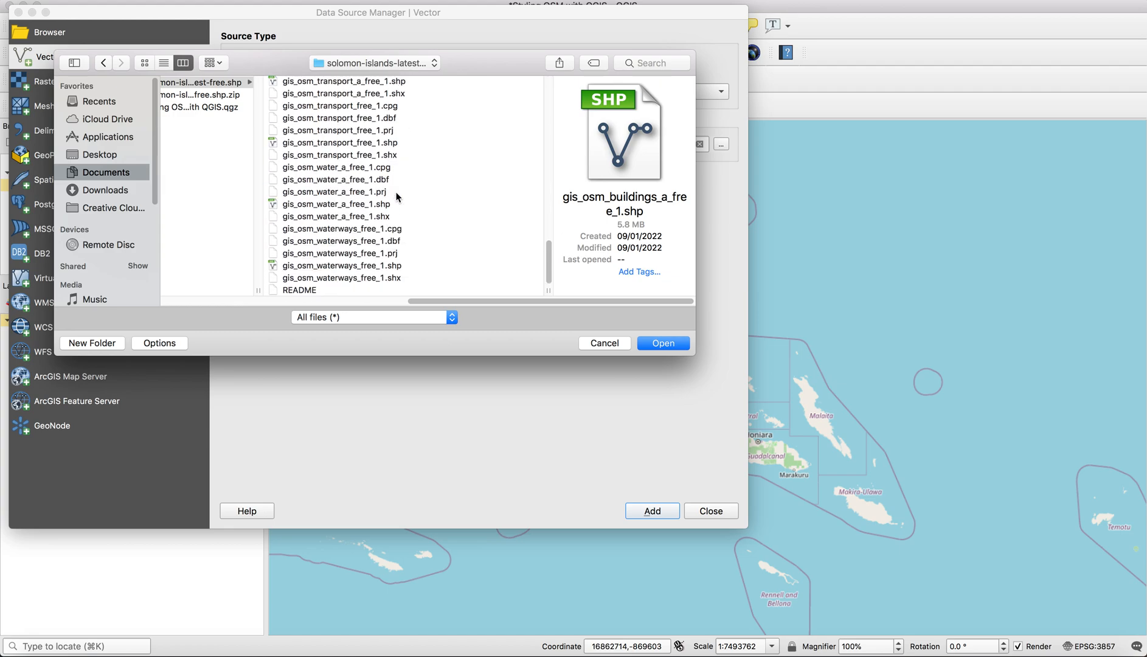
{"action": "left_click", "coordinate": [359, 271]}
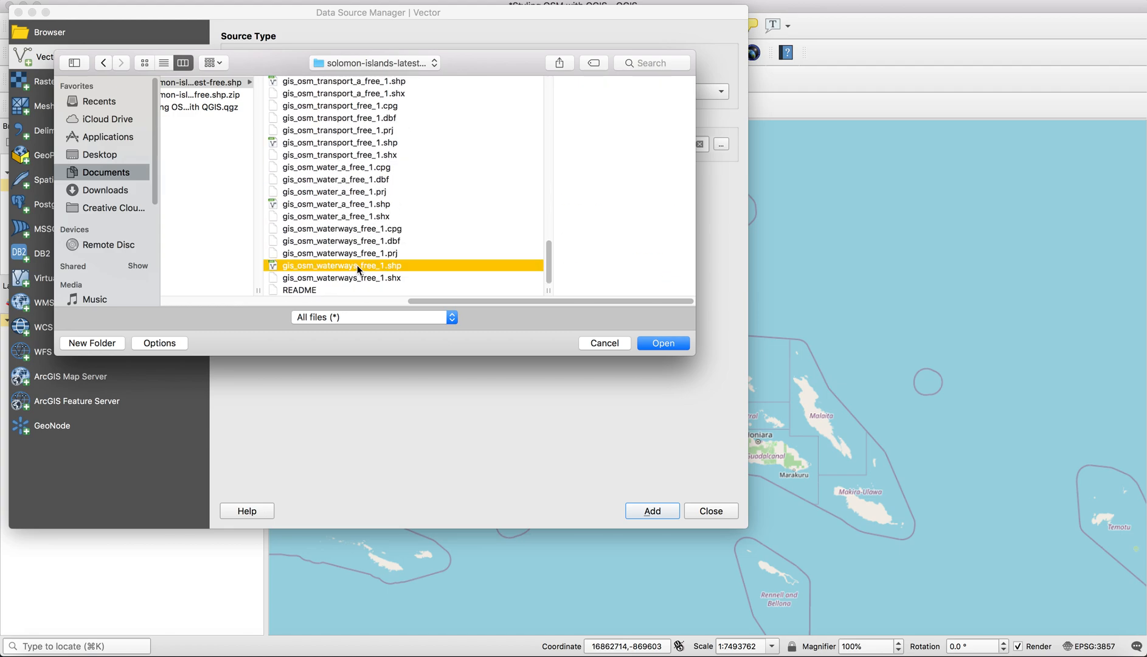
{"action": "scroll", "coordinate": [359, 182], "scroll_direction": "up", "scroll_amount": 10}
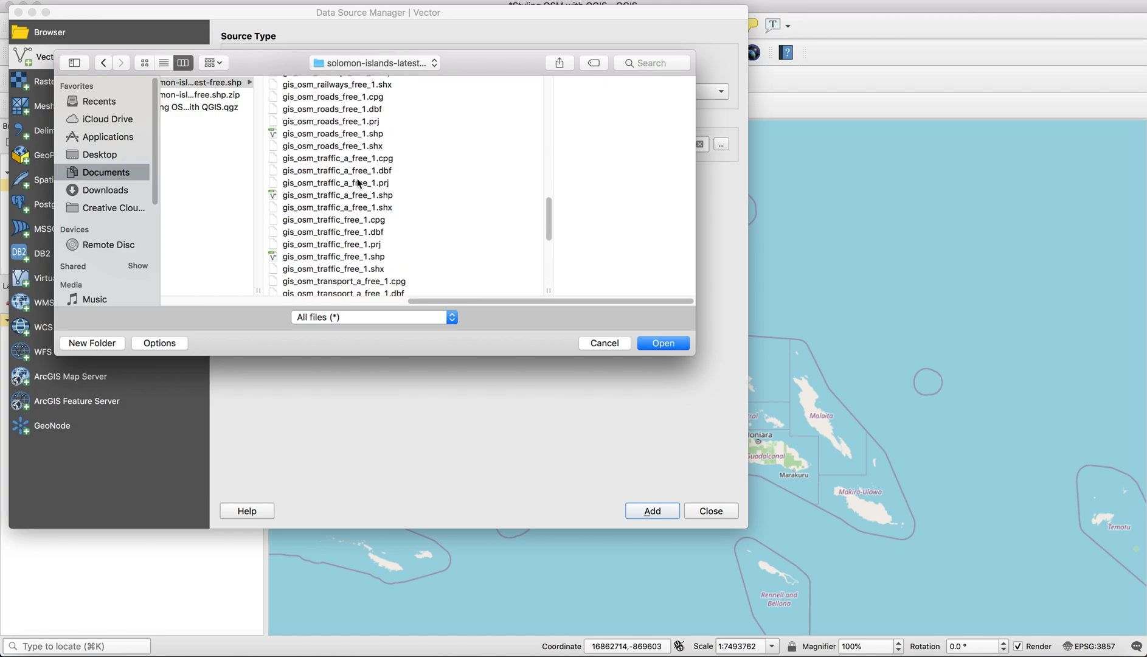
{"action": "left_click", "coordinate": [354, 135]}
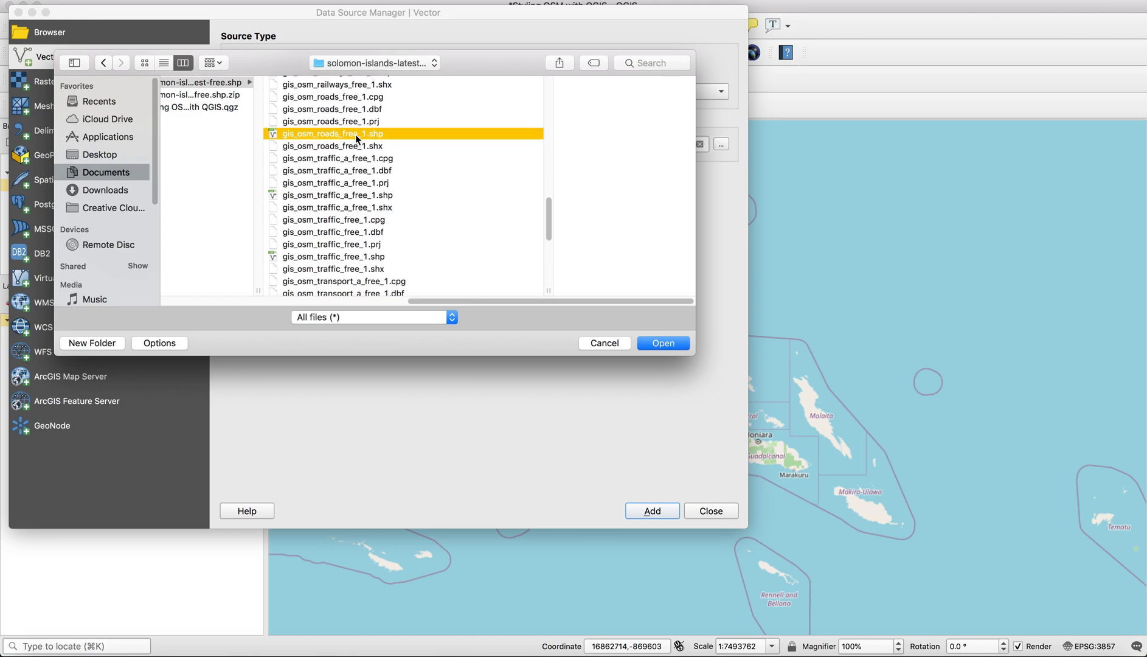
{"action": "left_click", "coordinate": [662, 343]}
{"action": "left_click", "coordinate": [659, 510]}
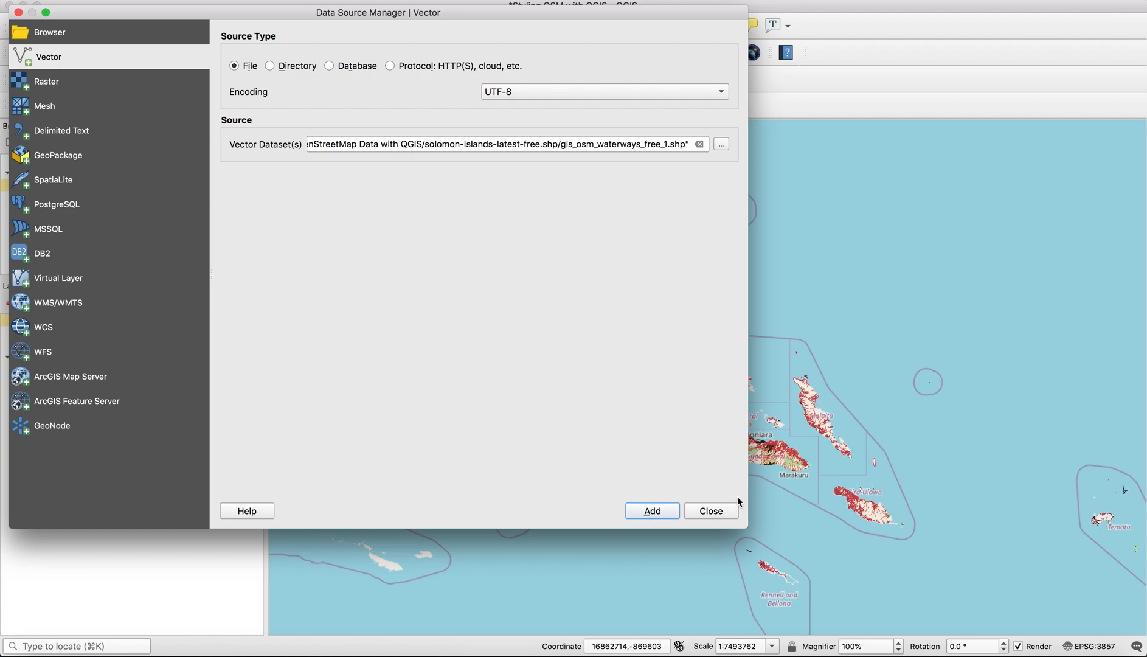
{"action": "left_click", "coordinate": [711, 511]}
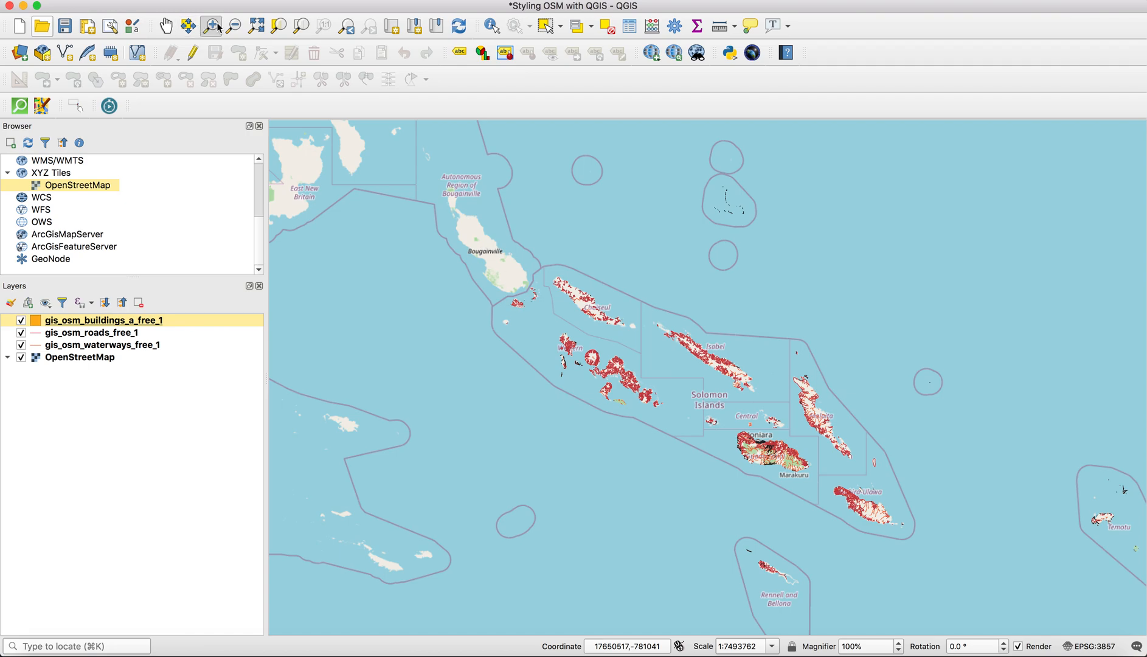
Step: Hide the OpenStreetMap basemap so only the Solomon Islands vector layers are drawn
{"action": "left_click_drag", "start_coordinate": [556, 265], "coordinate": [884, 518]}
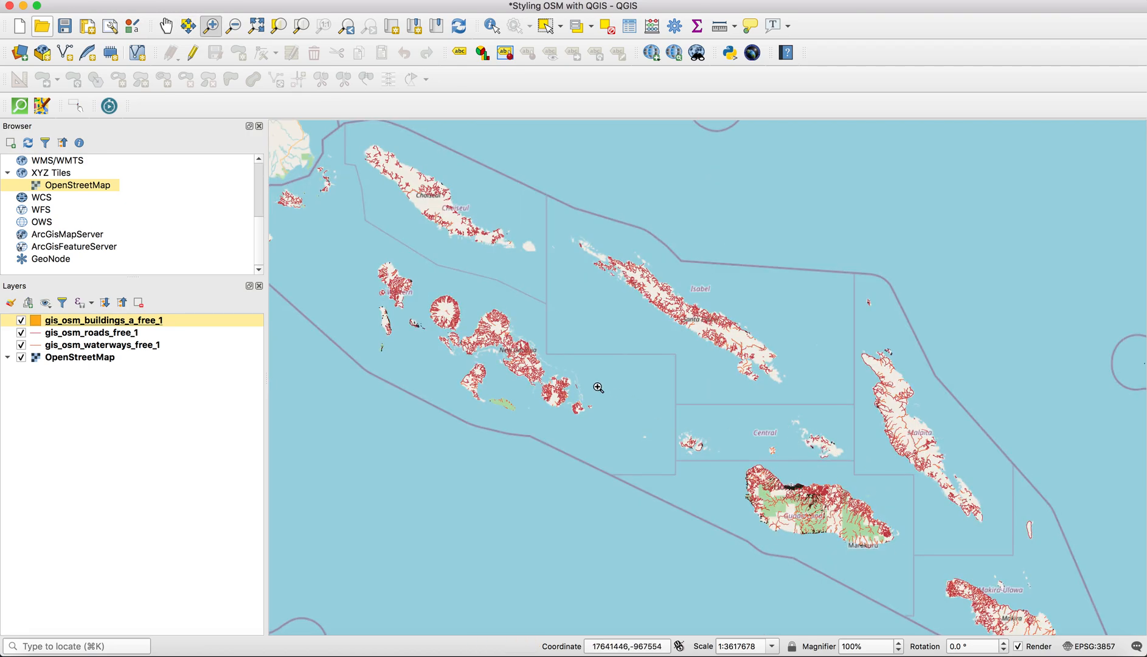
{"action": "left_click", "coordinate": [22, 357]}
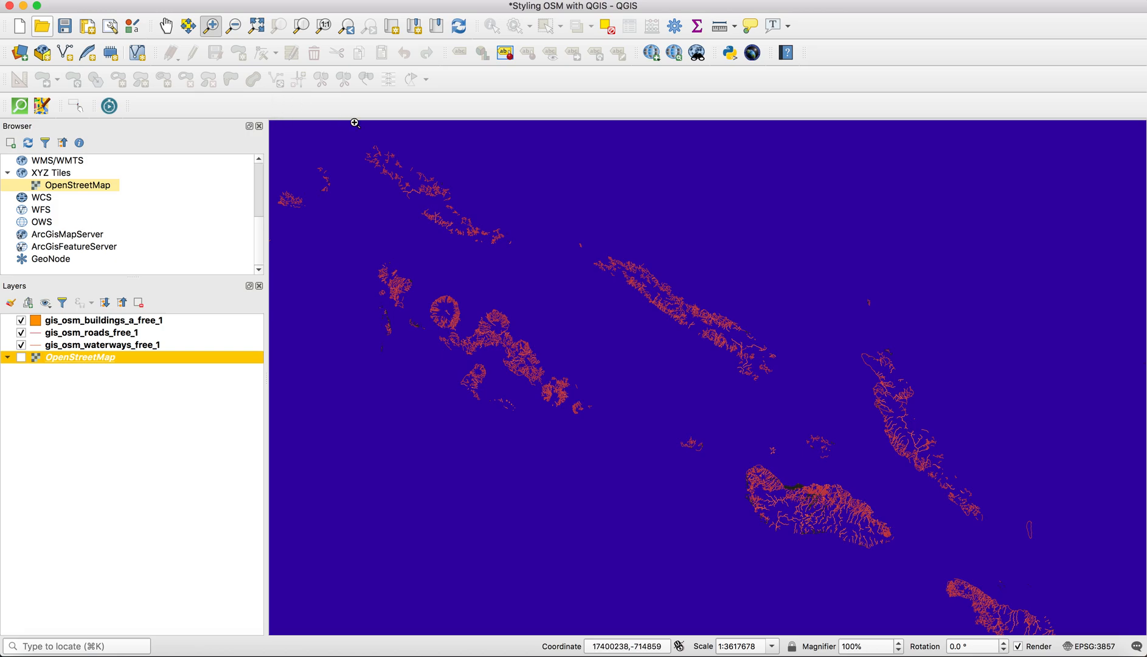
Step: Review the background color setting in the general project properties without changing it, and save the project
{"action": "left_click", "coordinate": [87, 0]}
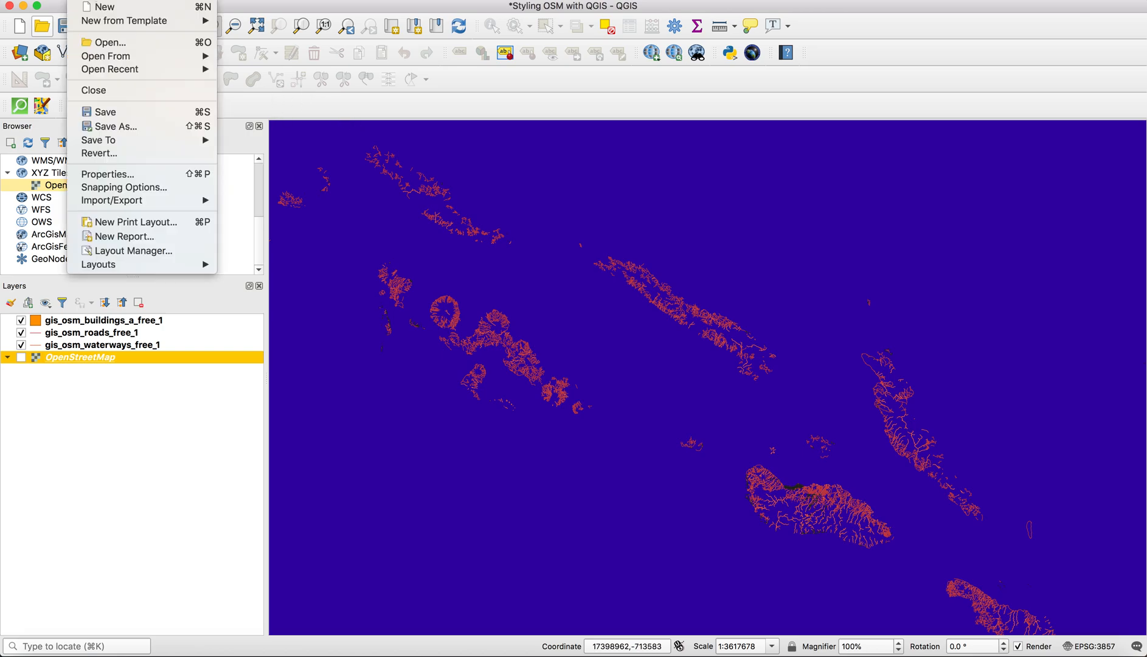
{"action": "left_click", "coordinate": [124, 175]}
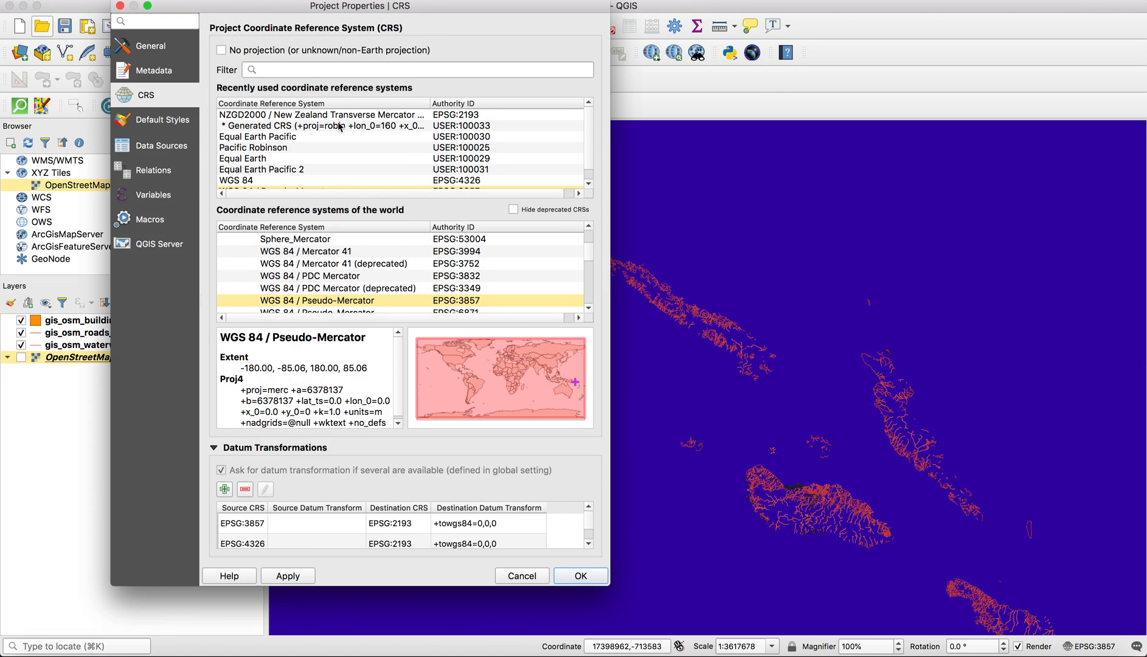
{"action": "left_click", "coordinate": [161, 48]}
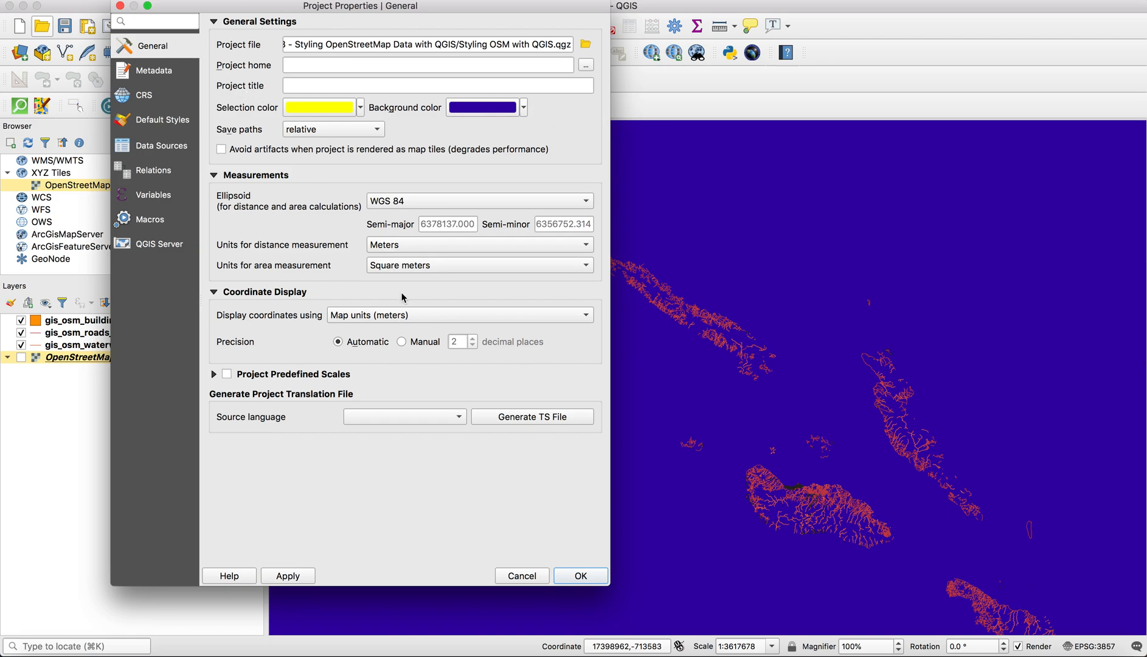
{"action": "left_click", "coordinate": [527, 572]}
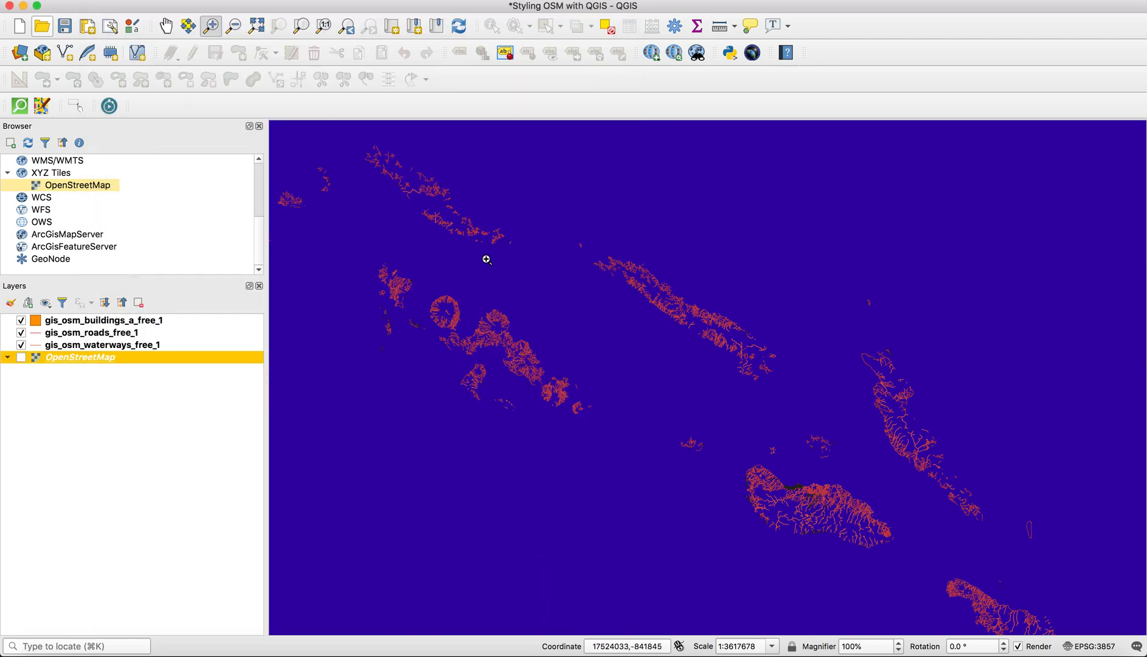
{"action": "key", "text": "super+s"}
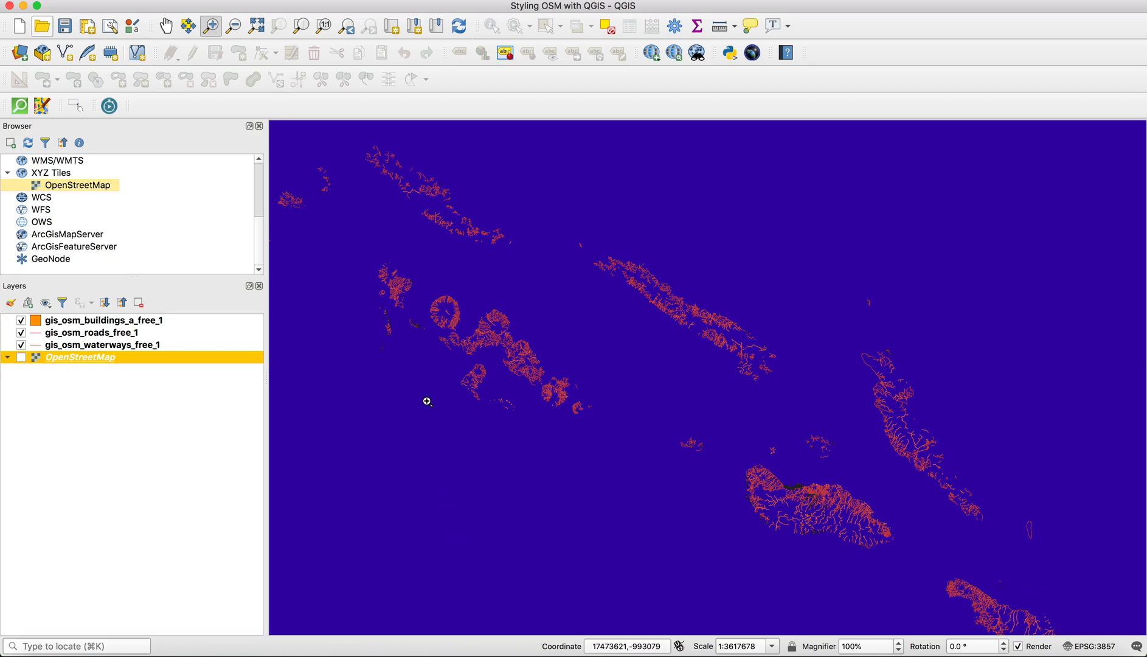
Step: Examine the waterways, roads and buildings layers up close around Honiara on Guadalcanal's north coast
{"action": "left_click", "coordinate": [102, 350]}
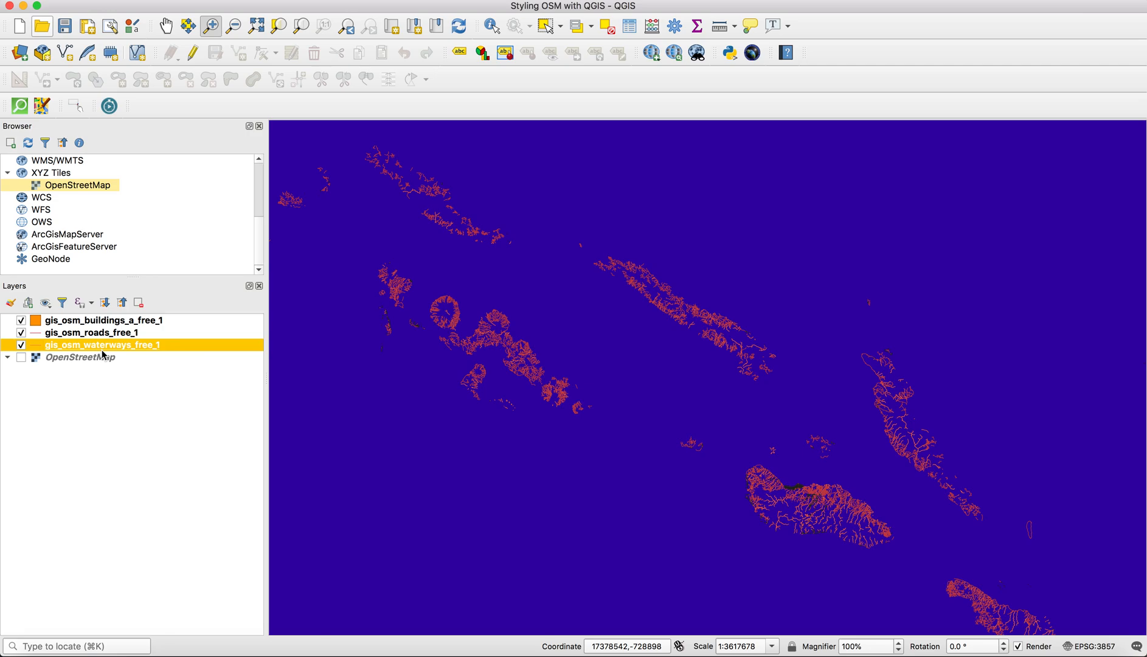
{"action": "left_click", "coordinate": [93, 336]}
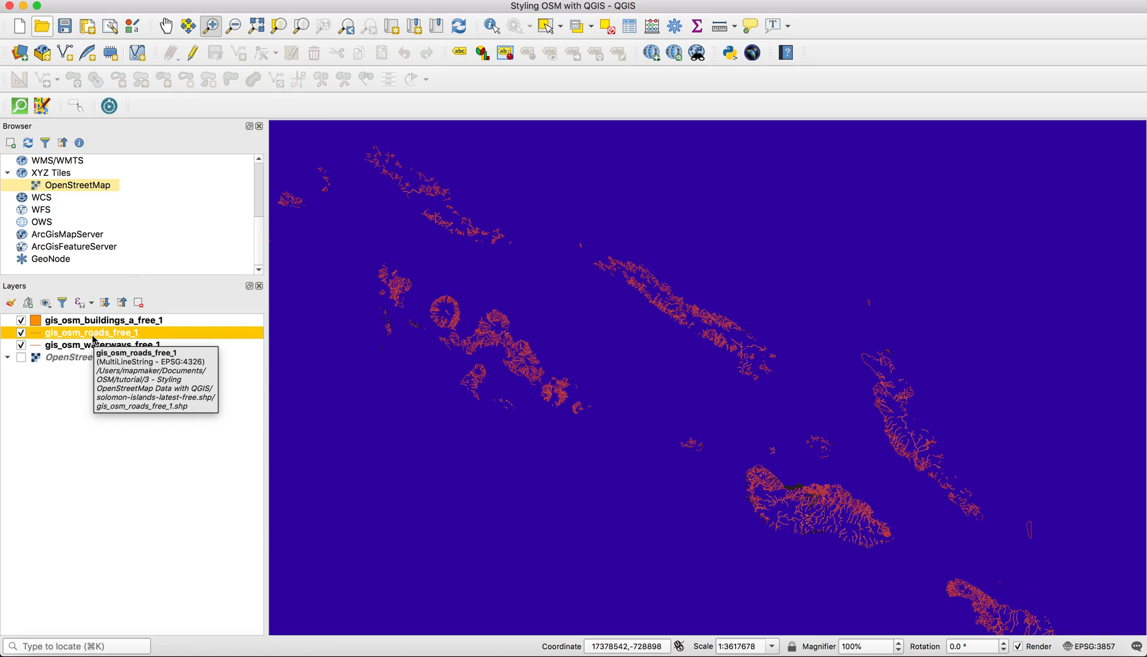
{"action": "left_click", "coordinate": [94, 323]}
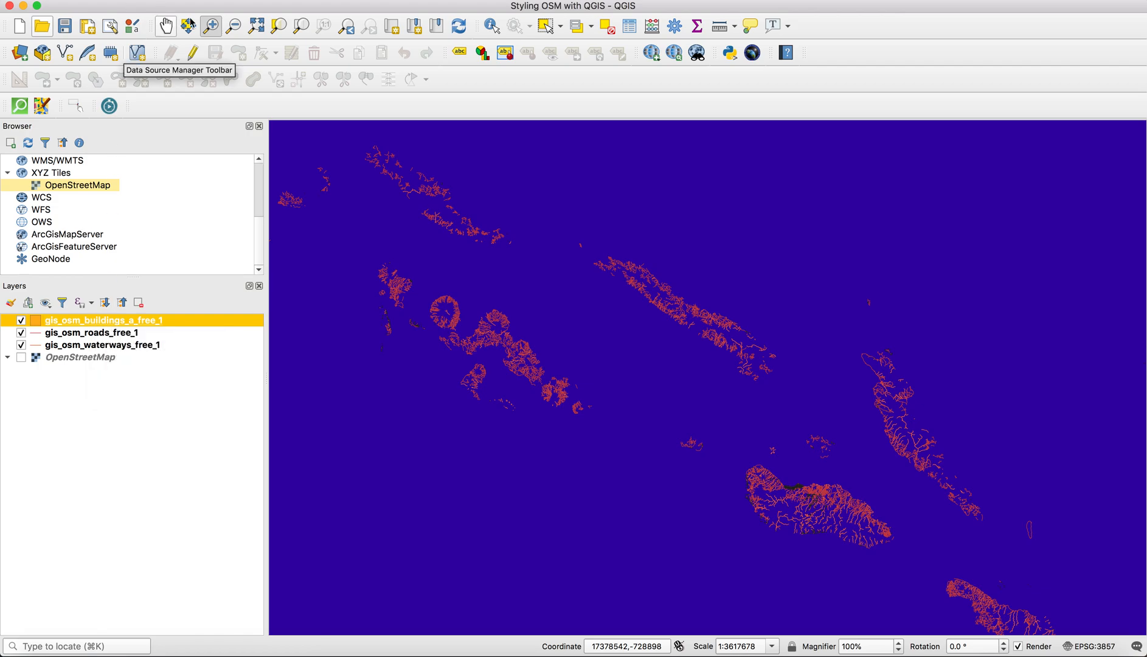
{"action": "left_click_drag", "start_coordinate": [760, 453], "coordinate": [847, 523]}
{"action": "left_click_drag", "start_coordinate": [529, 303], "coordinate": [729, 433]}
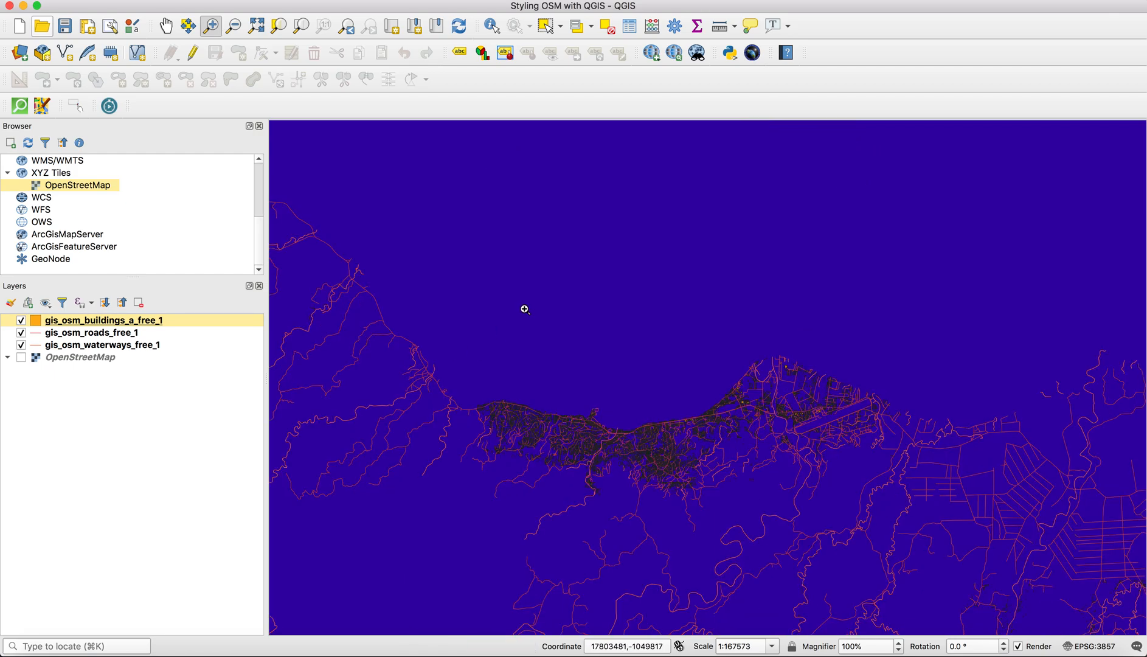
{"action": "scroll", "coordinate": [524, 309], "scroll_direction": "down", "scroll_amount": 1}
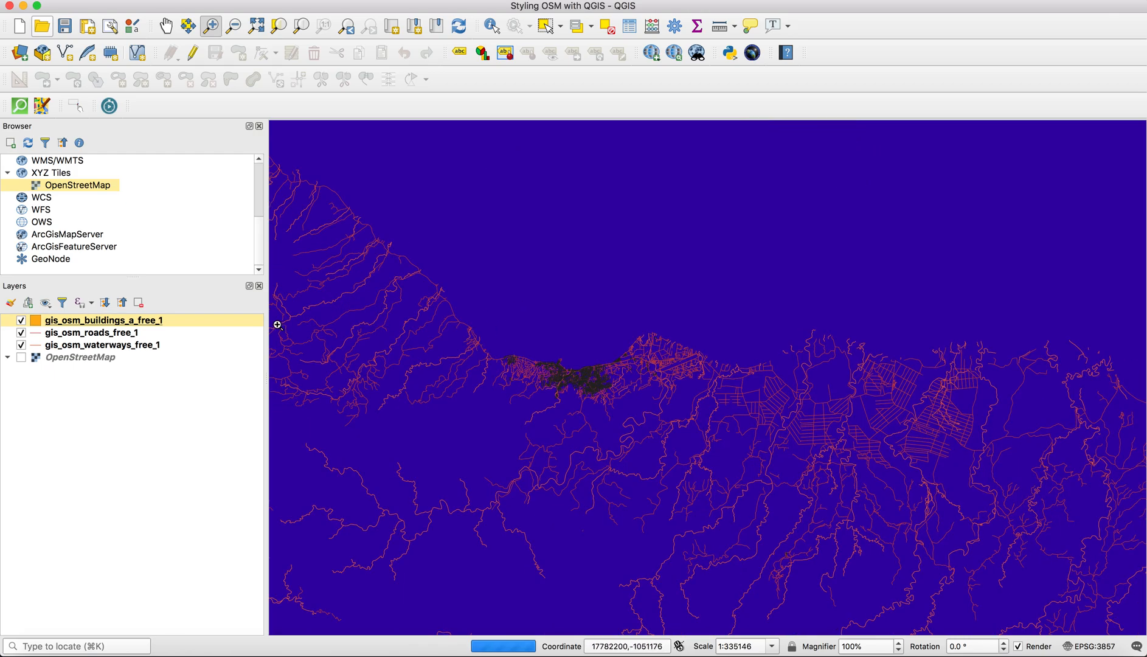
Step: Set the line color of the gis_osm_waterways_free_1 layer's symbol to a recently used bright cyan
{"action": "left_click", "coordinate": [70, 345]}
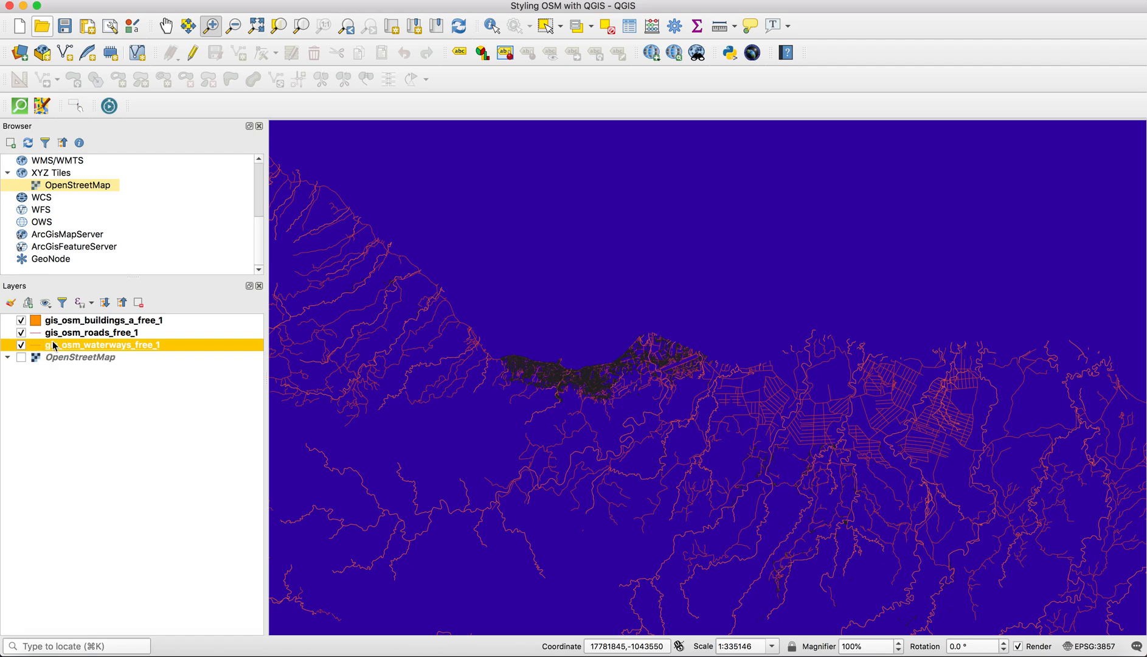
{"action": "double_click", "coordinate": [54, 345]}
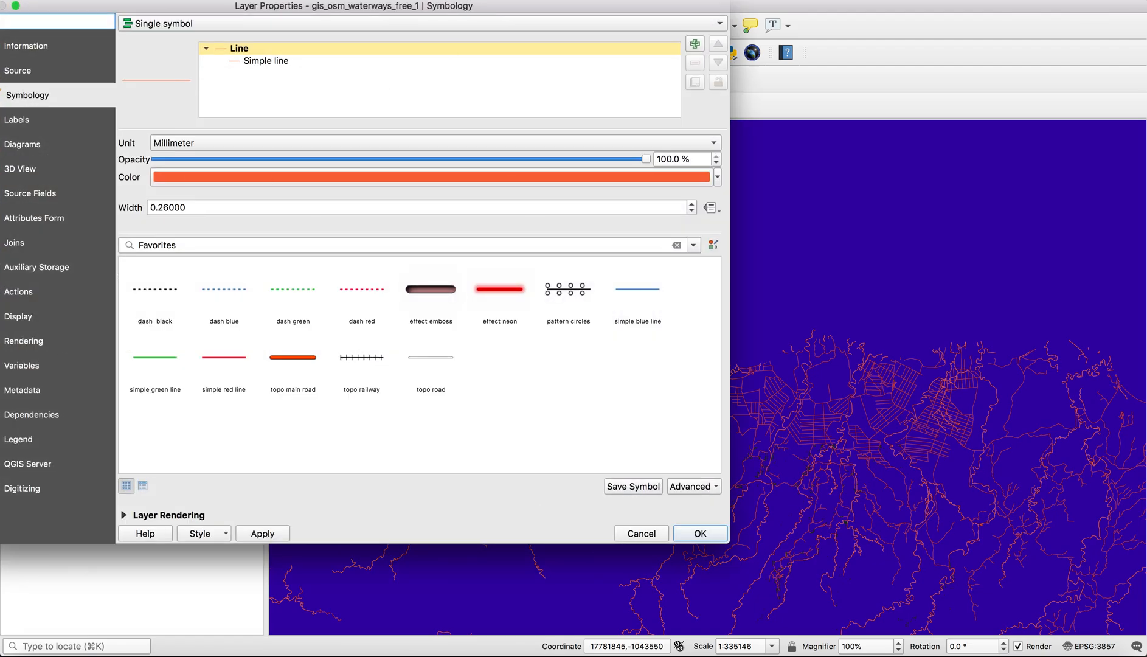
{"action": "left_click_drag", "start_coordinate": [390, 11], "coordinate": [607, 63]}
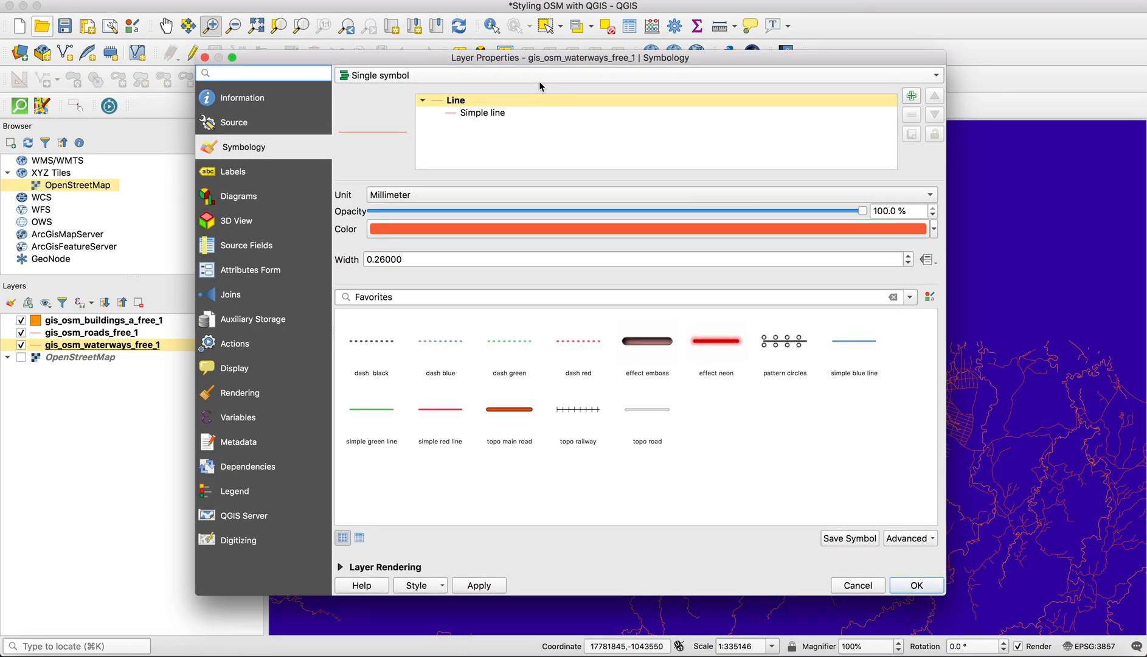
{"action": "left_click", "coordinate": [472, 115]}
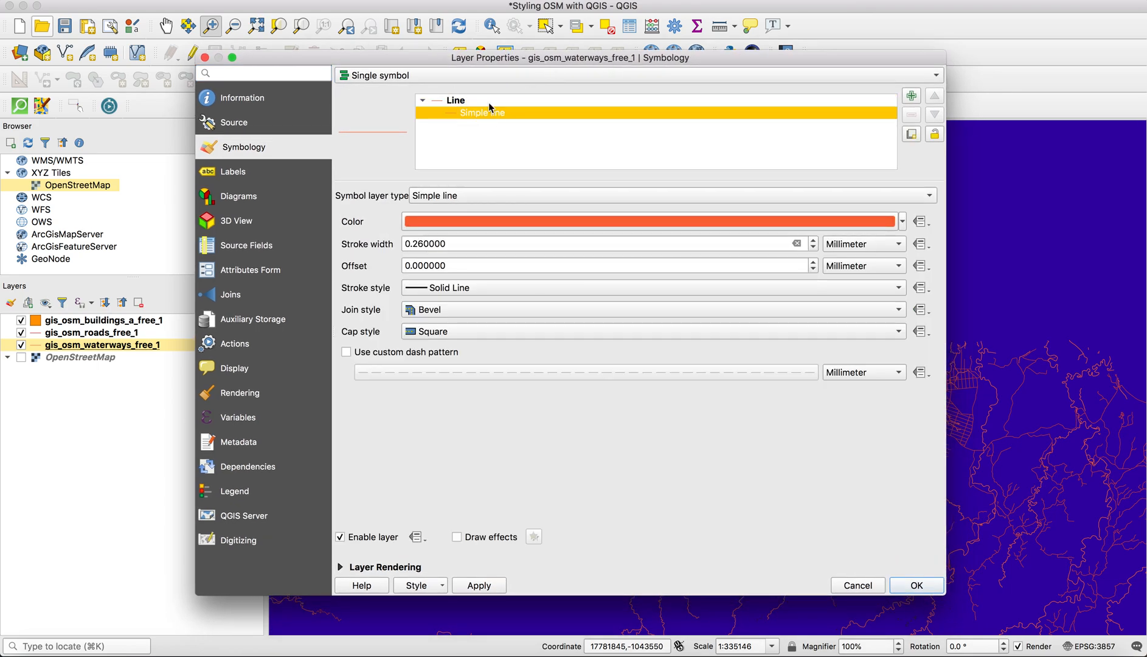
{"action": "left_click", "coordinate": [488, 101]}
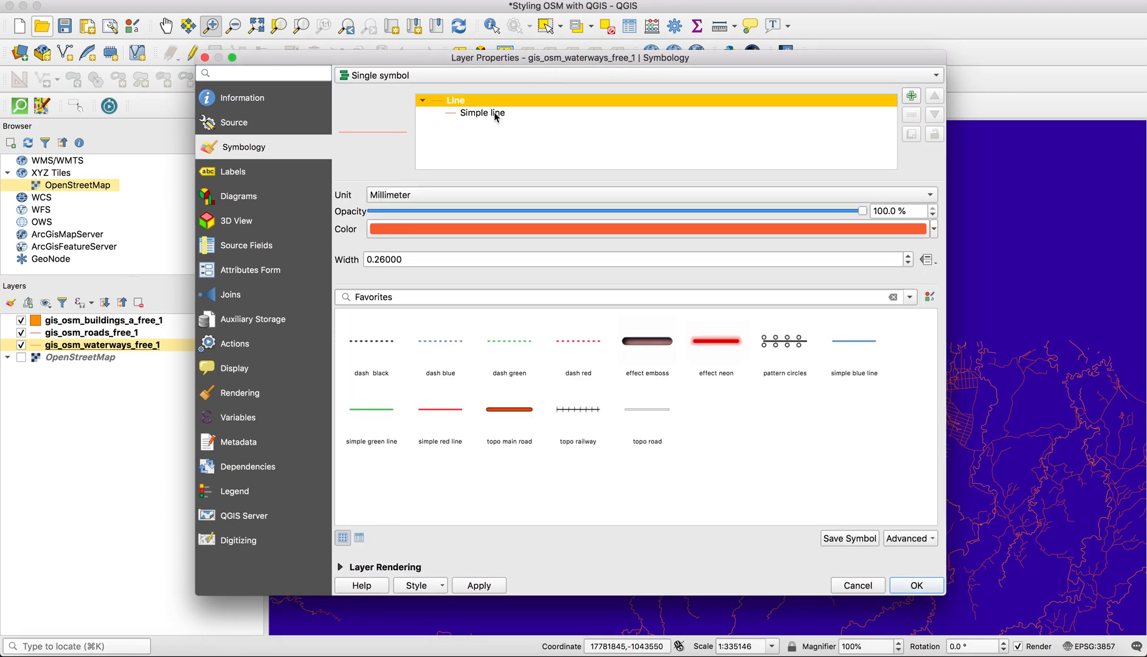
{"action": "left_click", "coordinate": [932, 229]}
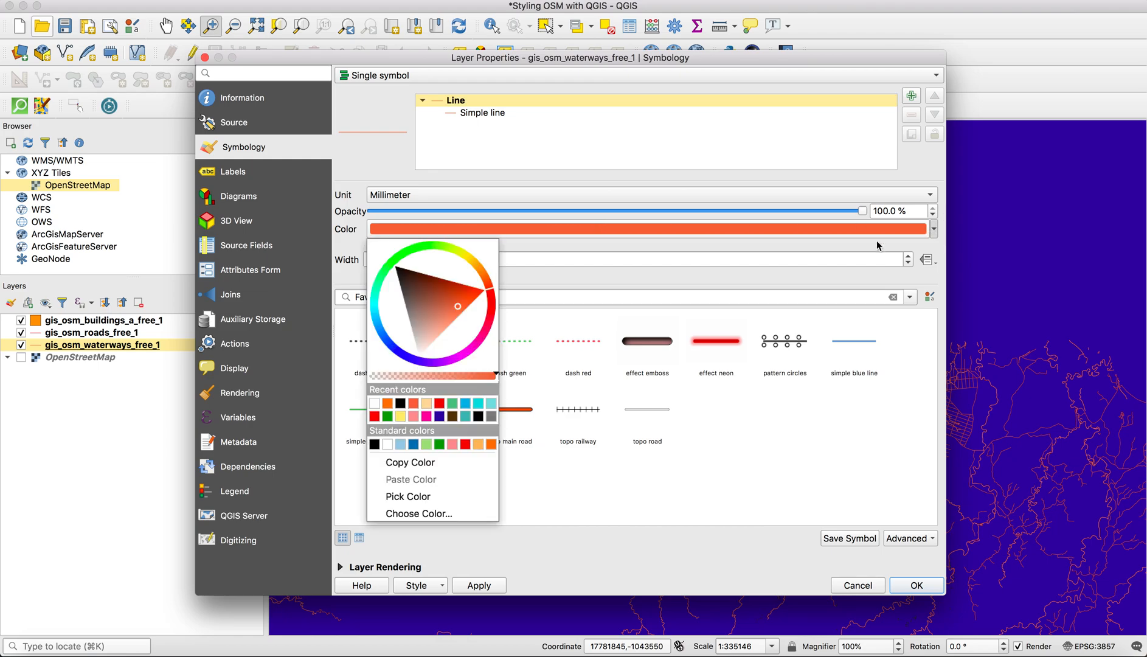
{"action": "left_click", "coordinate": [479, 403]}
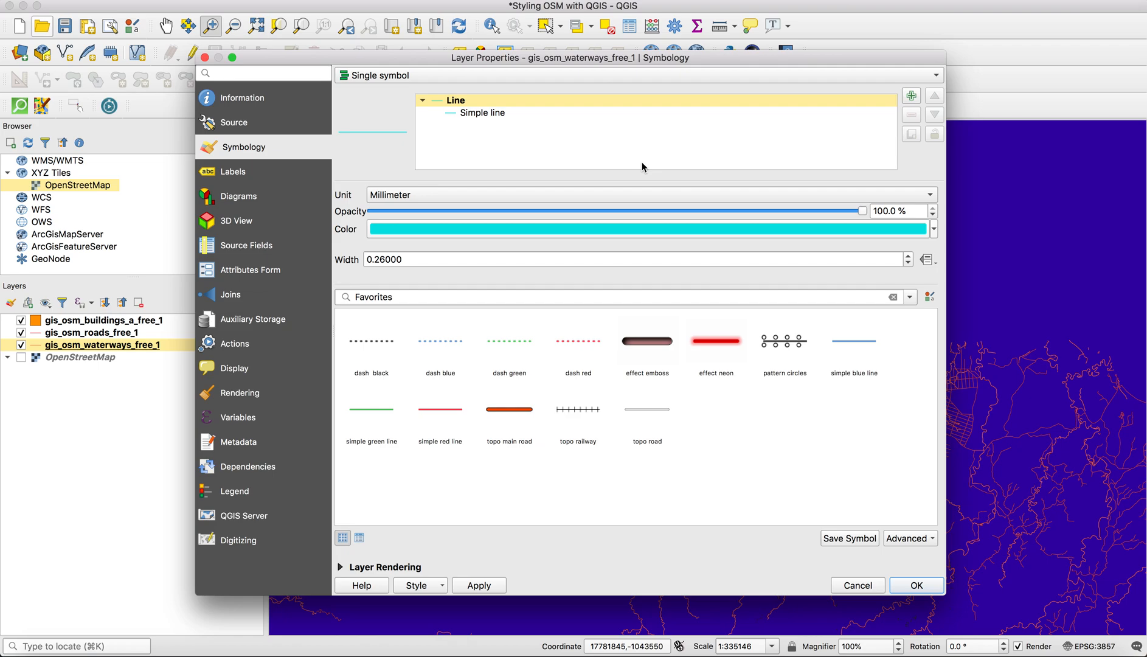
Step: Set the waterways line width to 0.5 mm and apply the layer style
{"action": "left_click", "coordinate": [486, 259]}
{"action": "key", "text": "BackSpace"}
{"action": "key", "text": "BackSpace"}
{"action": "key", "text": "BackSpace"}
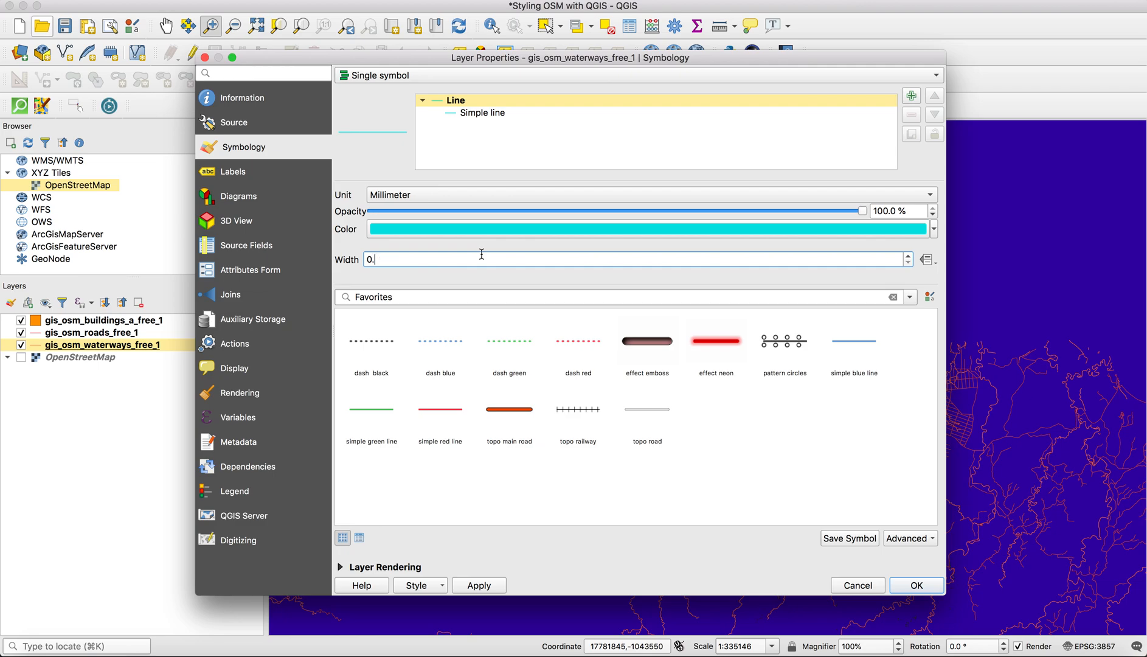
{"action": "left_click", "coordinate": [505, 584]}
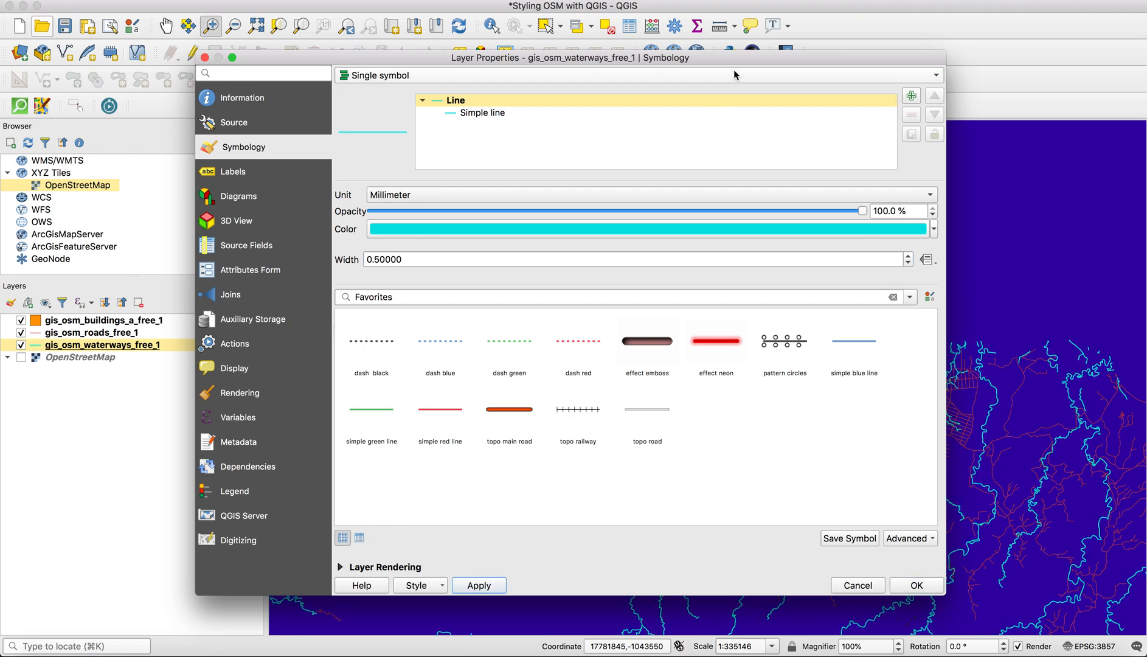
{"action": "left_click_drag", "start_coordinate": [729, 59], "coordinate": [610, 37]}
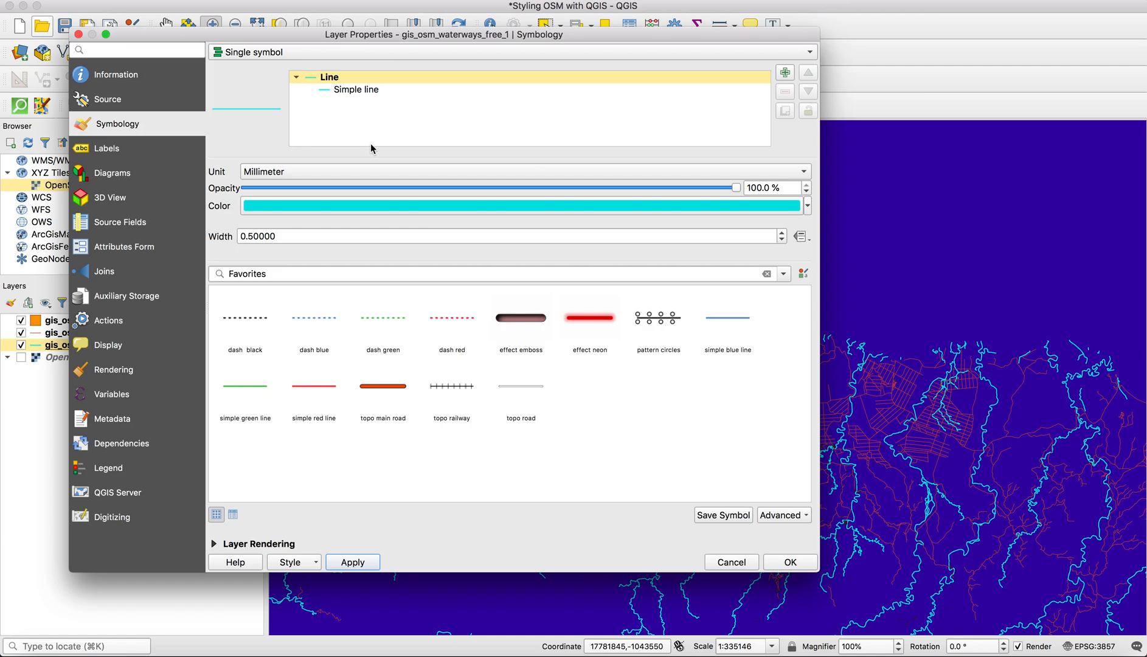
{"action": "left_click", "coordinate": [785, 563]}
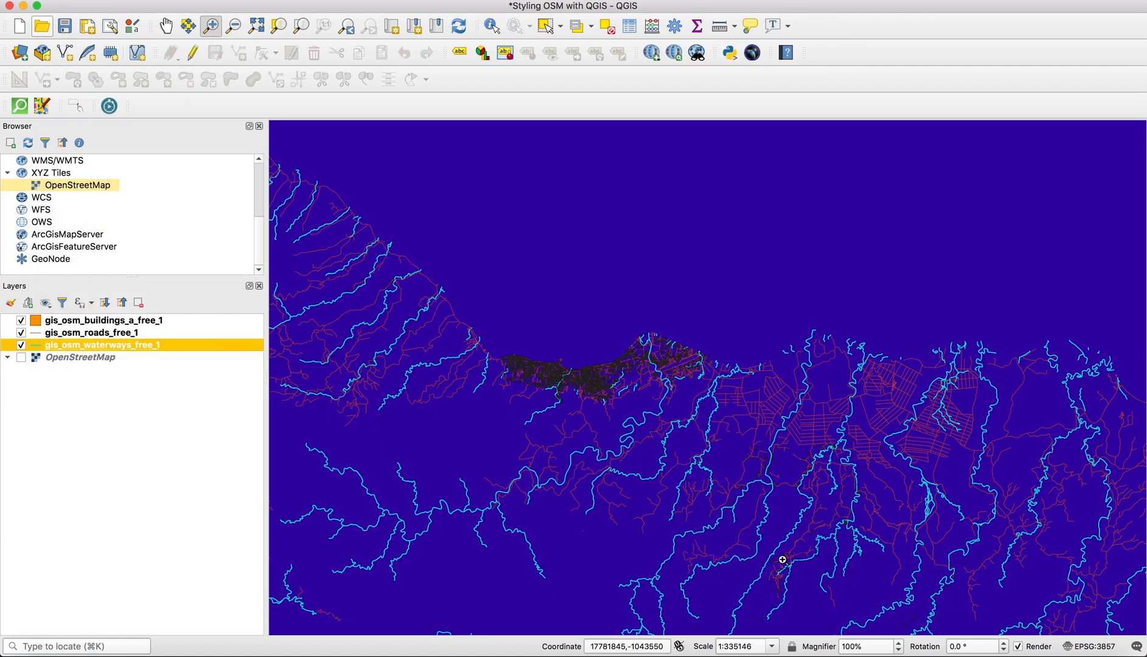
Step: Thin the simple line of the gis_osm_waterways_free_1 layer to a stroke width of 0.25 mm and apply it
{"action": "left_click", "coordinate": [783, 559]}
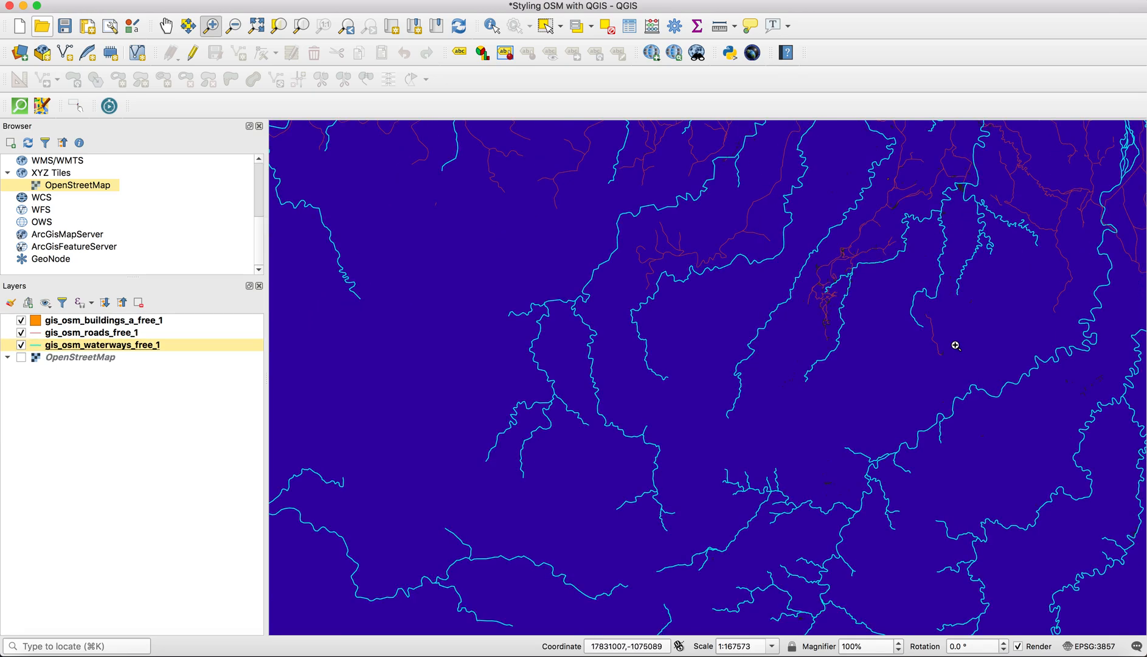
{"action": "scroll", "coordinate": [955, 345], "scroll_direction": "down", "scroll_amount": 1}
{"action": "left_click", "coordinate": [165, 26]}
{"action": "left_click_drag", "start_coordinate": [710, 211], "coordinate": [462, 419]}
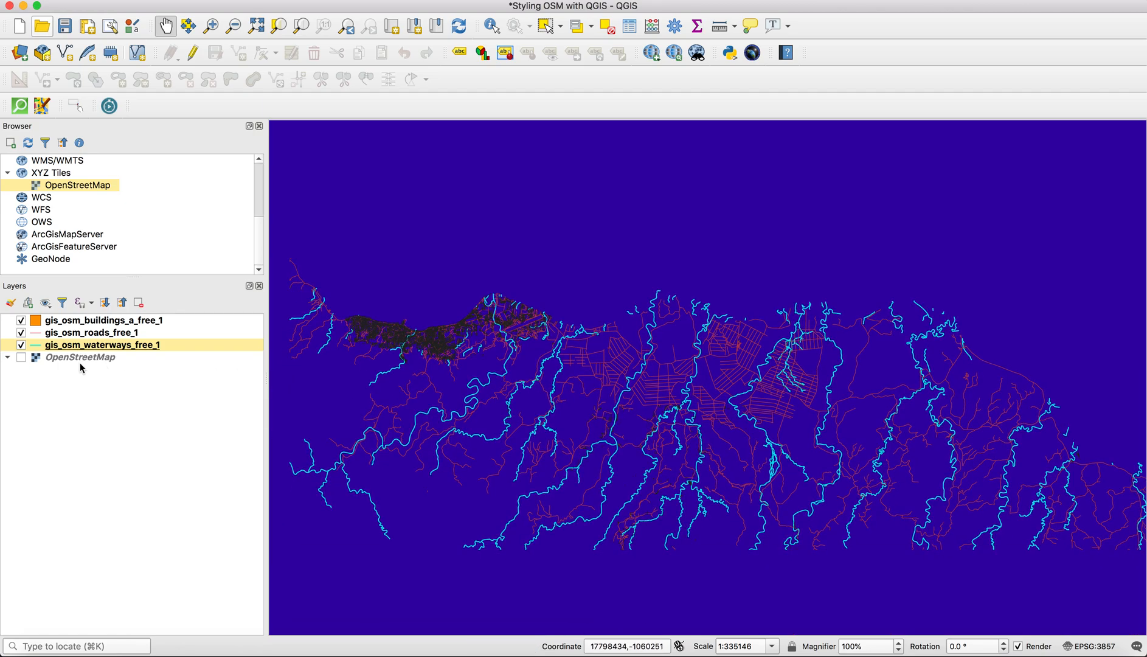
{"action": "left_click", "coordinate": [179, 345]}
{"action": "double_click", "coordinate": [178, 345]}
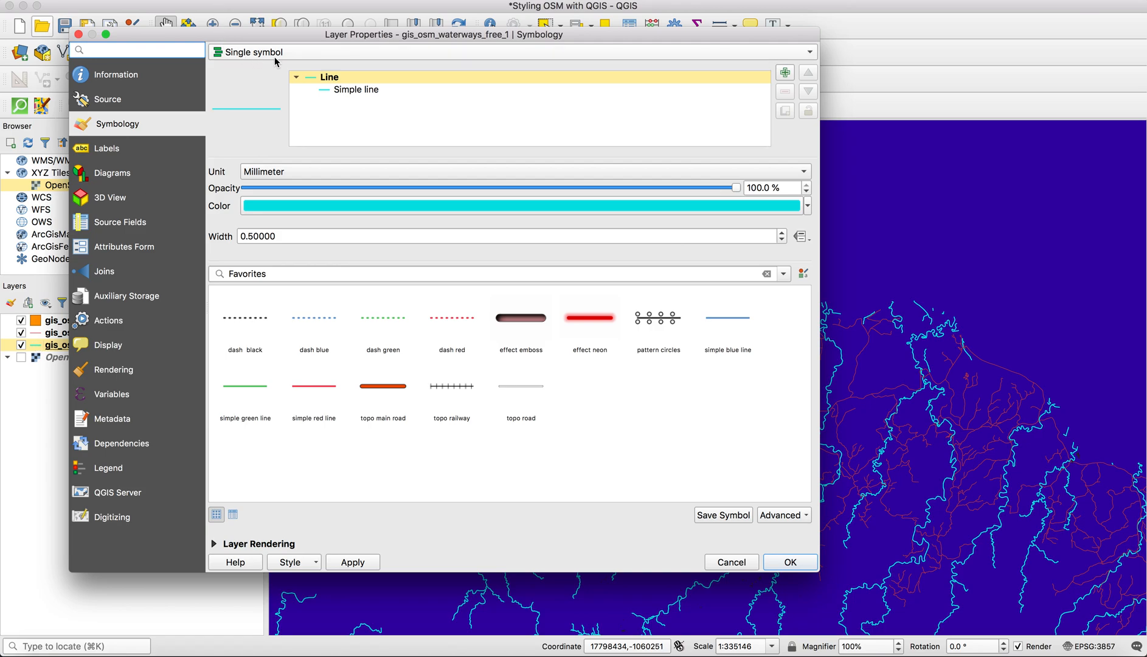
{"action": "left_click", "coordinate": [386, 90]}
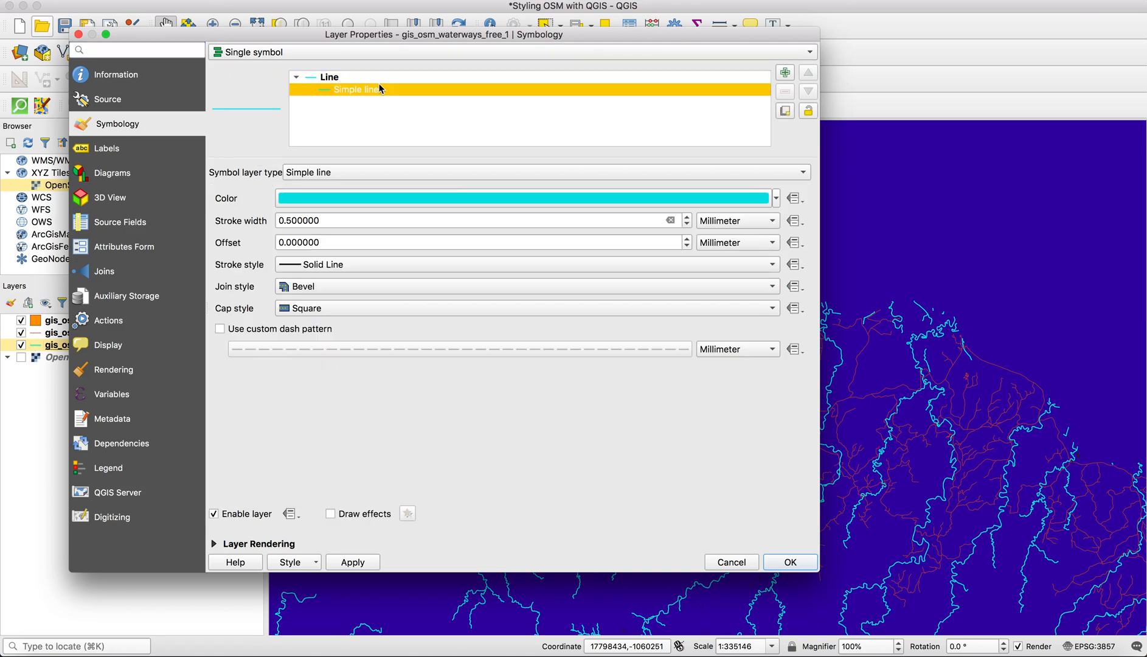
{"action": "left_click", "coordinate": [294, 221]}
{"action": "key", "text": "BackSpace"}
{"action": "type", "text": "25"}
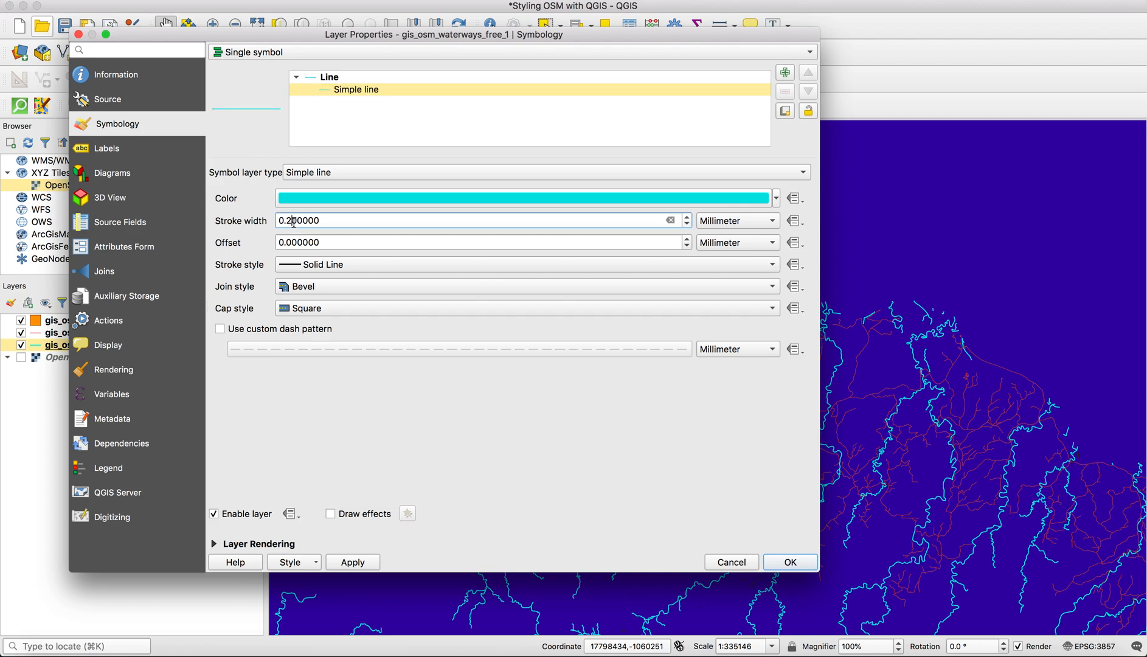
{"action": "left_click", "coordinate": [371, 565]}
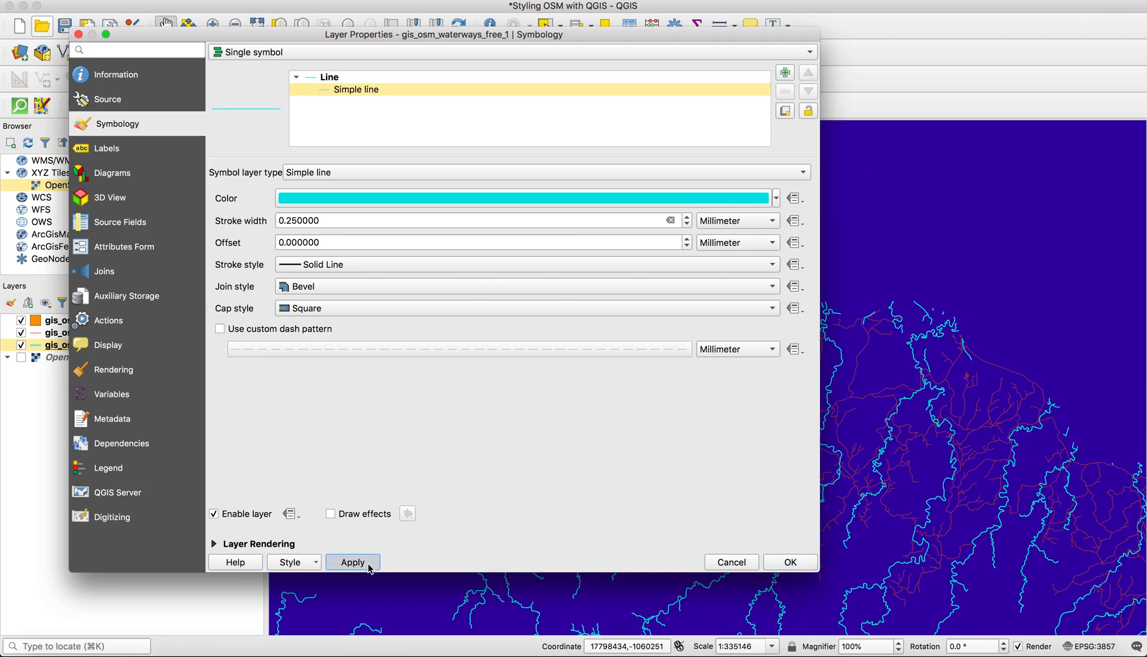
{"action": "left_click", "coordinate": [781, 563]}
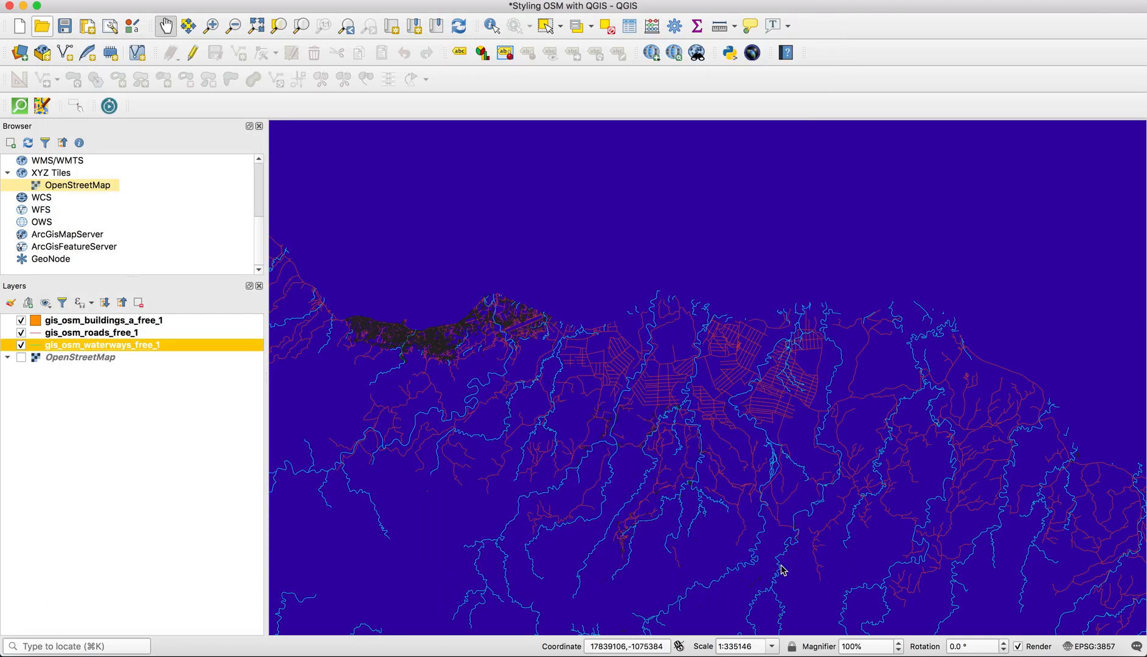
Step: Style the gis_osm_roads_free_1 layer with bright red lines 0.25 mm wide and apply the change
{"action": "left_click", "coordinate": [59, 334]}
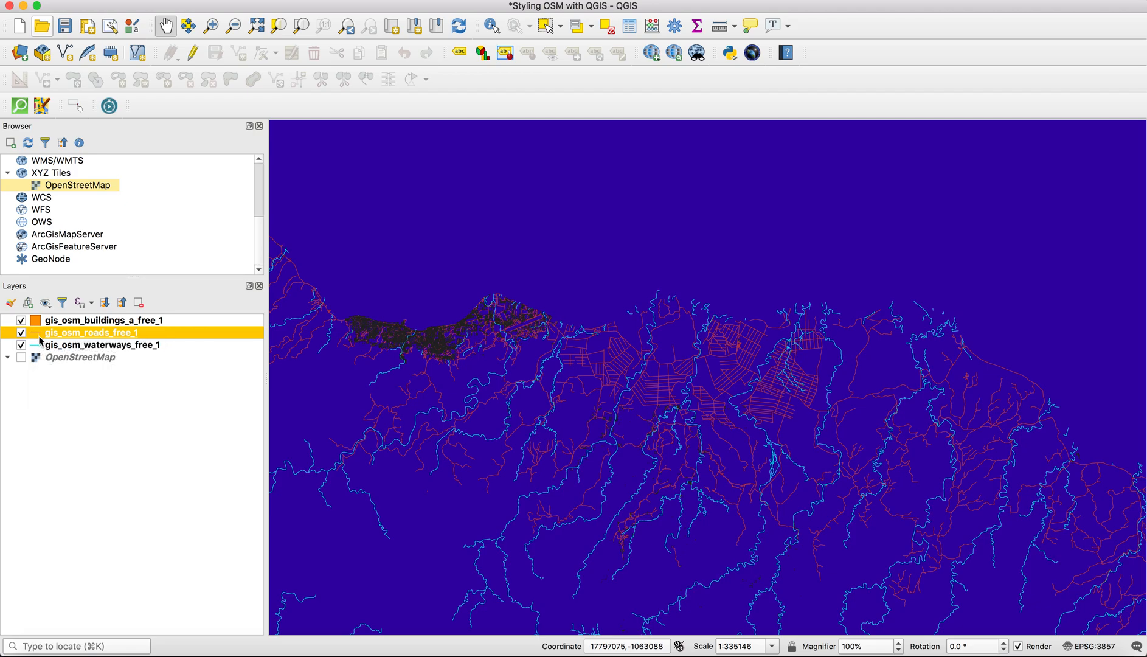
{"action": "double_click", "coordinate": [40, 338]}
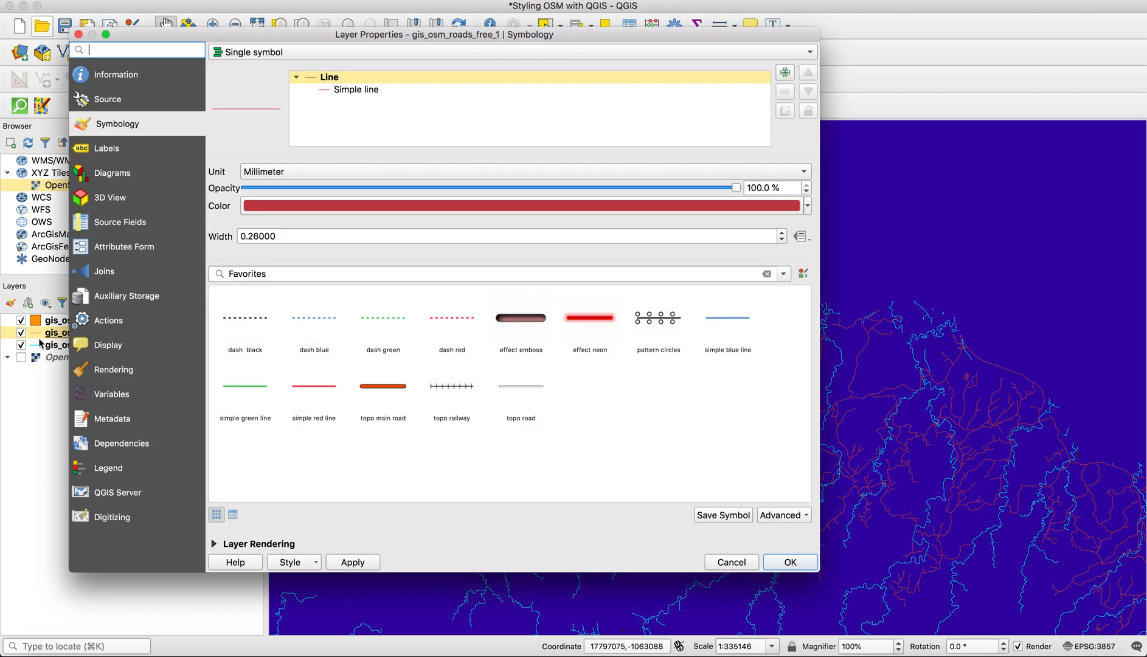
{"action": "mouse_move", "coordinate": [807, 211]}
{"action": "left_click", "coordinate": [808, 208]}
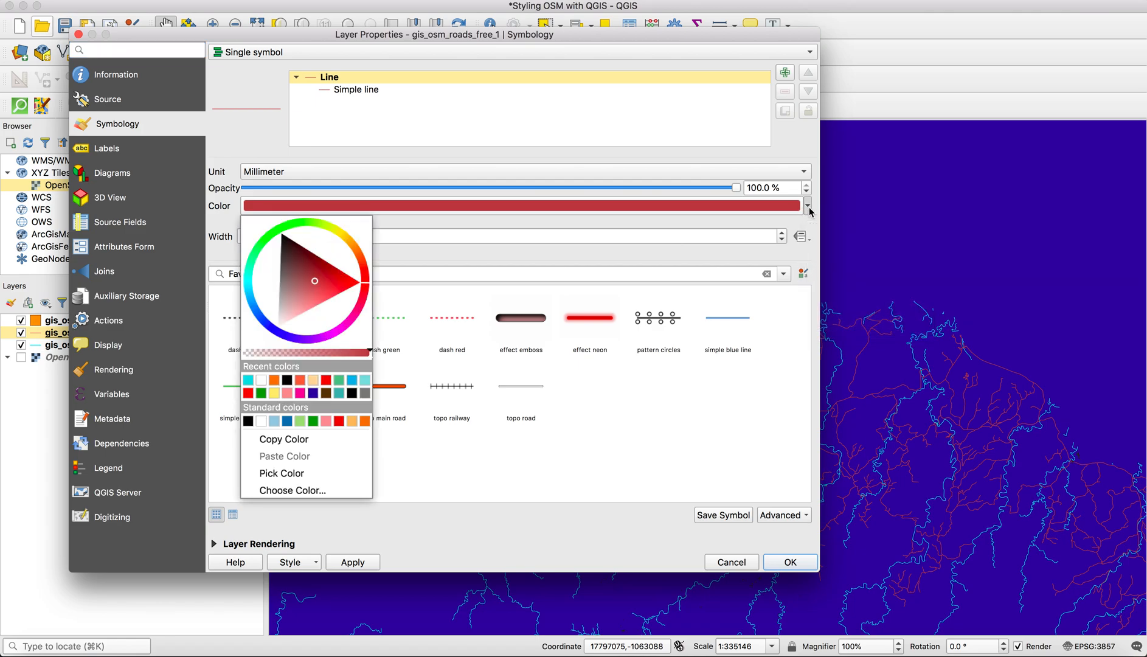
{"action": "left_click", "coordinate": [248, 394]}
{"action": "left_click", "coordinate": [567, 230]}
{"action": "key", "text": "BackSpace"}
{"action": "type", "text": "5000"}
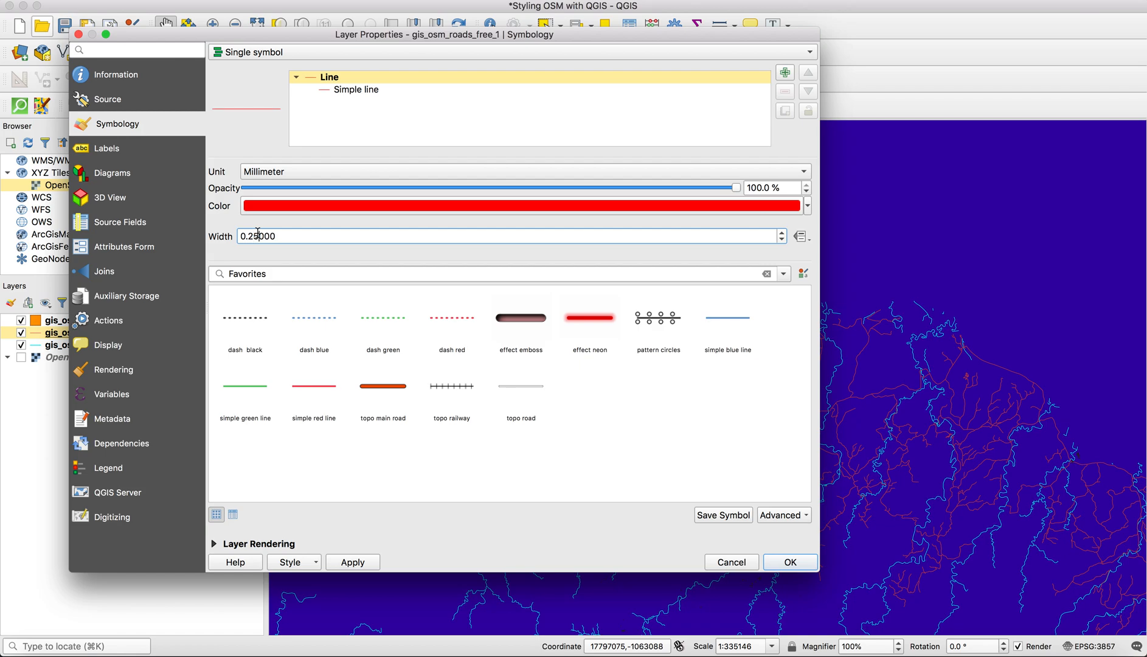
{"action": "left_click", "coordinate": [353, 562]}
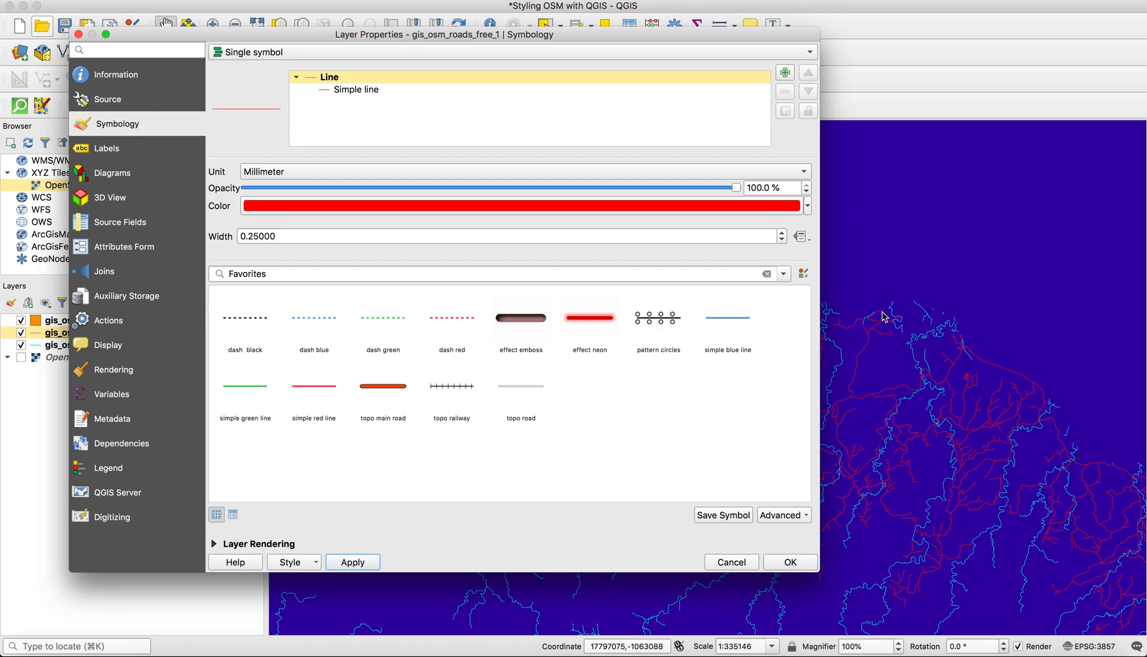
{"action": "left_click", "coordinate": [789, 562]}
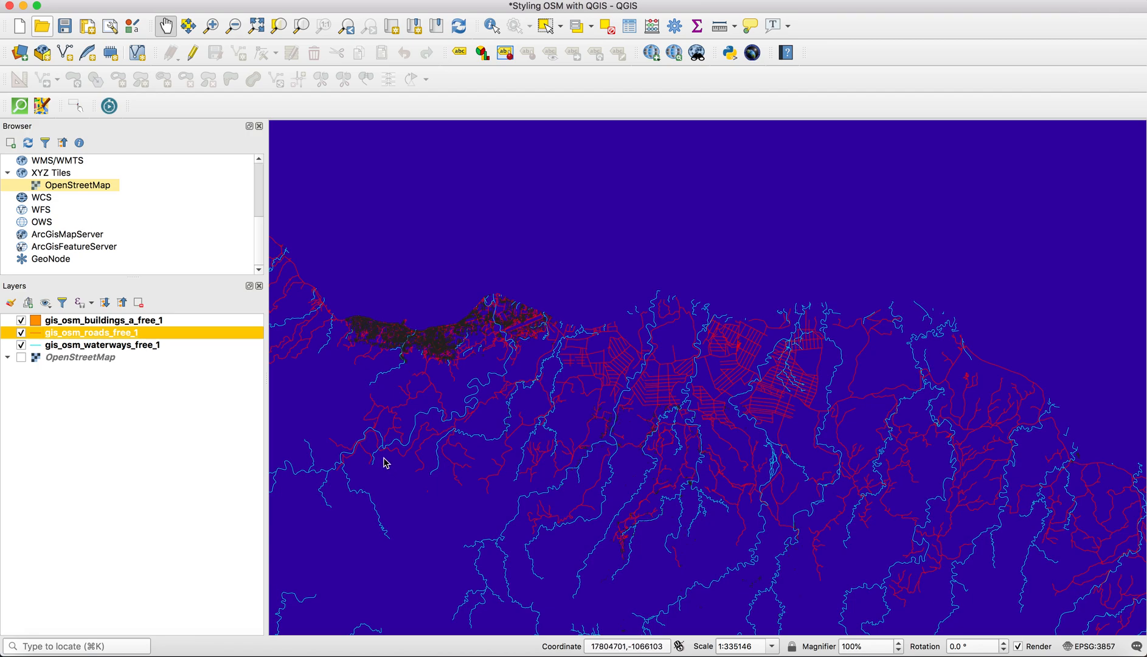
Step: Reorder the layers so gis_osm_roads_free_1 lies below gis_osm_waterways_free_1
{"action": "left_click", "coordinate": [65, 351]}
{"action": "left_click", "coordinate": [72, 338]}
{"action": "left_click_drag", "start_coordinate": [78, 344], "coordinate": [81, 349]}
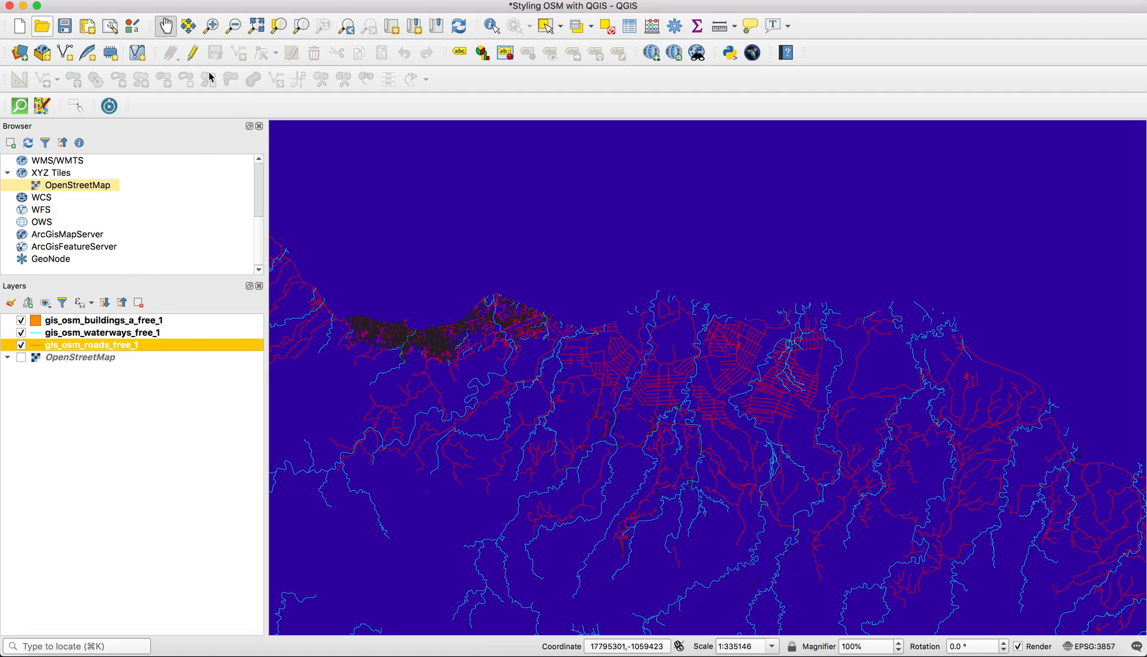
Step: Compare the drawing order where roads cross waterways by moving the roads layer above the waterways layer and back below it
{"action": "left_click", "coordinate": [211, 26]}
{"action": "left_click_drag", "start_coordinate": [653, 278], "coordinate": [894, 428]}
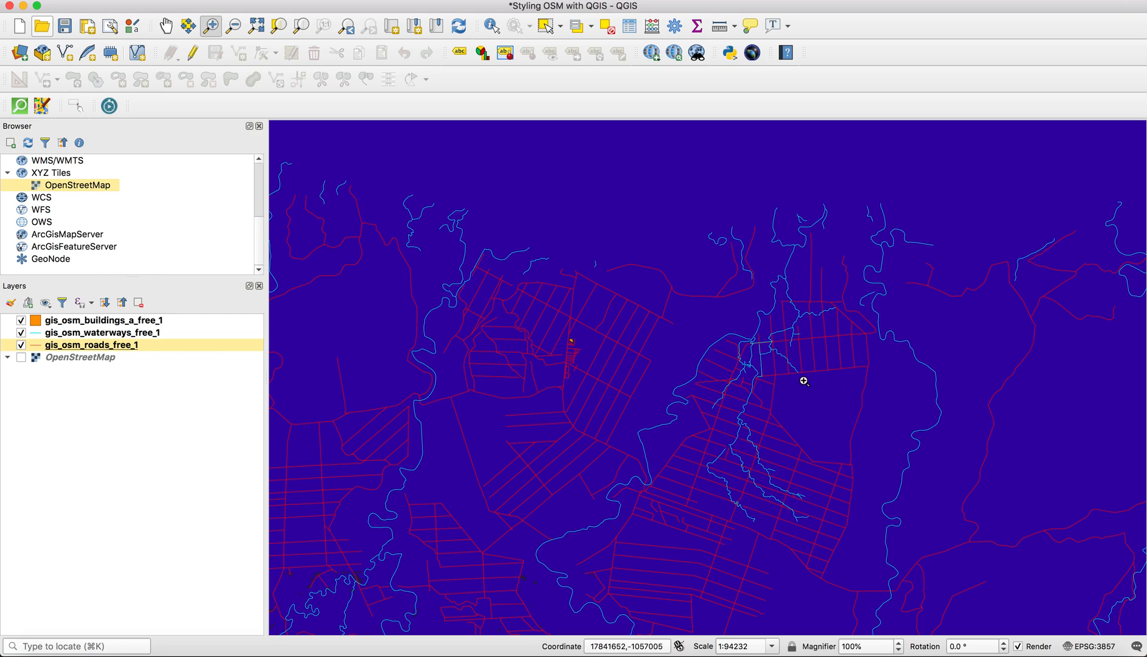
{"action": "left_click_drag", "start_coordinate": [704, 279], "coordinate": [836, 439]}
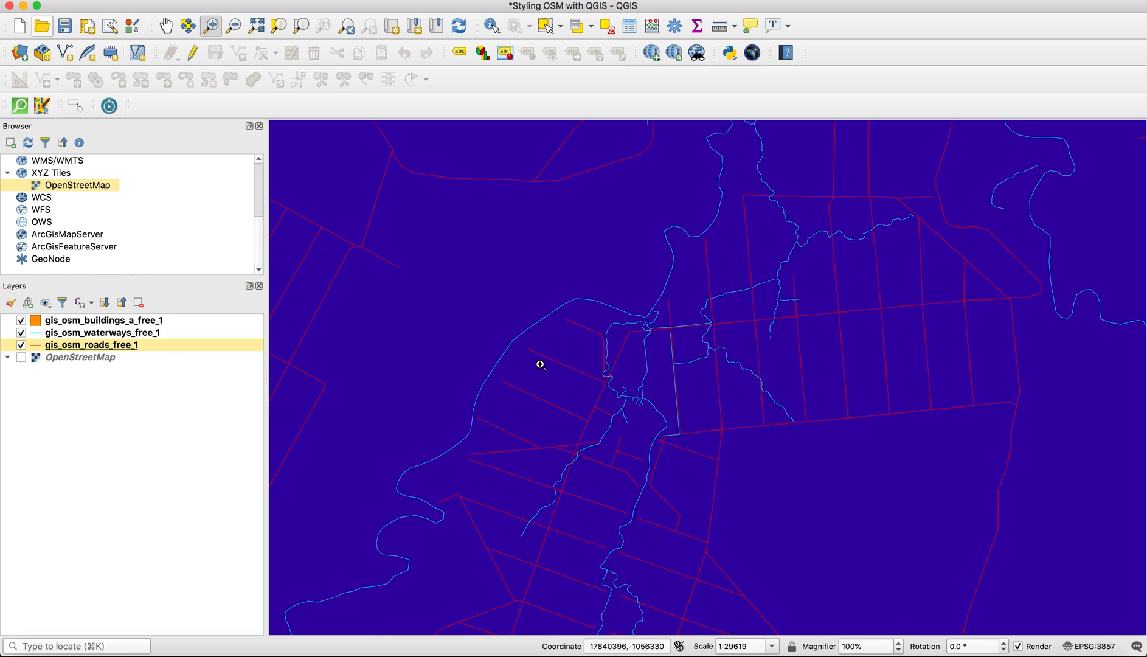
{"action": "left_click_drag", "start_coordinate": [119, 347], "coordinate": [113, 332]}
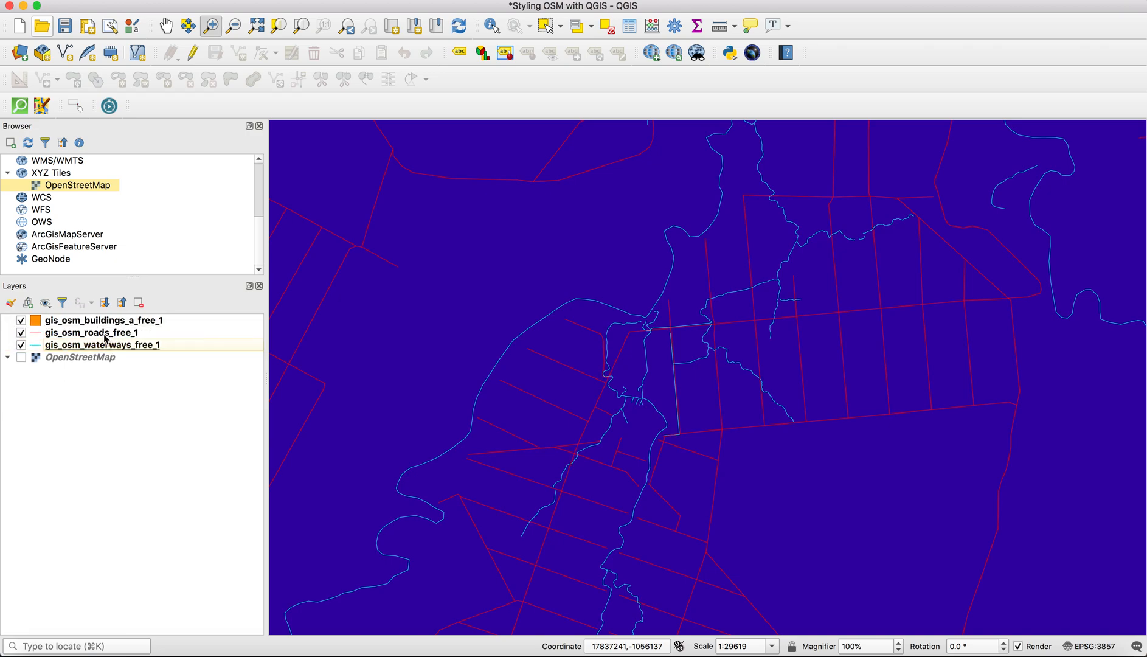
{"action": "left_click", "coordinate": [96, 348]}
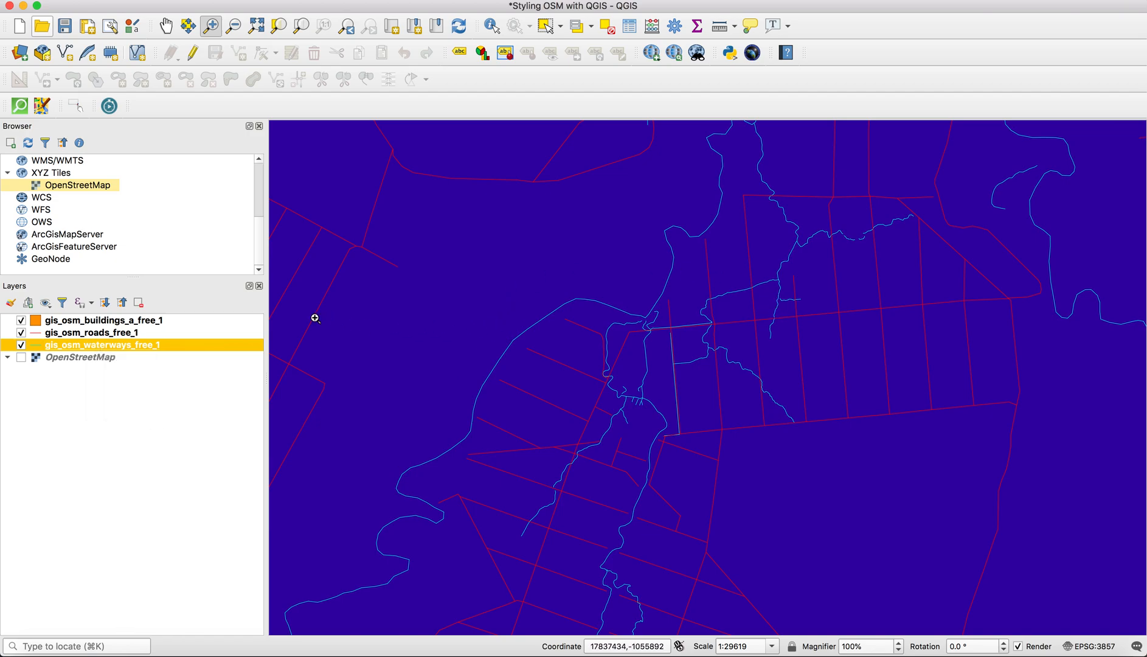
{"action": "left_click_drag", "start_coordinate": [245, 345], "coordinate": [207, 329]}
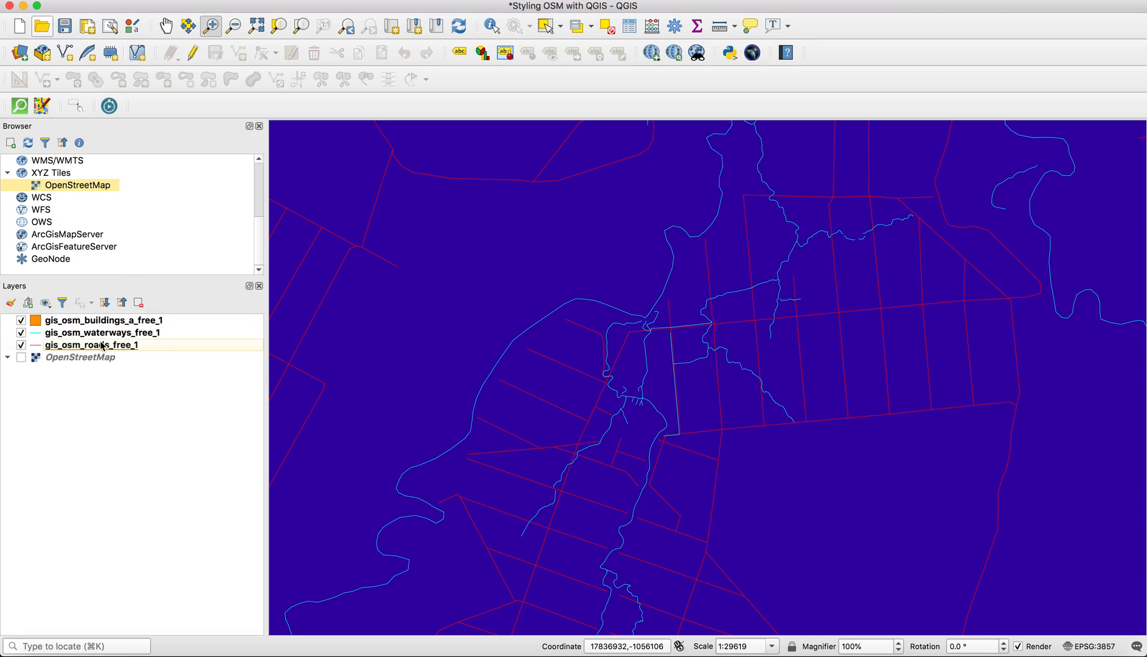
{"action": "left_click", "coordinate": [78, 333]}
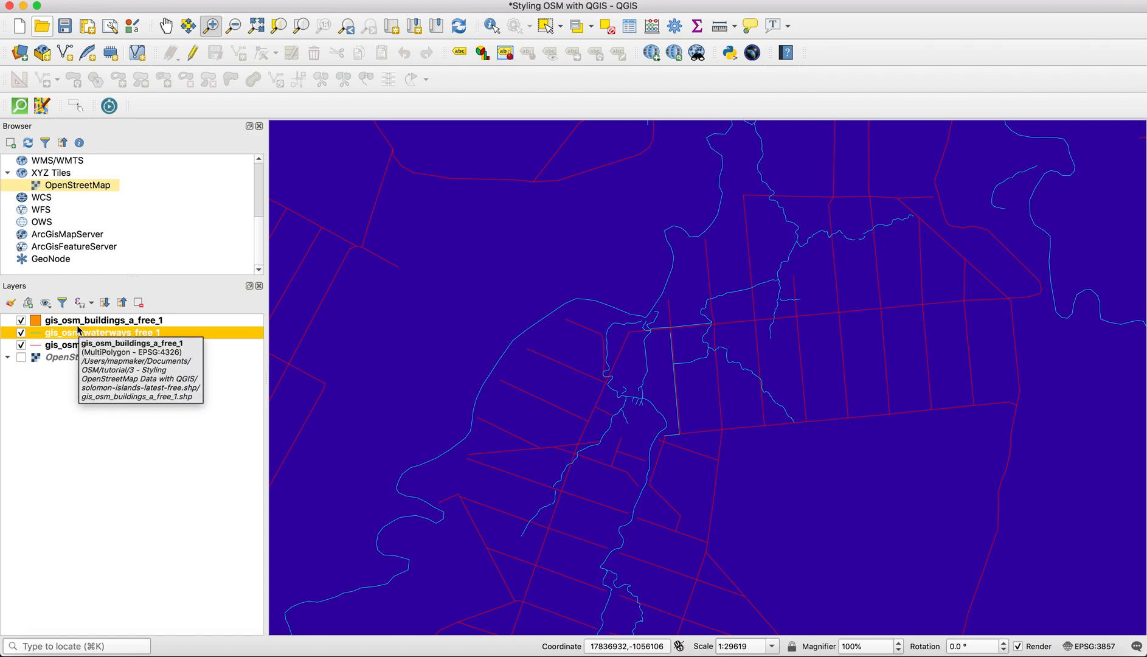
{"action": "left_click_drag", "start_coordinate": [76, 345], "coordinate": [76, 343]}
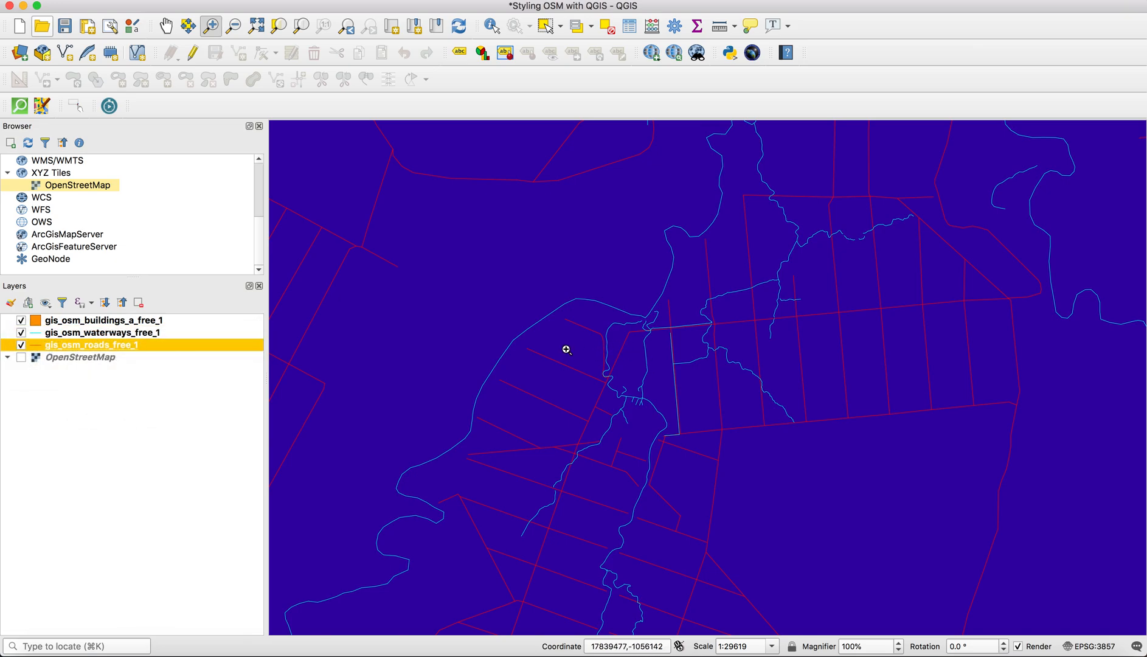
Step: Examine the styled roads and waterways together with the buildings around the Honiara urban area
{"action": "scroll", "coordinate": [419, 228], "scroll_direction": "down", "scroll_amount": 2}
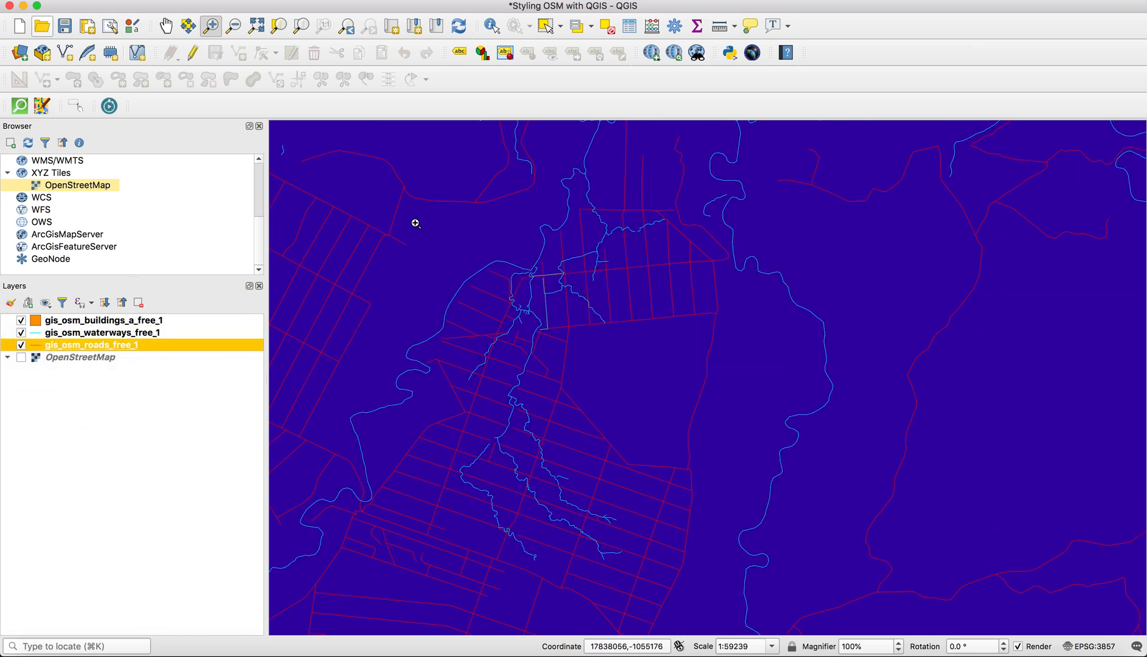
{"action": "left_click", "coordinate": [167, 26]}
{"action": "left_click_drag", "start_coordinate": [340, 166], "coordinate": [893, 271]}
{"action": "scroll", "coordinate": [676, 284], "scroll_direction": "down", "scroll_amount": 2}
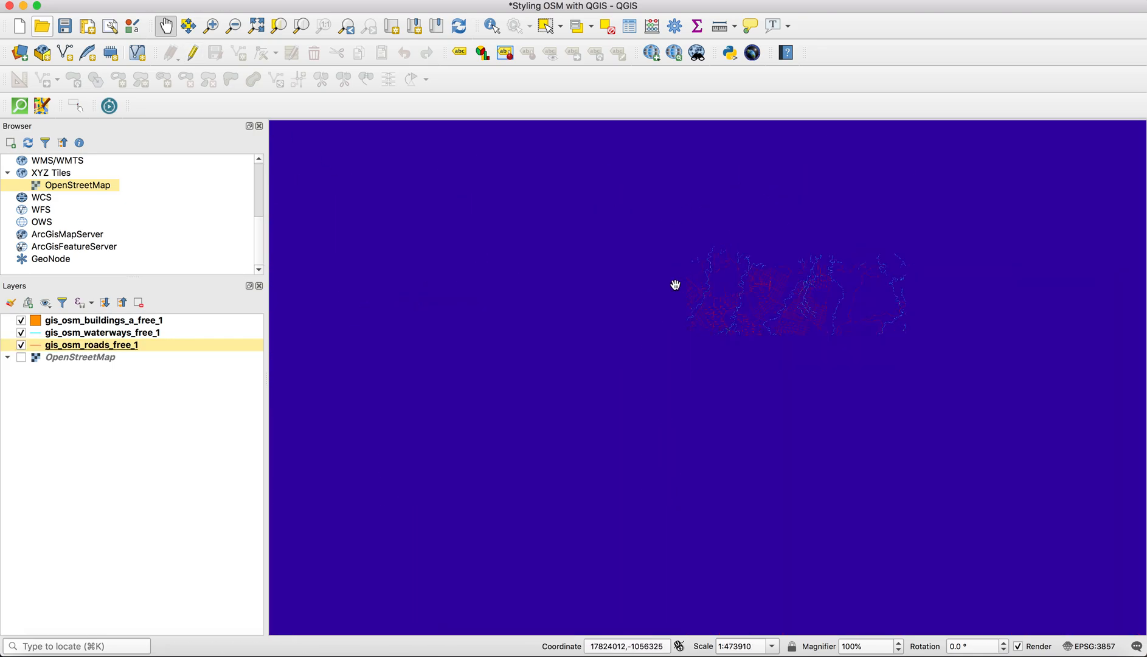
{"action": "left_click_drag", "start_coordinate": [519, 233], "coordinate": [576, 313]}
{"action": "scroll", "coordinate": [576, 313], "scroll_direction": "up", "scroll_amount": 2}
{"action": "left_click_drag", "start_coordinate": [708, 473], "coordinate": [687, 355]}
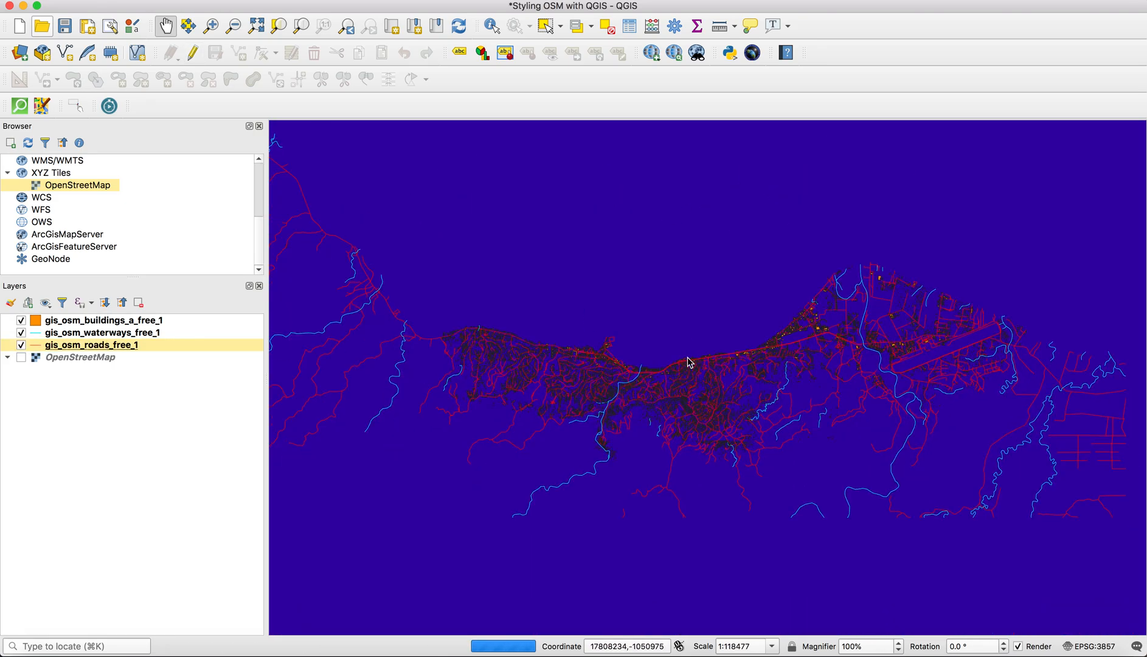
Step: Make the simple fill stroke of the gis_osm_buildings_a_free_1 layer transparent and apply the change
{"action": "left_click", "coordinate": [58, 325]}
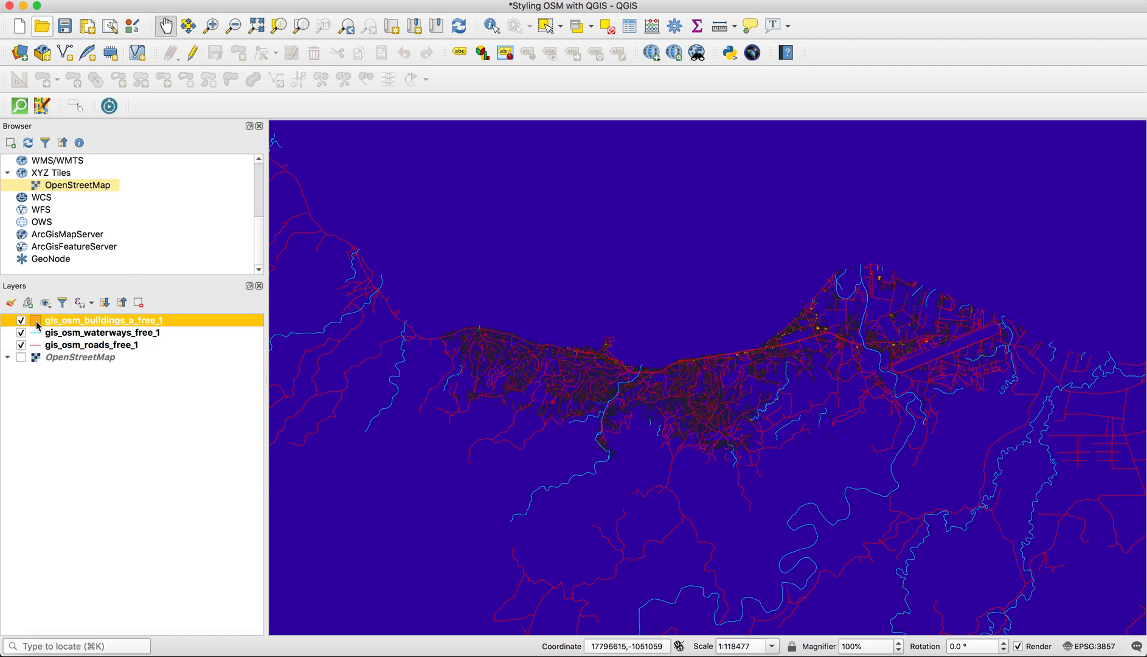
{"action": "double_click", "coordinate": [35, 321]}
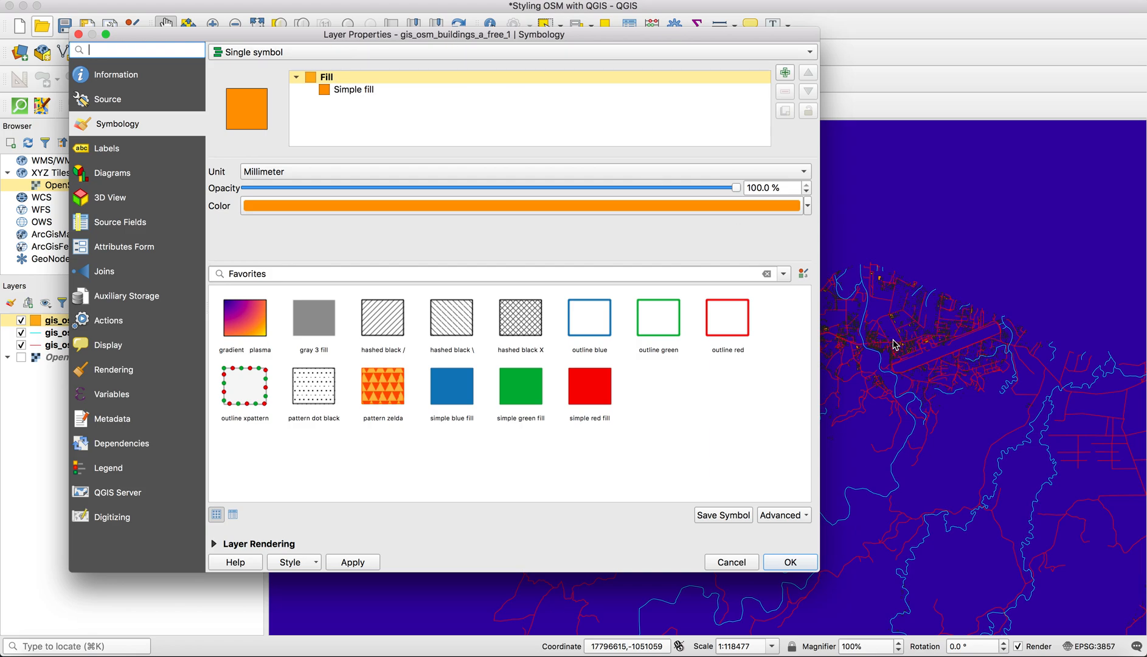
{"action": "left_click_drag", "start_coordinate": [741, 38], "coordinate": [601, 63]}
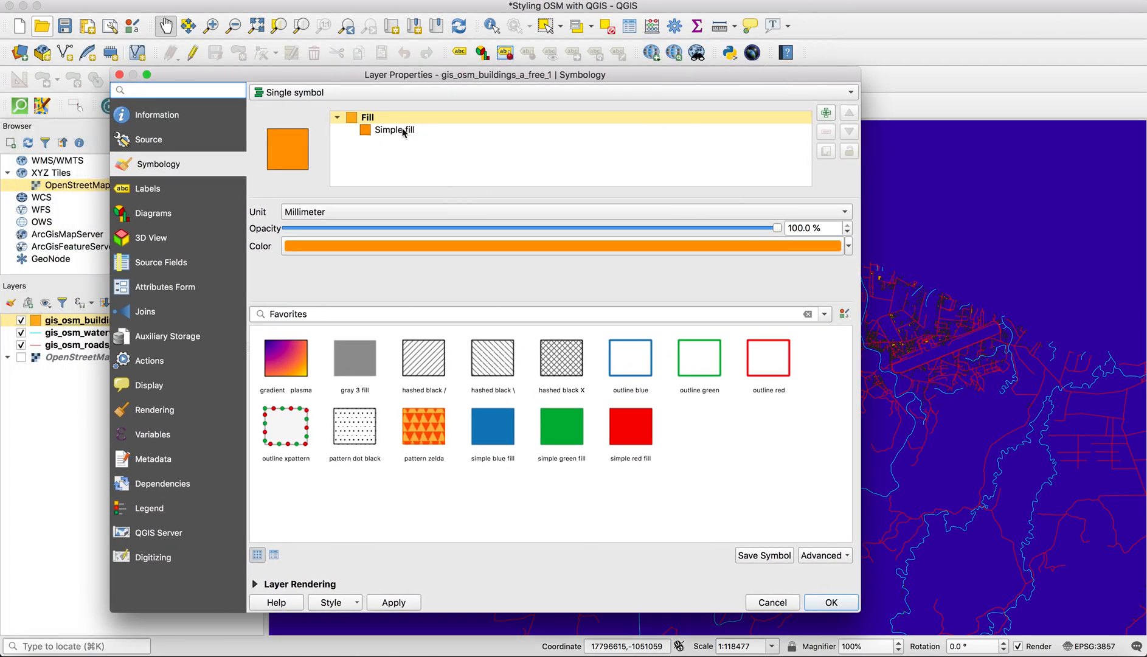
{"action": "left_click", "coordinate": [402, 129]}
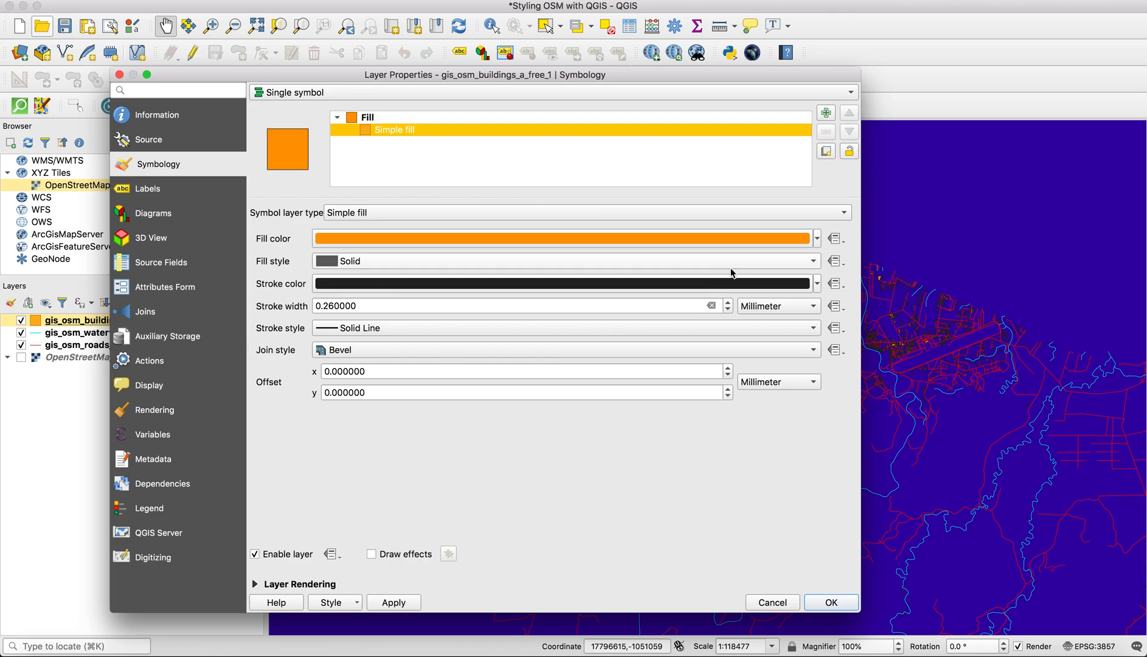
{"action": "left_click", "coordinate": [816, 284]}
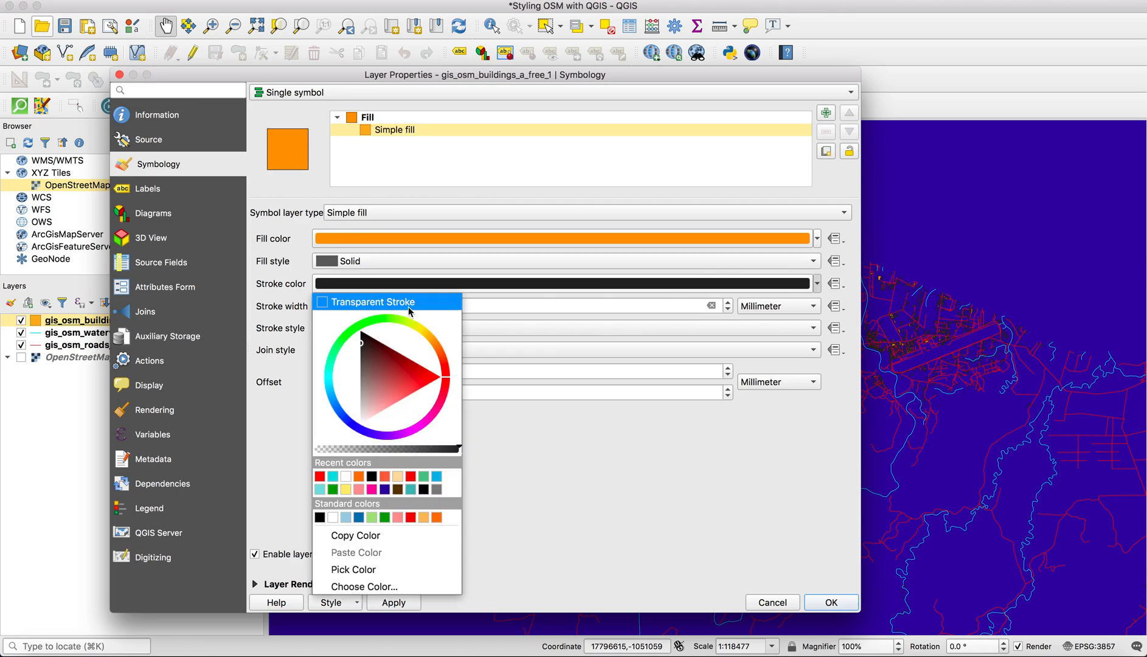
{"action": "left_click", "coordinate": [370, 302]}
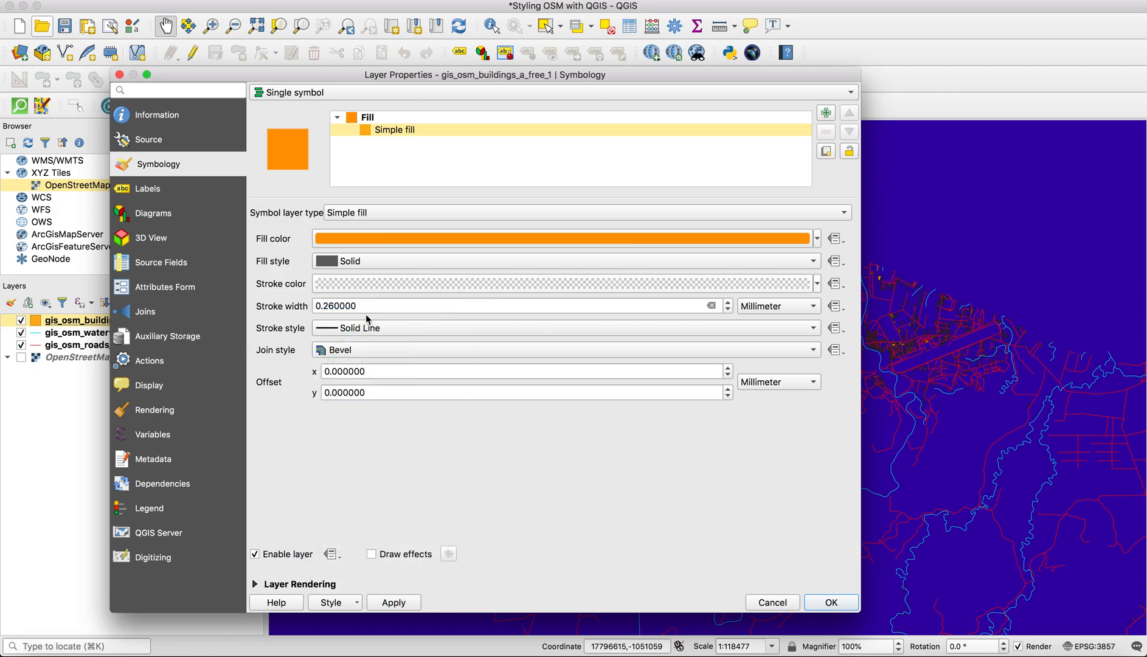
{"action": "left_click", "coordinate": [394, 603]}
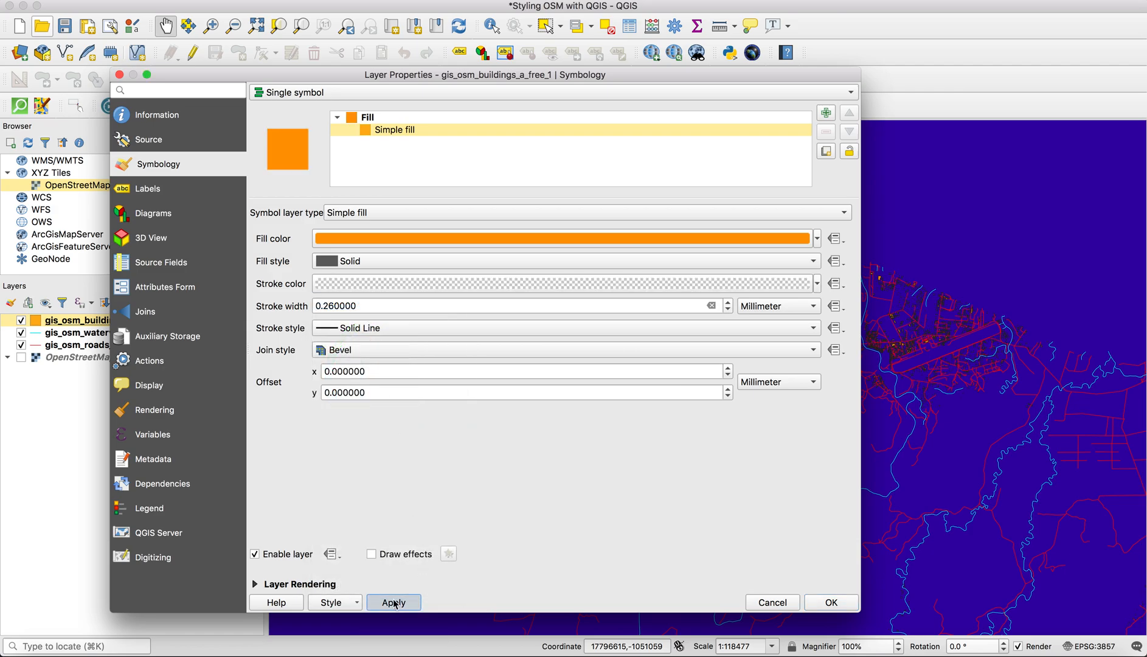
{"action": "left_click", "coordinate": [824, 601]}
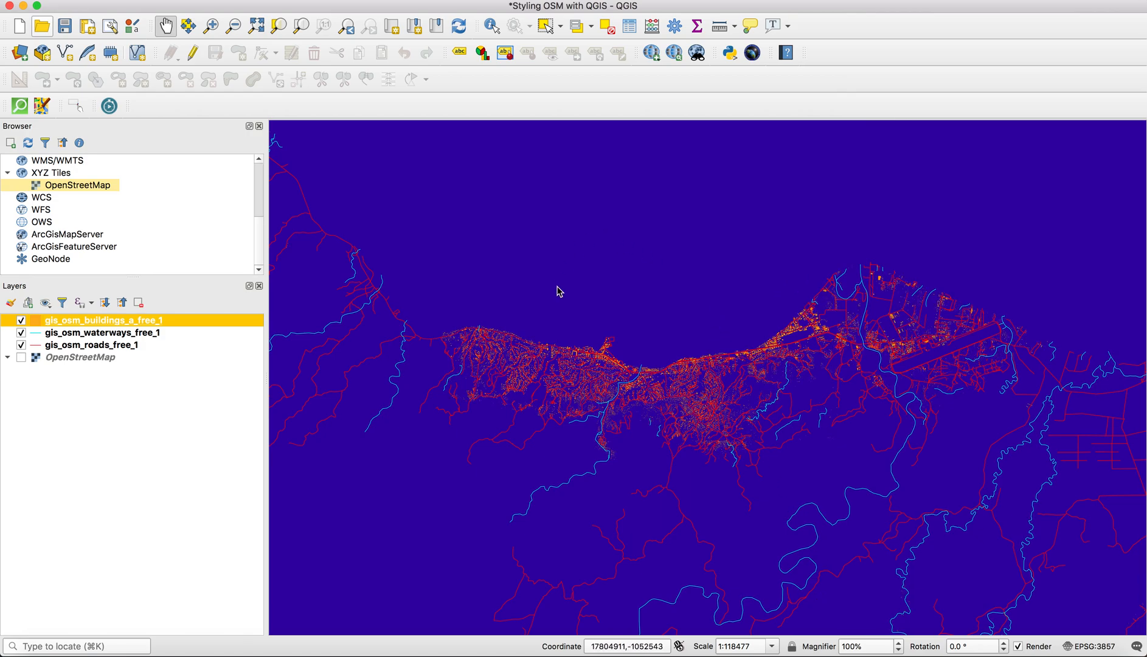
Step: Examine the outline-free buildings together with the roads and waterways along the Honiara coast at several scales
{"action": "left_click", "coordinate": [211, 26]}
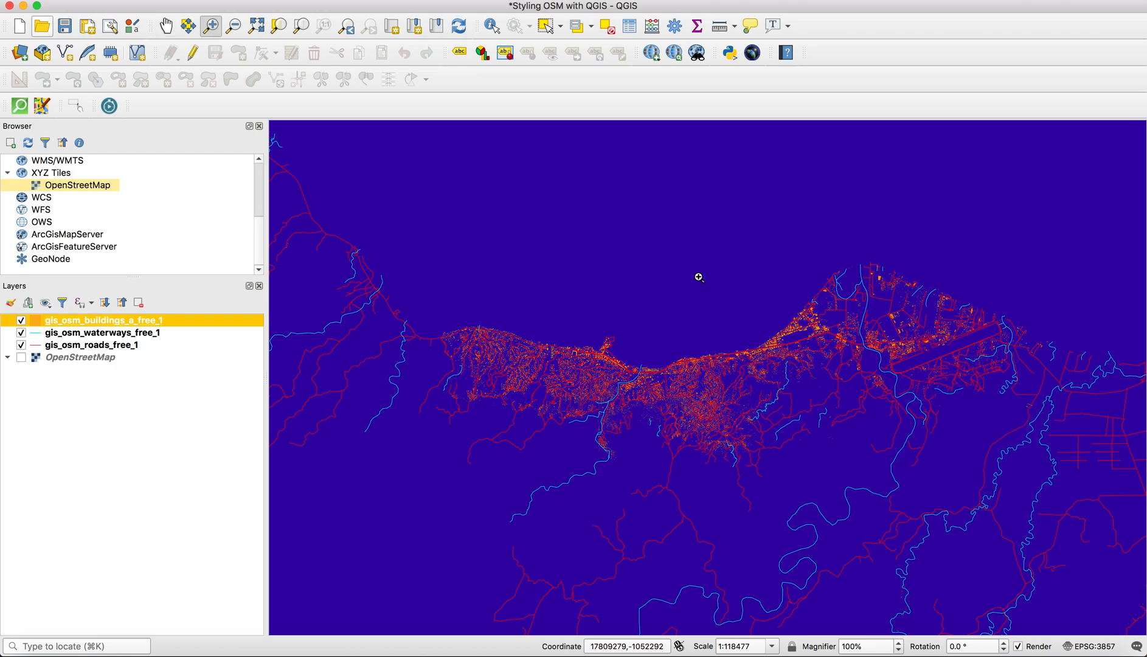
{"action": "left_click_drag", "start_coordinate": [714, 304], "coordinate": [908, 430]}
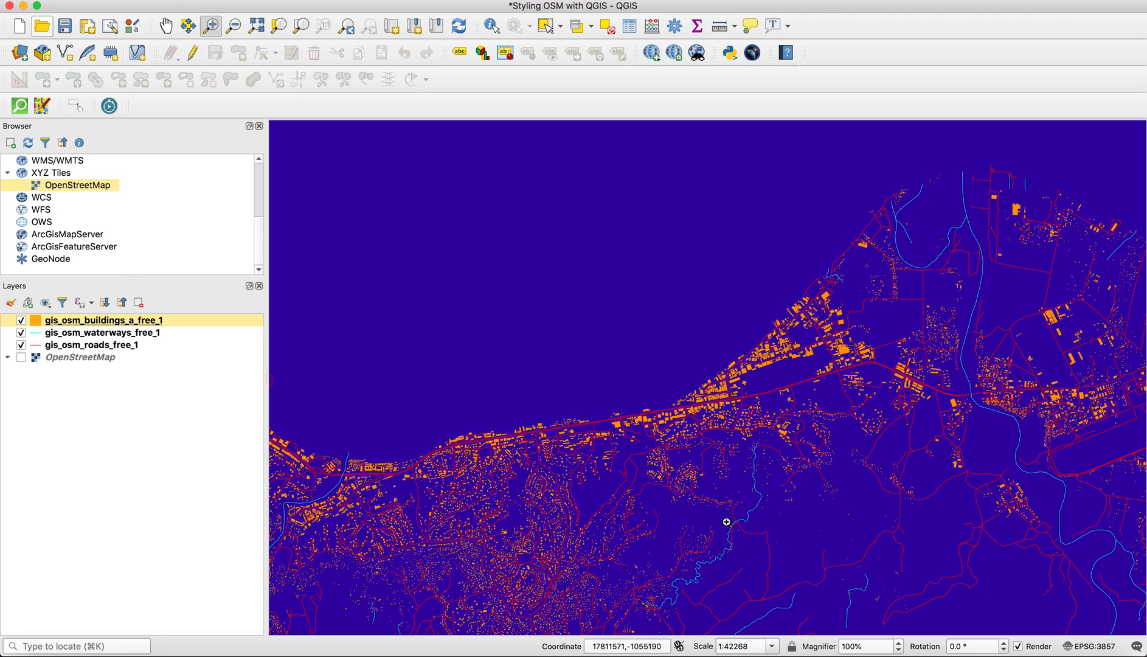
{"action": "scroll", "coordinate": [719, 495], "scroll_direction": "down", "scroll_amount": 1}
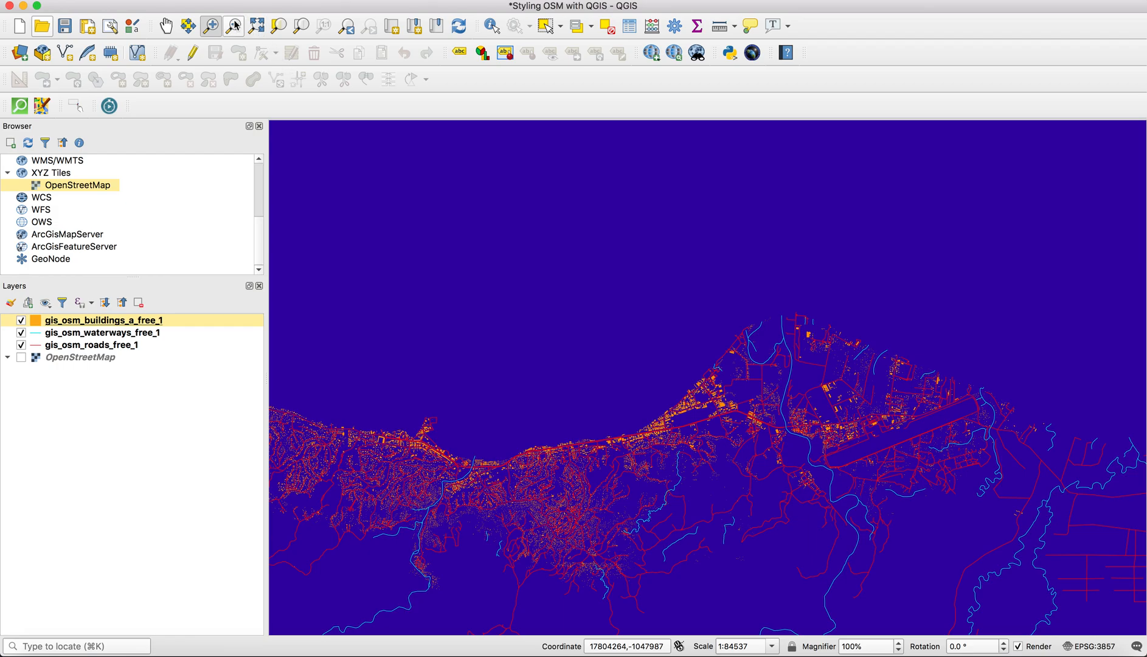
{"action": "left_click", "coordinate": [166, 26]}
{"action": "left_click_drag", "start_coordinate": [366, 328], "coordinate": [549, 251]}
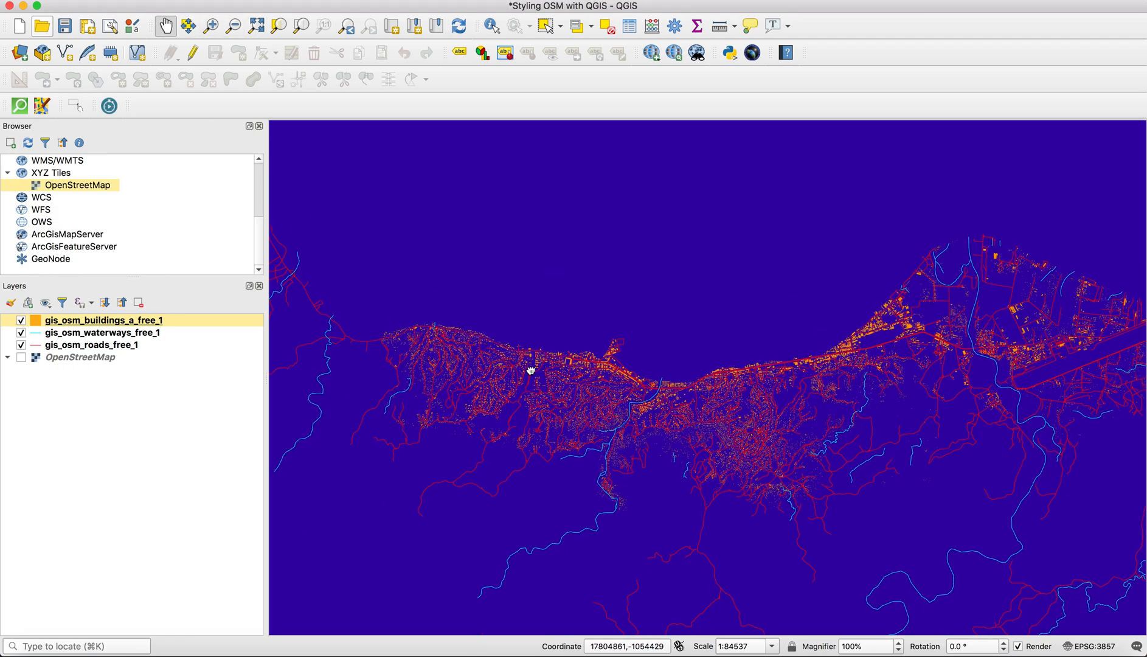
{"action": "scroll", "coordinate": [545, 376], "scroll_direction": "up", "scroll_amount": 1}
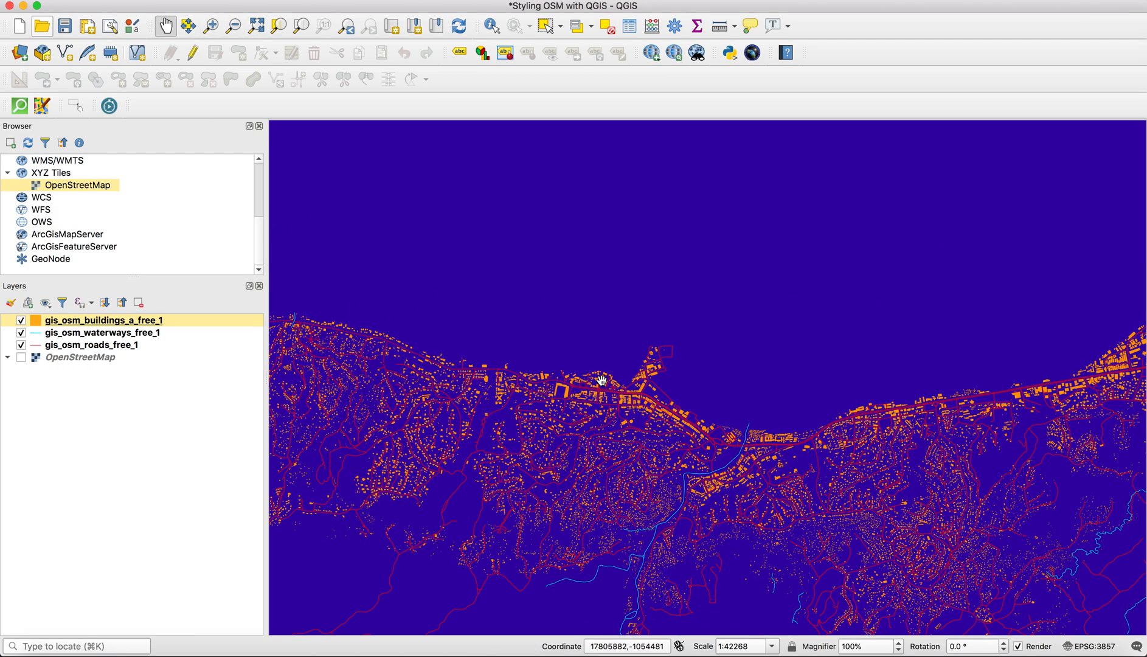
{"action": "scroll", "coordinate": [602, 380], "scroll_direction": "up", "scroll_amount": 2}
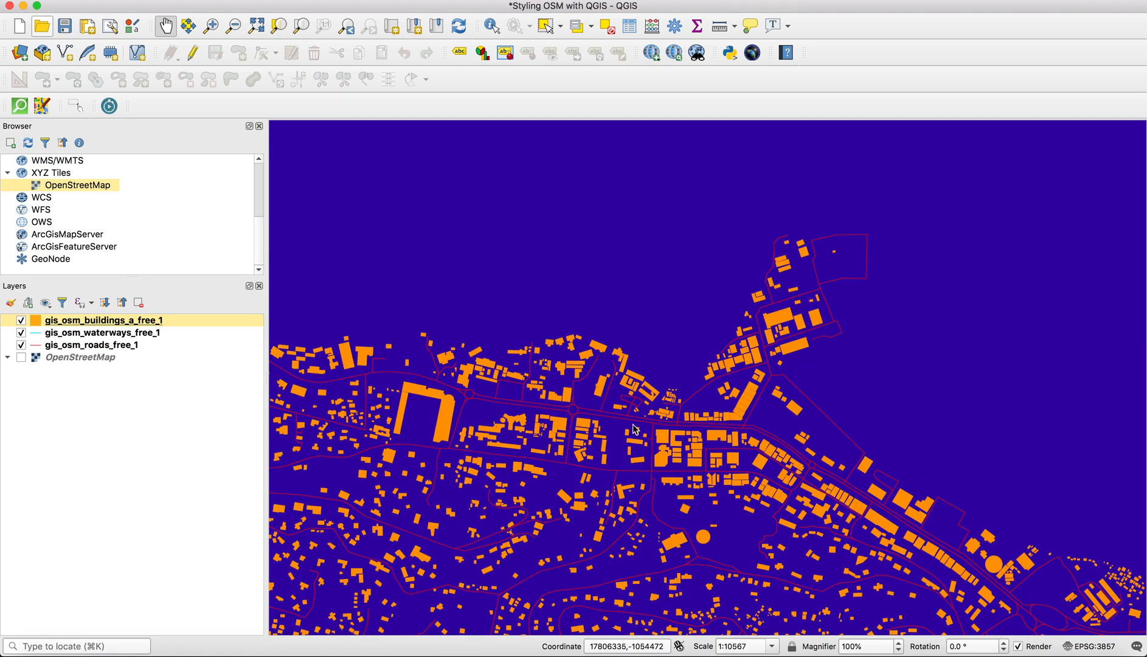
{"action": "scroll", "coordinate": [764, 368], "scroll_direction": "down", "scroll_amount": 1}
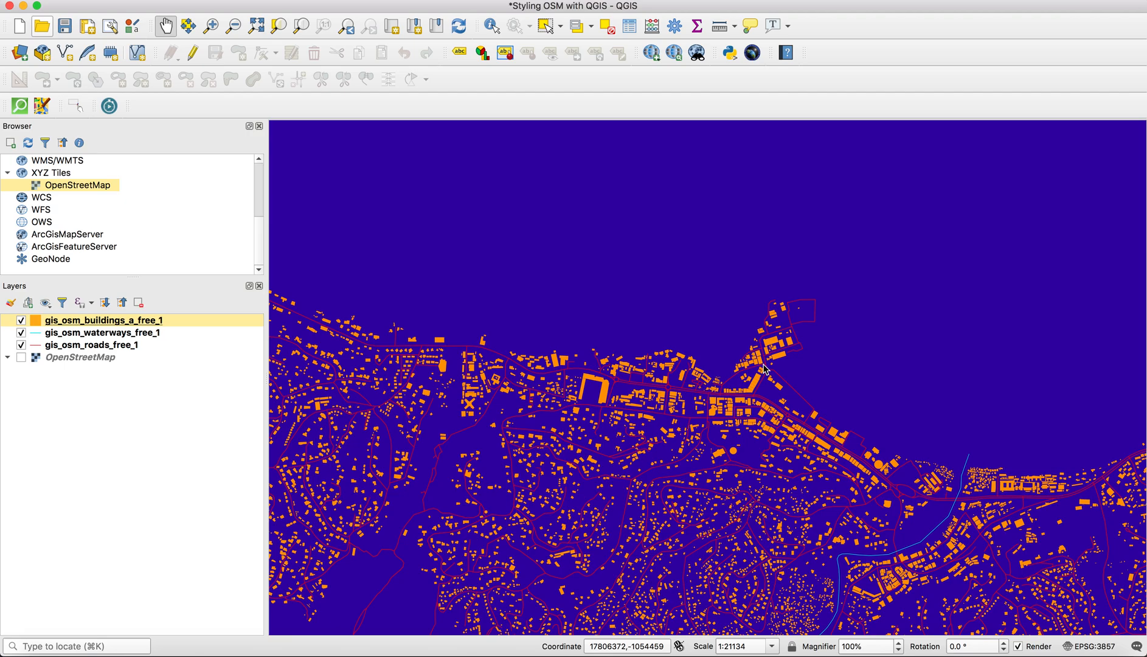
{"action": "scroll", "coordinate": [764, 368], "scroll_direction": "down", "scroll_amount": 1}
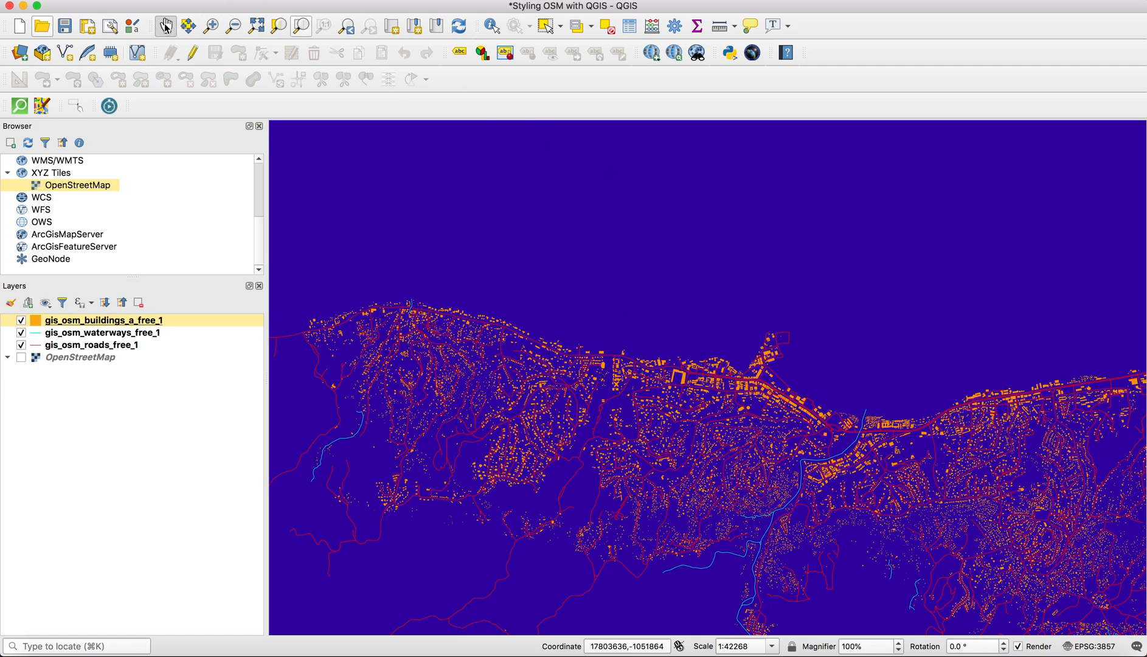
{"action": "left_click_drag", "start_coordinate": [804, 350], "coordinate": [570, 329]}
{"action": "scroll", "coordinate": [670, 332], "scroll_direction": "down", "scroll_amount": 1}
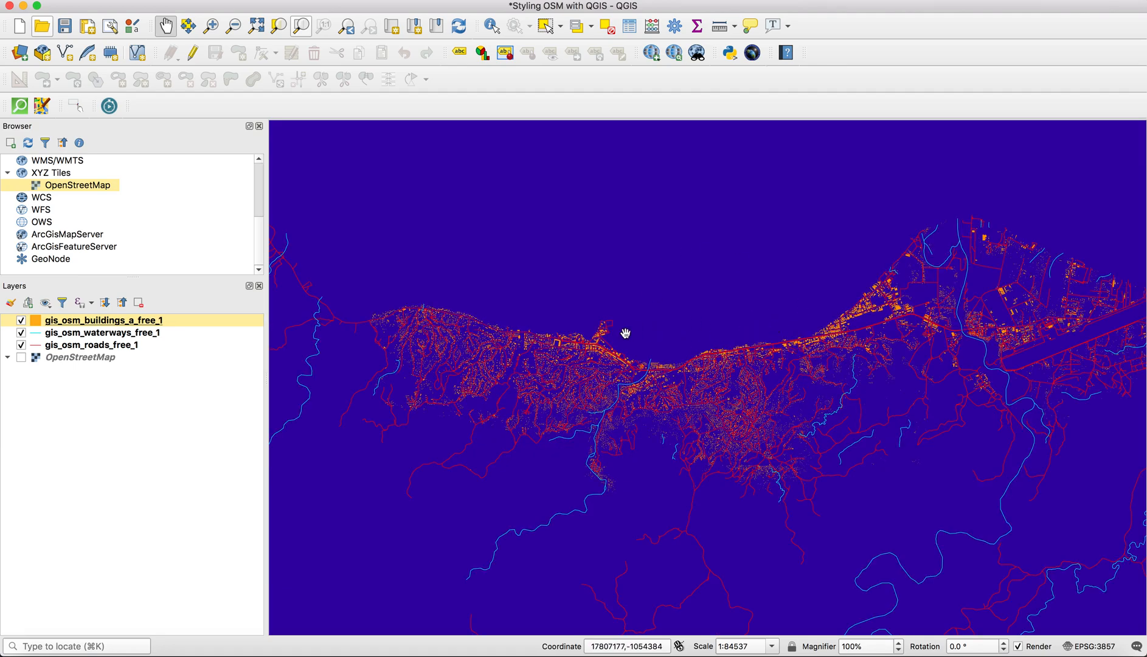
{"action": "scroll", "coordinate": [620, 332], "scroll_direction": "up", "scroll_amount": 1}
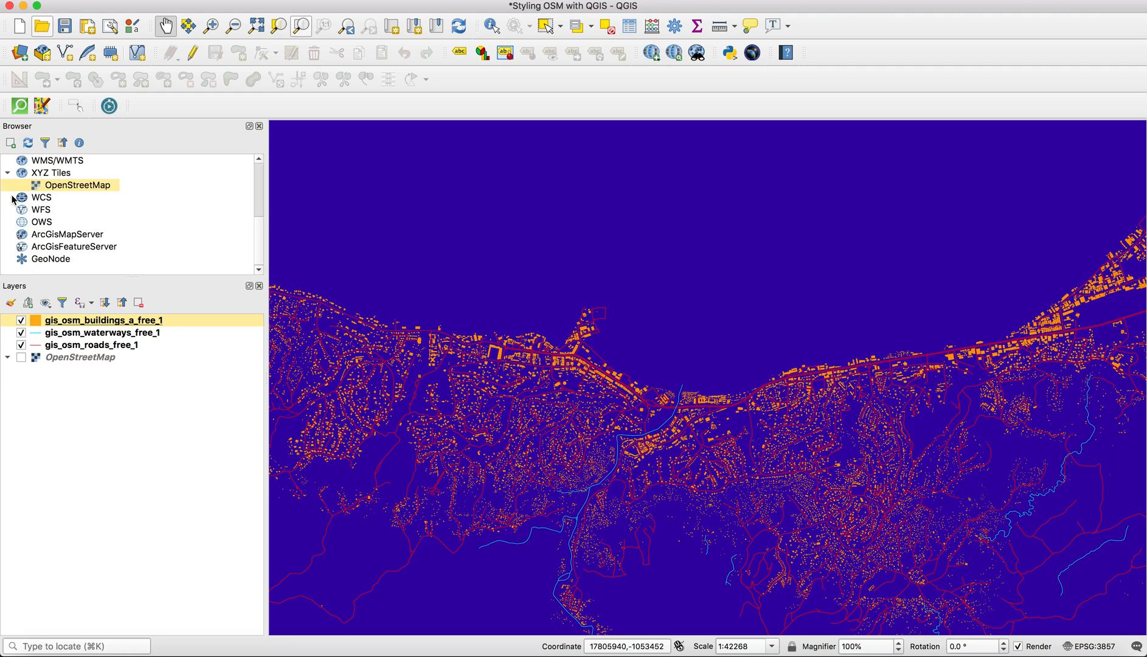
Step: Add the gis_osm_pois_free_1.shp file from the solomon-islands-latest-free.shp folder as a vector layer
{"action": "left_click", "coordinate": [191, 0]}
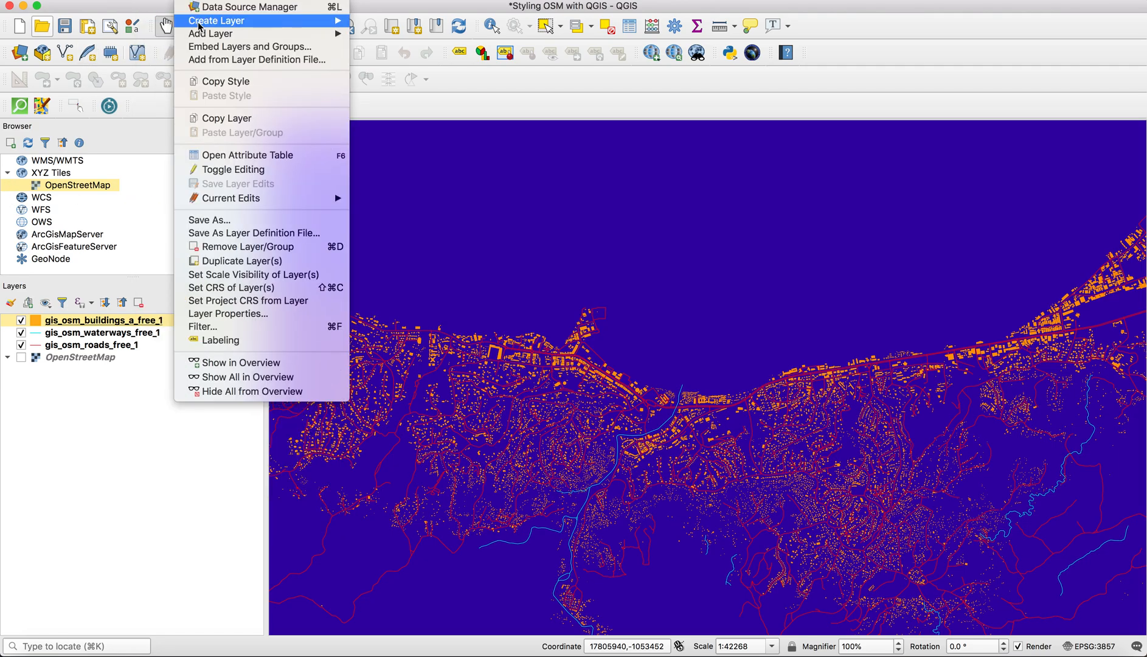
{"action": "mouse_move", "coordinate": [347, 35]}
{"action": "left_click", "coordinate": [414, 34]}
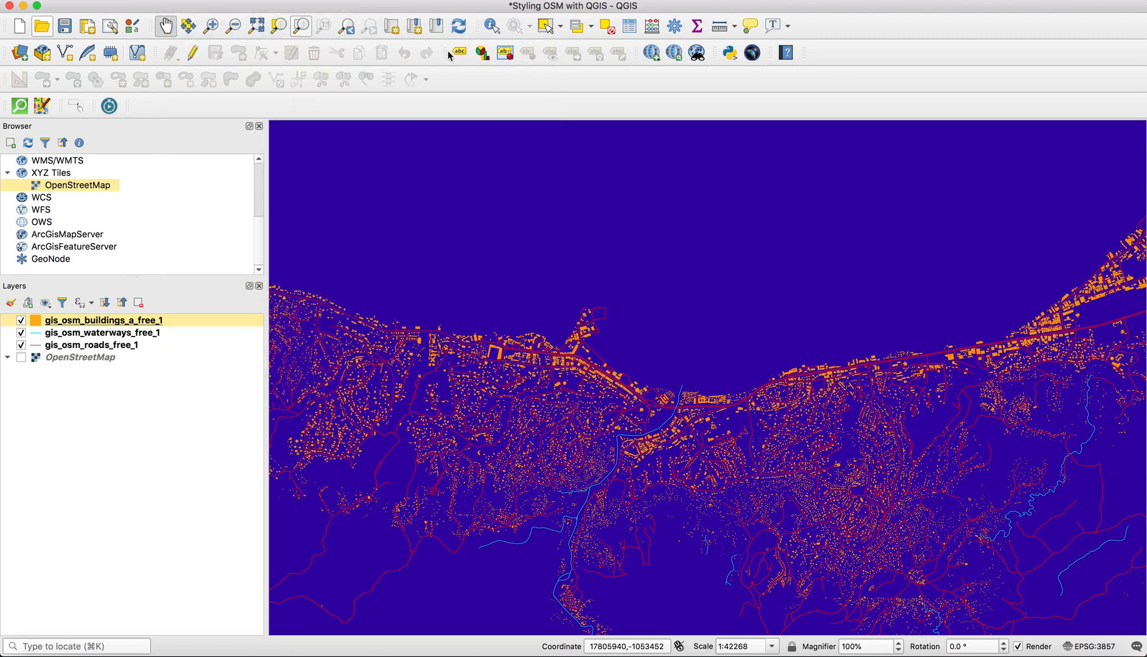
{"action": "left_click", "coordinate": [721, 144]}
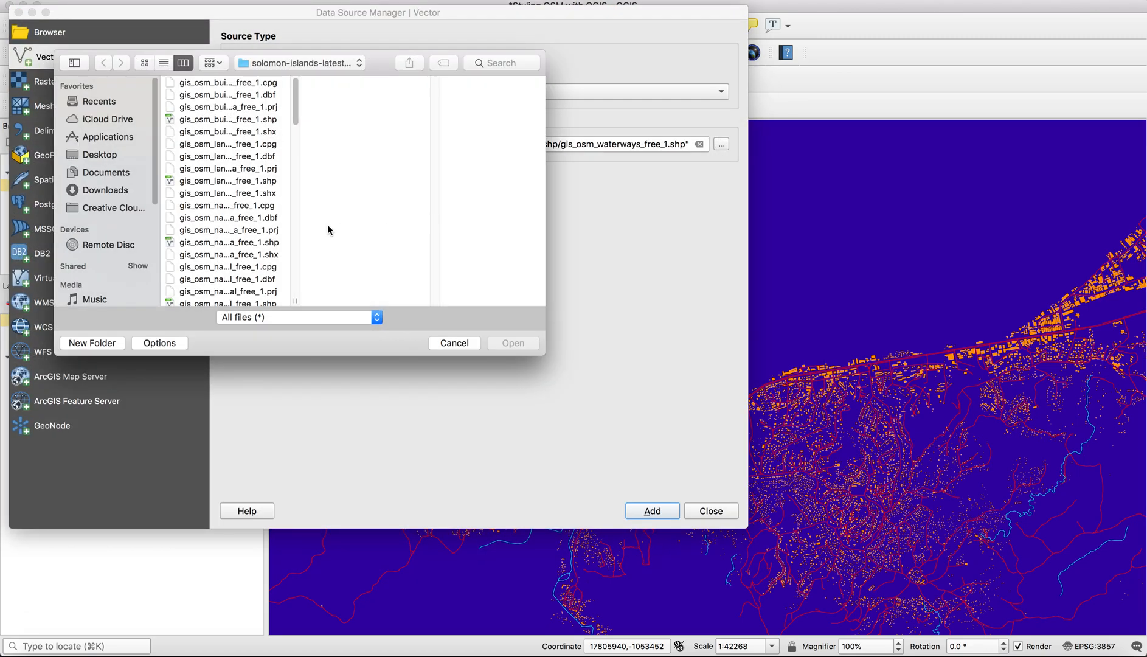
{"action": "left_click_drag", "start_coordinate": [295, 300], "coordinate": [422, 300]}
{"action": "scroll", "coordinate": [326, 207], "scroll_direction": "down", "scroll_amount": 5}
{"action": "scroll", "coordinate": [318, 205], "scroll_direction": "down", "scroll_amount": 5}
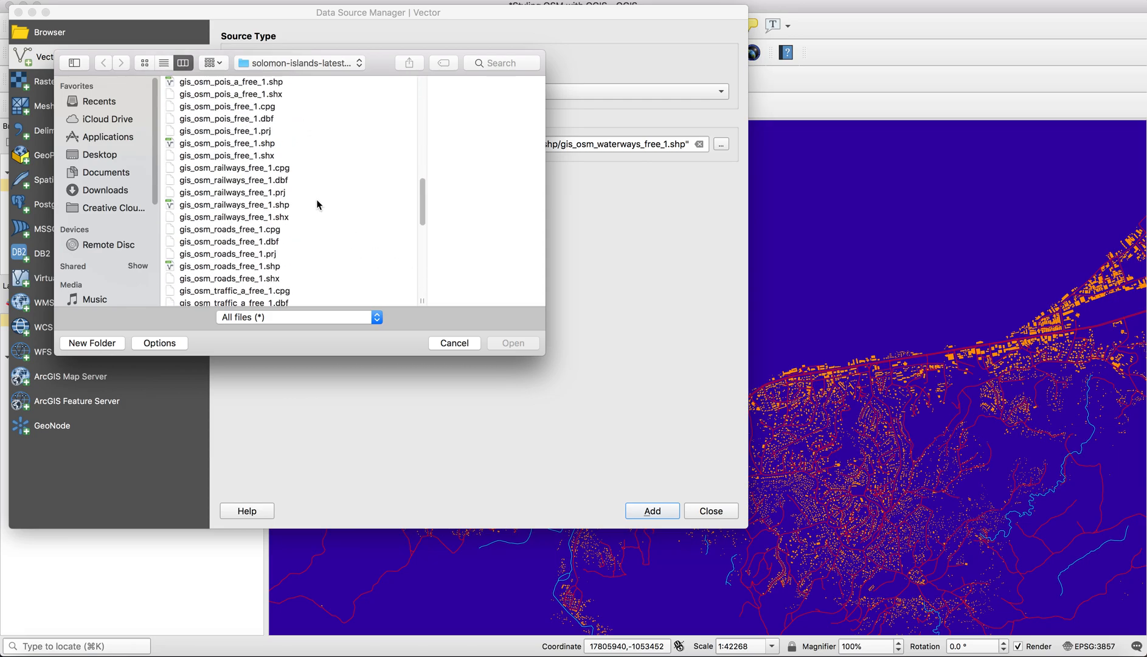
{"action": "left_click", "coordinate": [240, 147]}
{"action": "left_click_drag", "start_coordinate": [350, 301], "coordinate": [297, 290]}
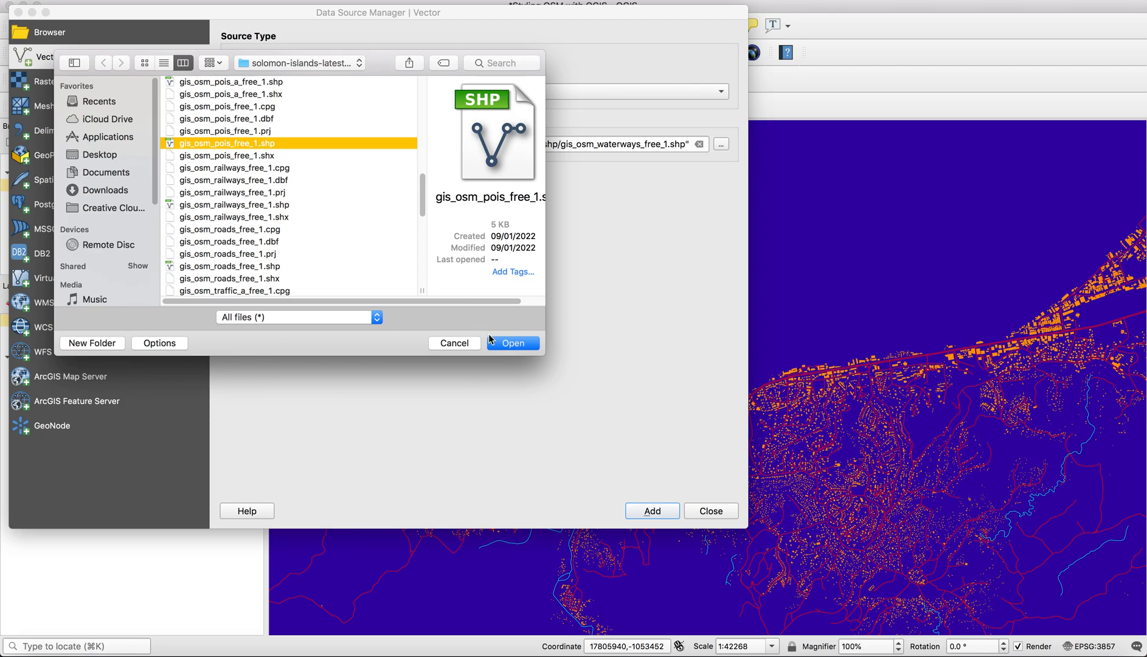
{"action": "key", "text": "Return"}
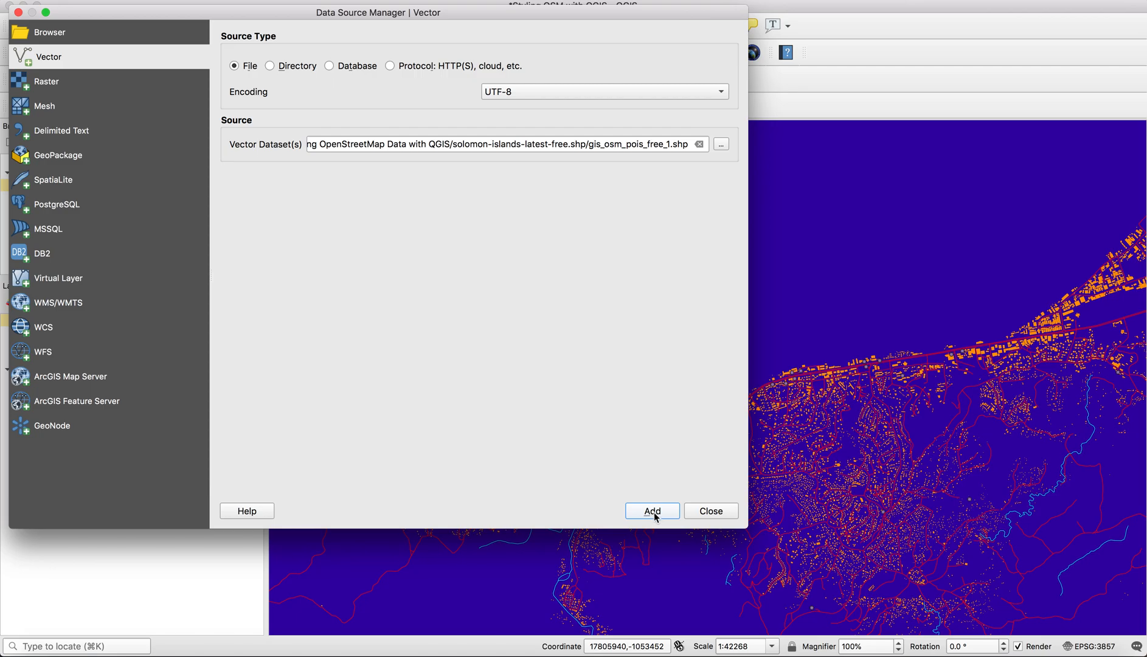
{"action": "left_click", "coordinate": [663, 513]}
{"action": "left_click", "coordinate": [699, 512]}
Step: Remove the duplicate gis_osm_pois_free_1 layer from the project
{"action": "scroll", "coordinate": [530, 344], "scroll_direction": "up", "scroll_amount": 2}
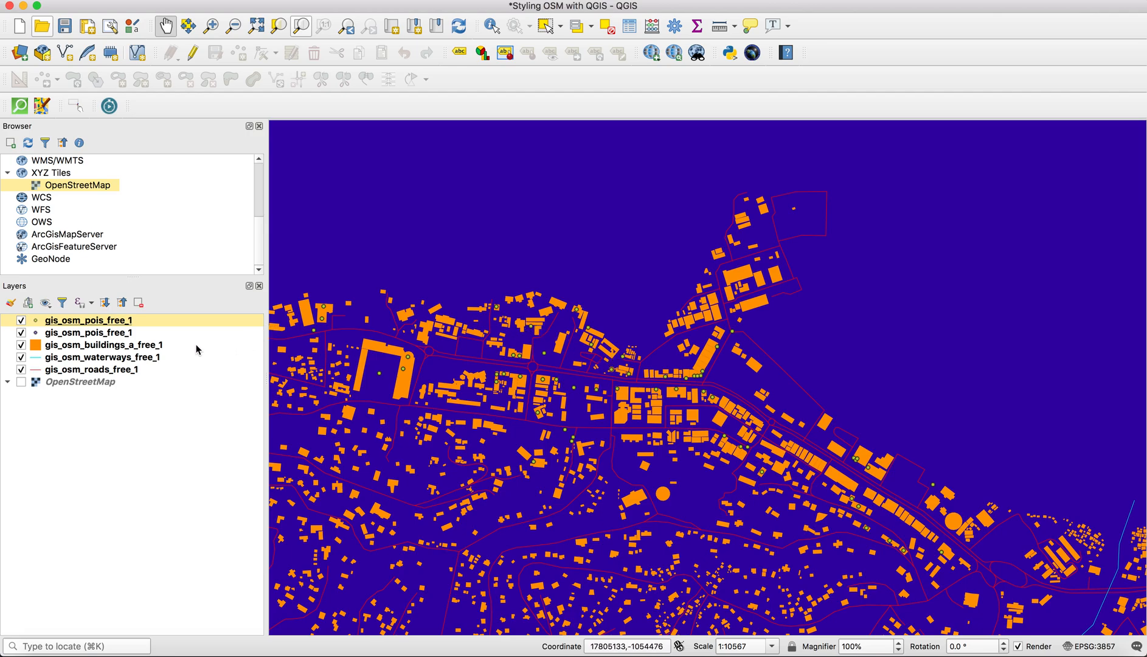
{"action": "right_click", "coordinate": [69, 324]}
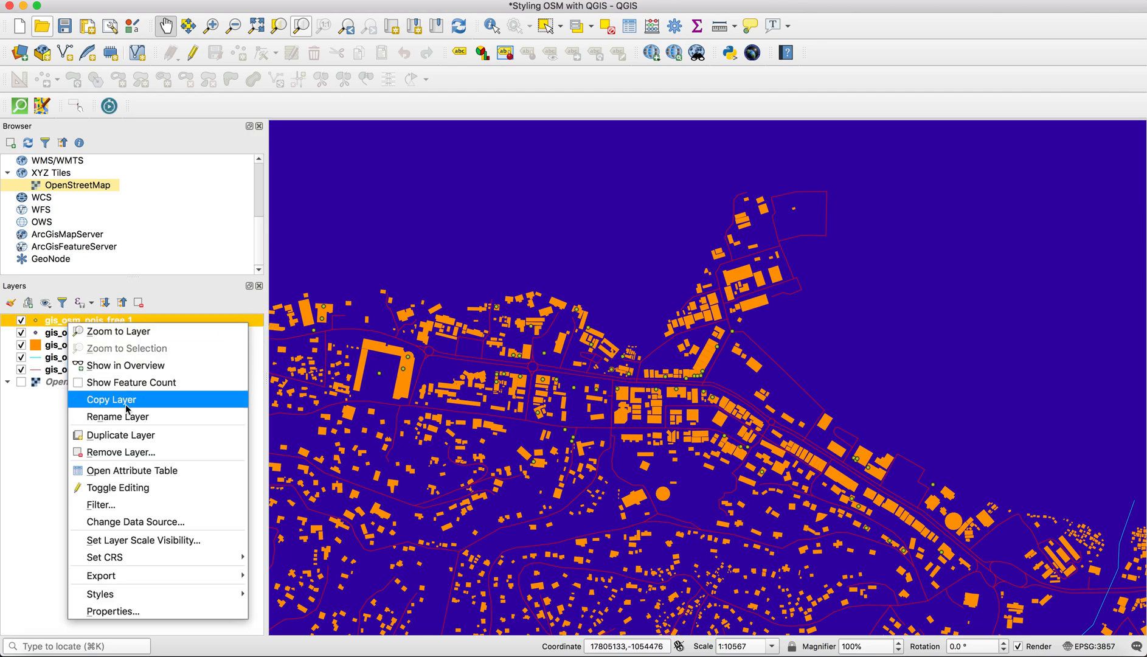
{"action": "left_click", "coordinate": [132, 453]}
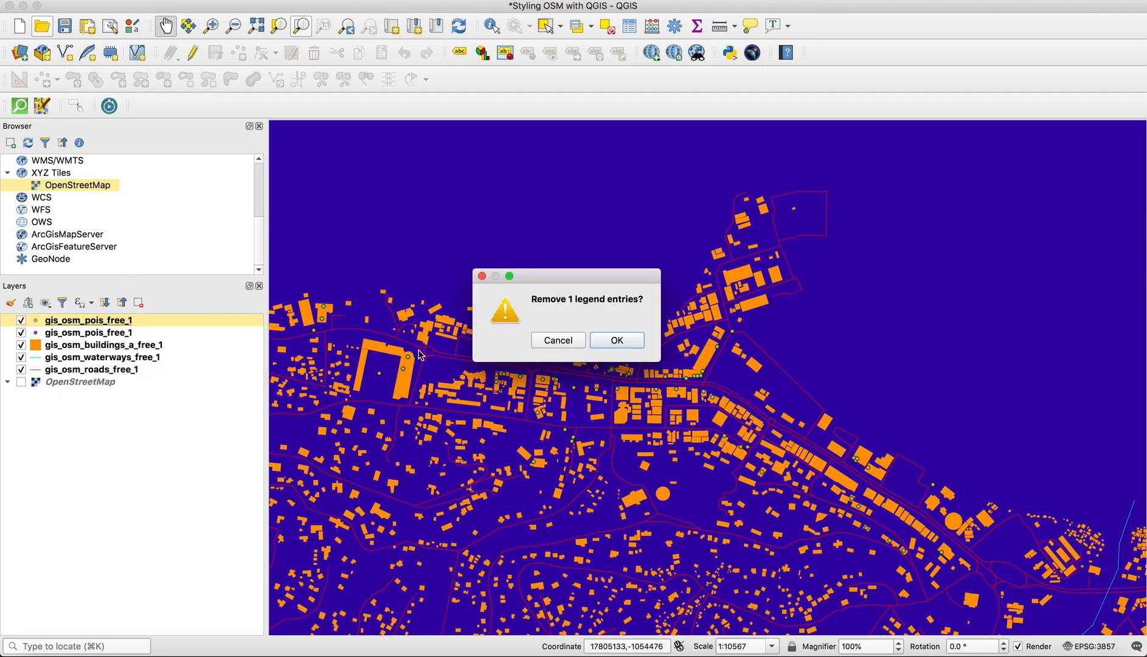
{"action": "left_click", "coordinate": [599, 342]}
Step: Set the simple marker fill color of the gis_osm_pois_free_1 layer to light yellow
{"action": "left_click", "coordinate": [38, 321]}
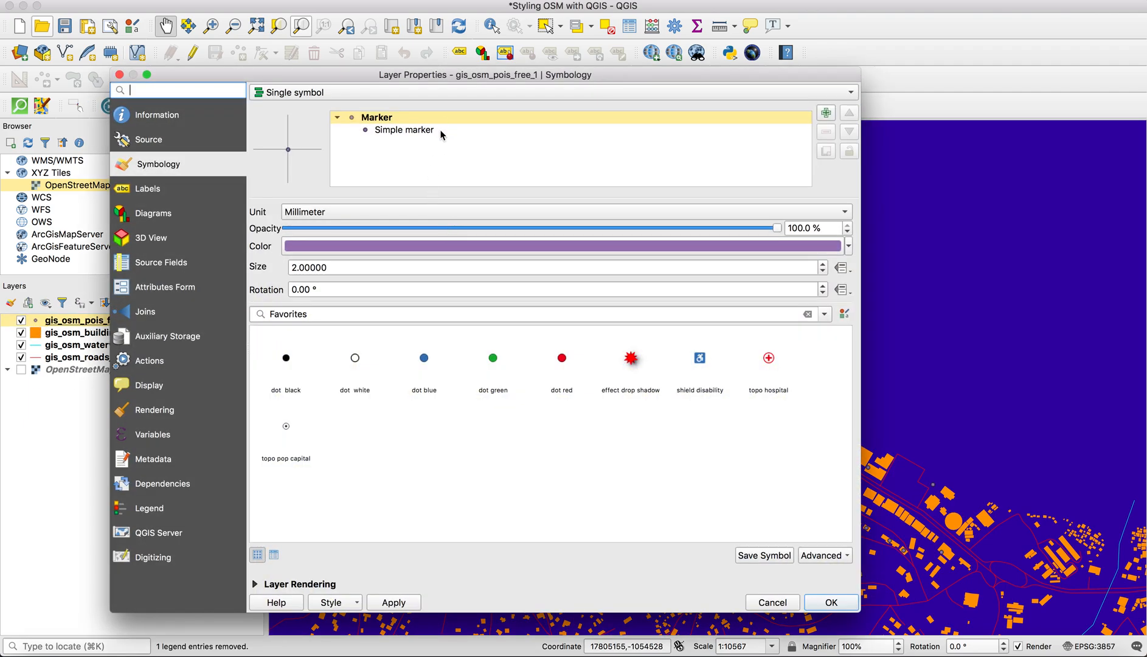
{"action": "left_click", "coordinate": [438, 130]}
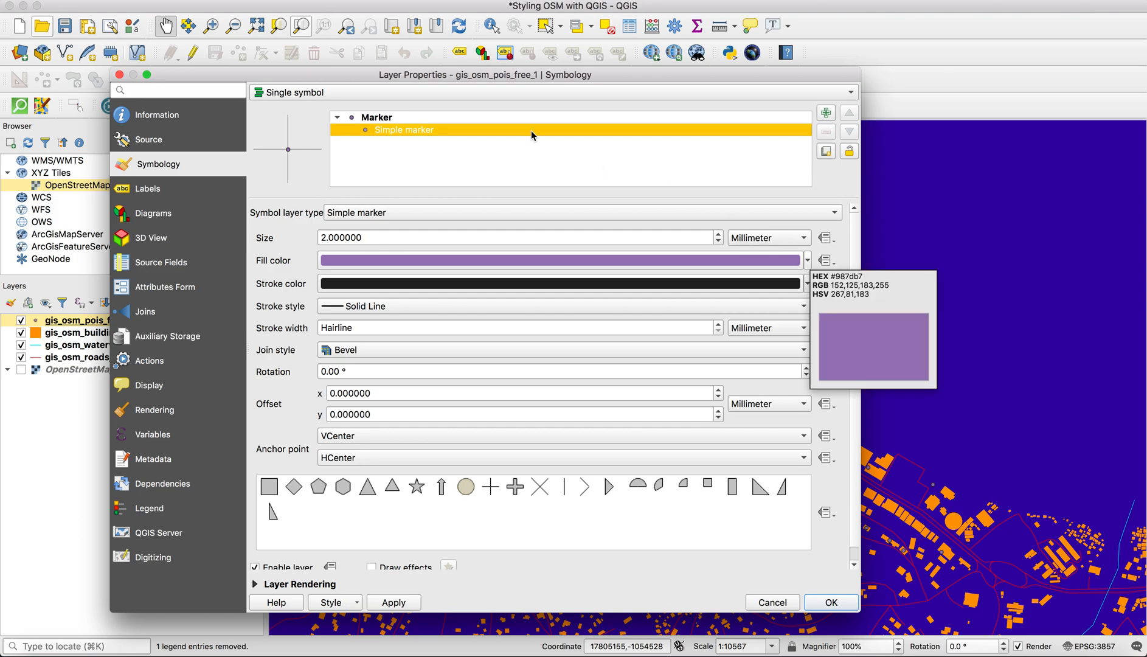
{"action": "left_click", "coordinate": [606, 118]}
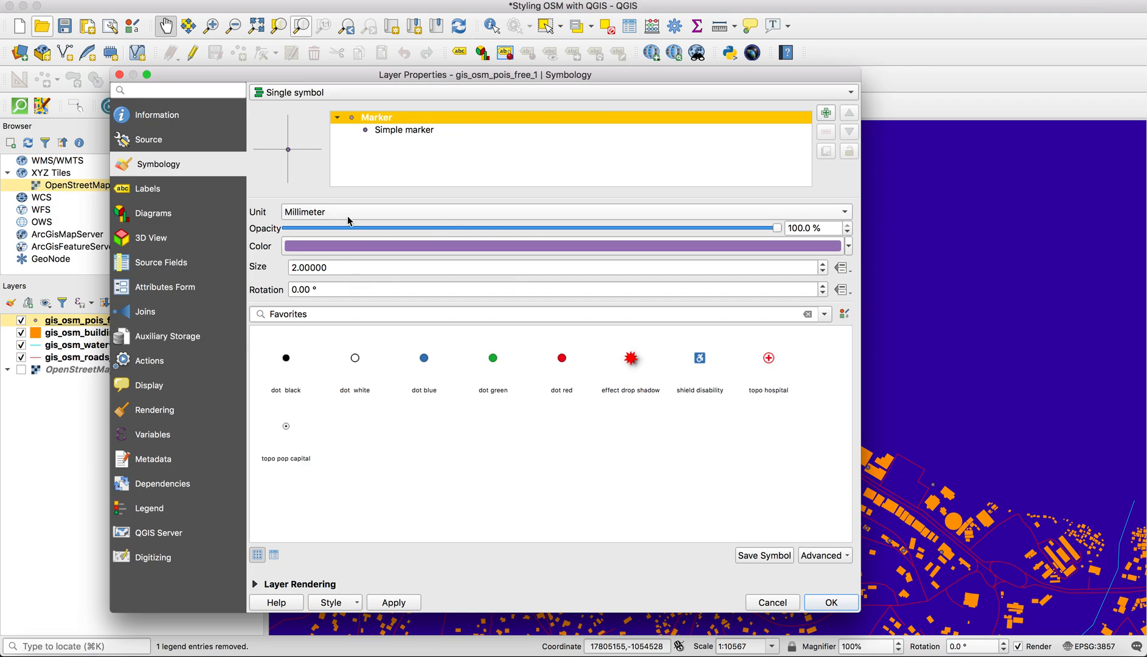
{"action": "left_click", "coordinate": [412, 130]}
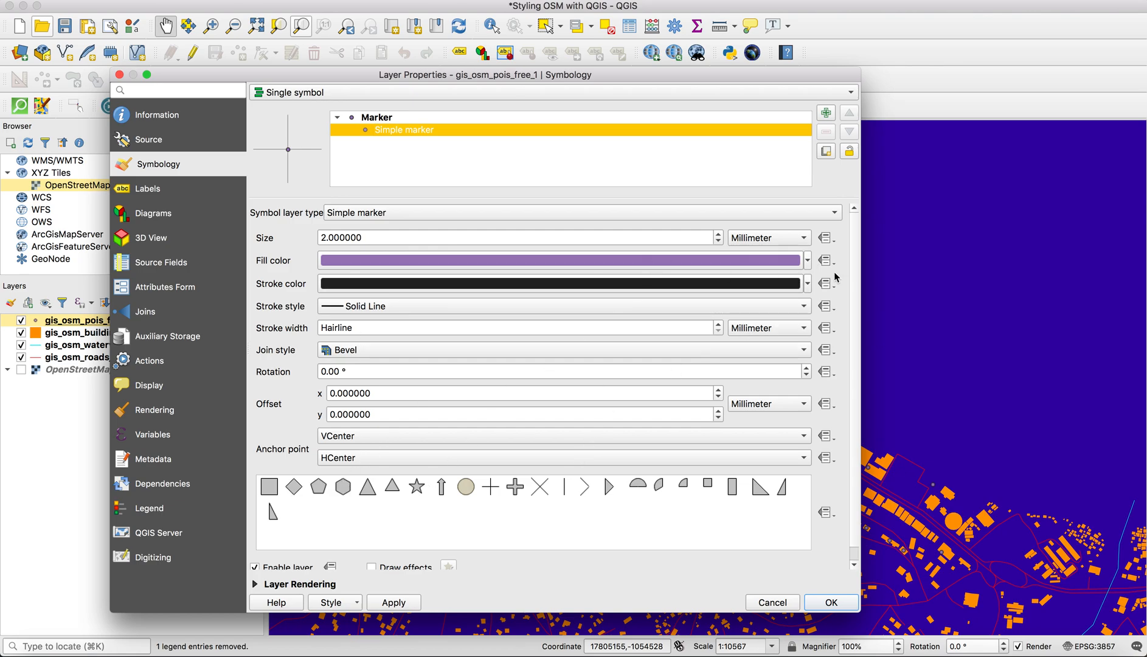
{"action": "left_click", "coordinate": [807, 261]}
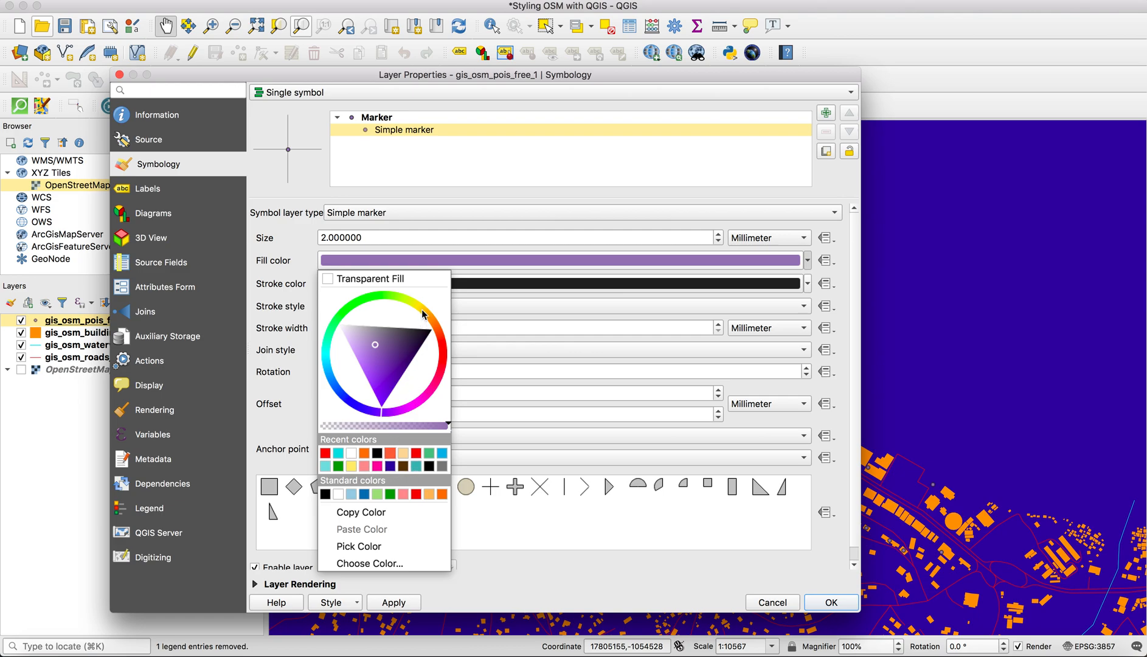
{"action": "left_click", "coordinate": [351, 466]}
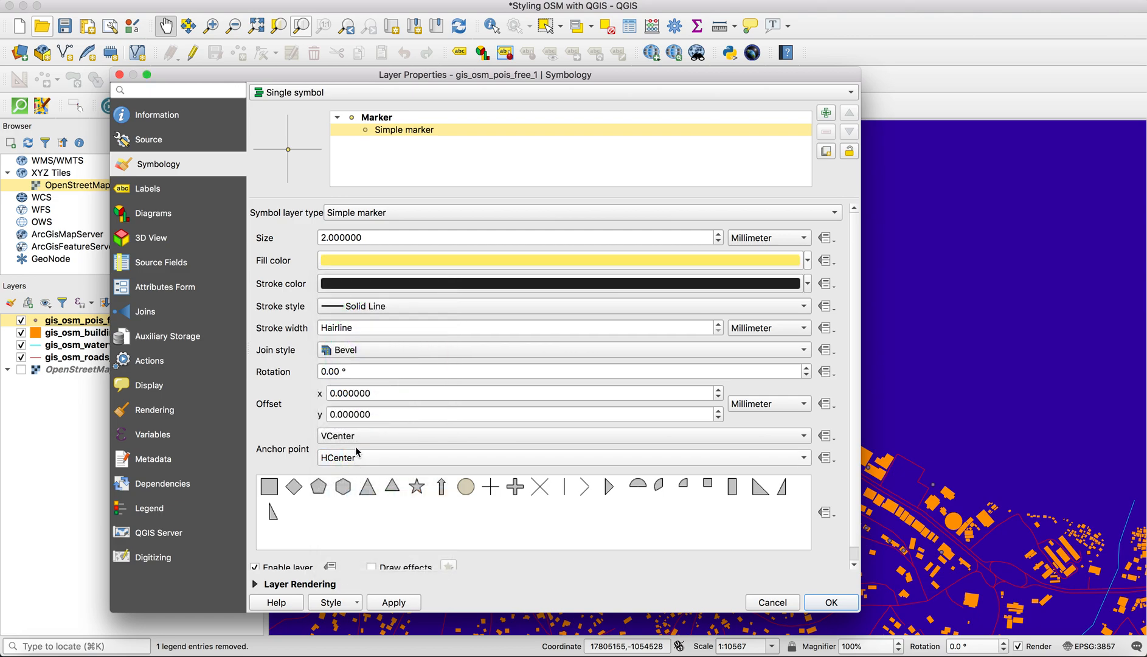
Step: Give the simple marker of gis_osm_pois_free_1 a transparent stroke and a size of 3 mm, and accept the layer properties
{"action": "left_click", "coordinate": [807, 283]}
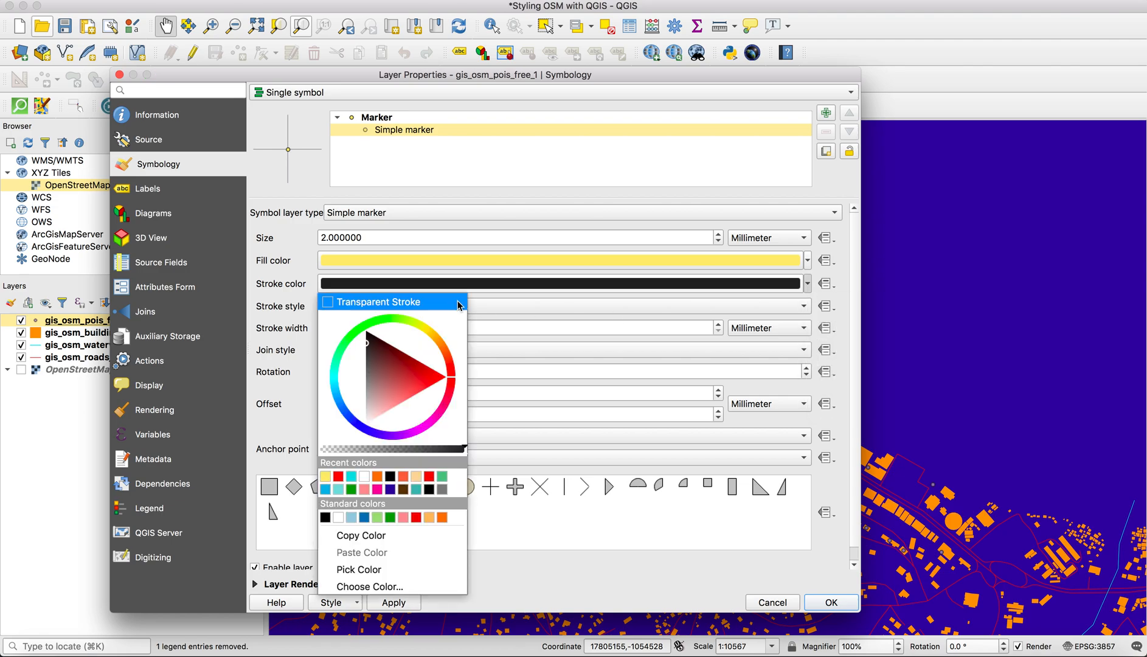
{"action": "left_click", "coordinate": [457, 299]}
{"action": "left_click", "coordinate": [717, 234]}
{"action": "left_click", "coordinate": [717, 235]}
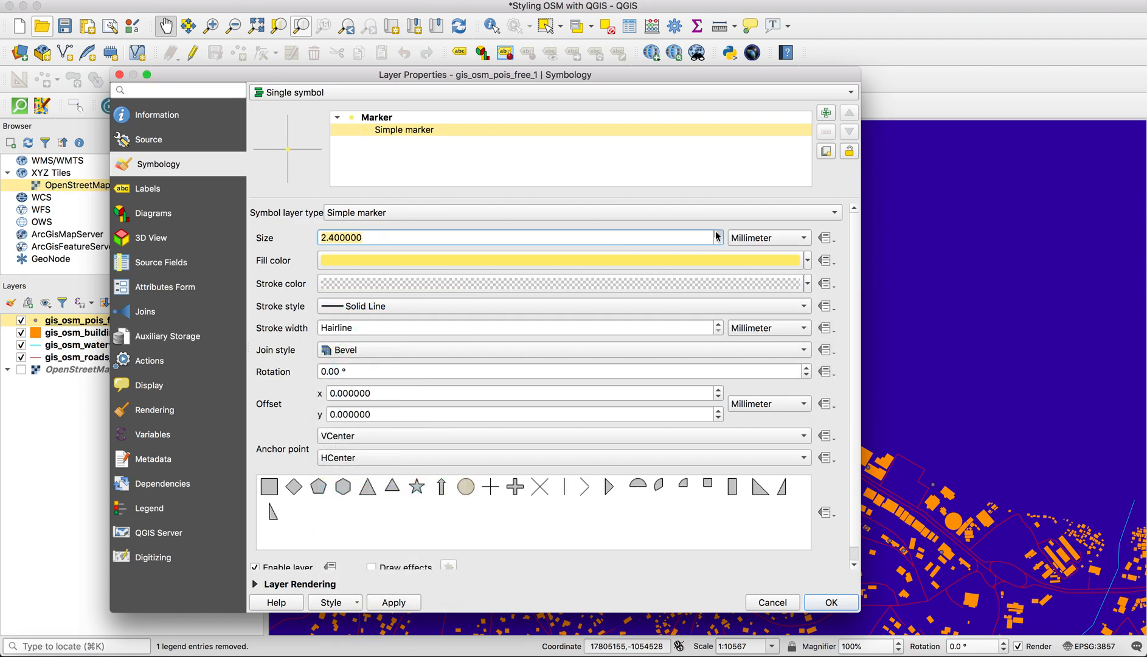
{"action": "left_click", "coordinate": [717, 234]}
{"action": "left_click", "coordinate": [393, 602]}
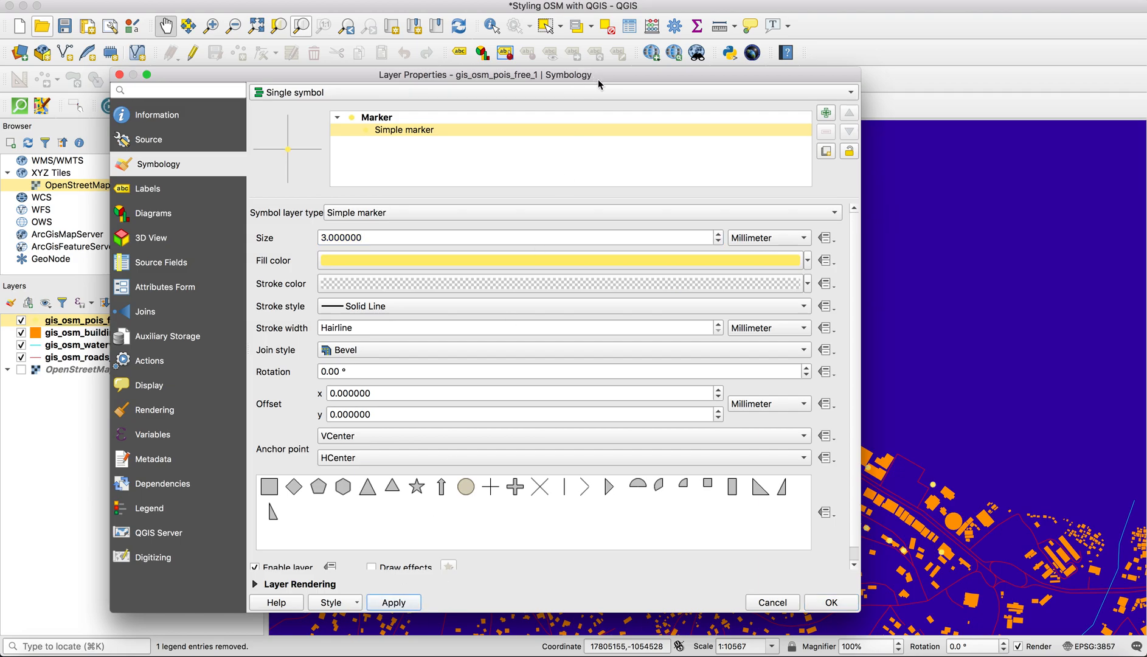
{"action": "left_click_drag", "start_coordinate": [310, 77], "coordinate": [2, 3]}
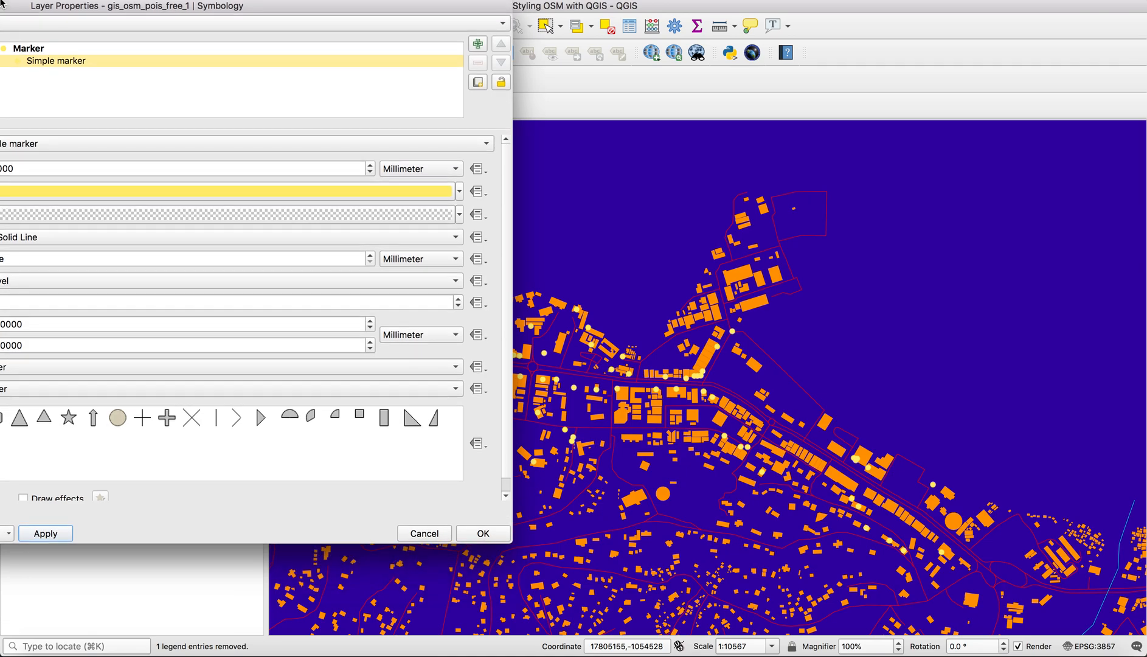
{"action": "left_click", "coordinate": [484, 533]}
Step: Examine the light yellow points of interest against the buildings and roads along the Honiara coast at several scales
{"action": "scroll", "coordinate": [661, 419], "scroll_direction": "down", "scroll_amount": 1}
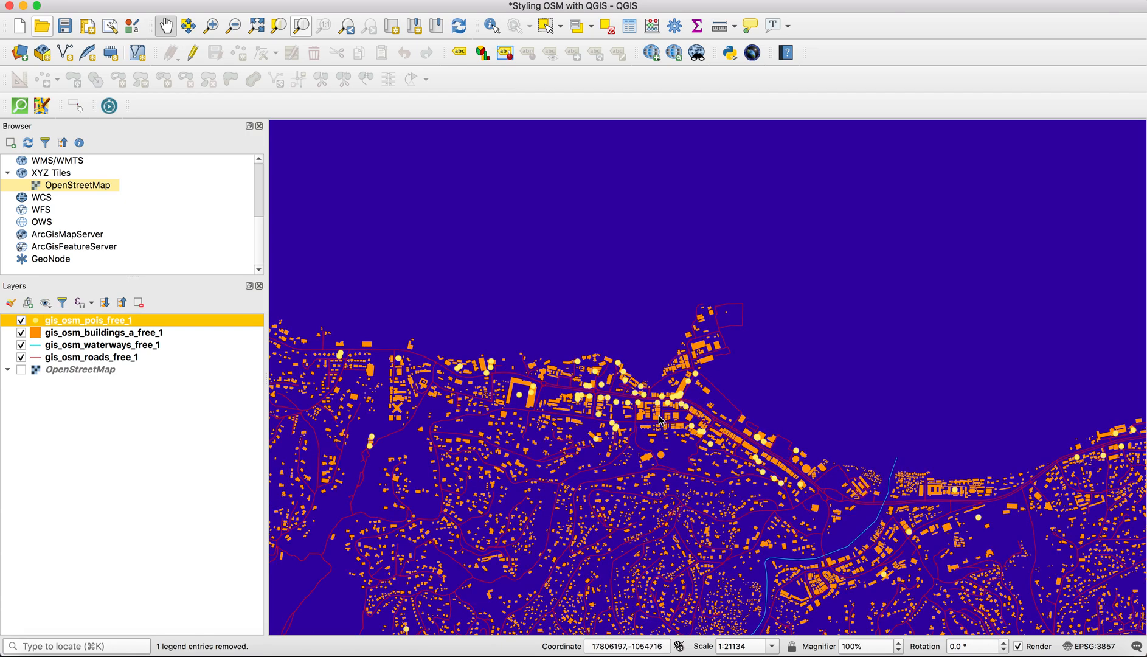
{"action": "scroll", "coordinate": [661, 419], "scroll_direction": "down", "scroll_amount": 1}
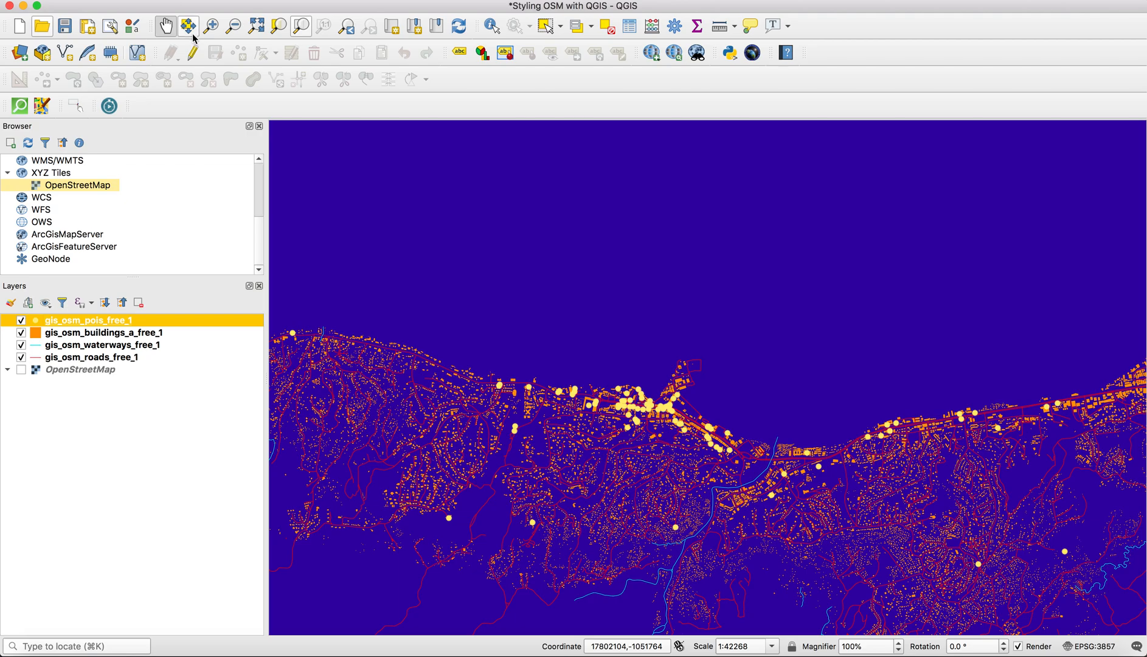
{"action": "left_click_drag", "start_coordinate": [679, 426], "coordinate": [615, 355]}
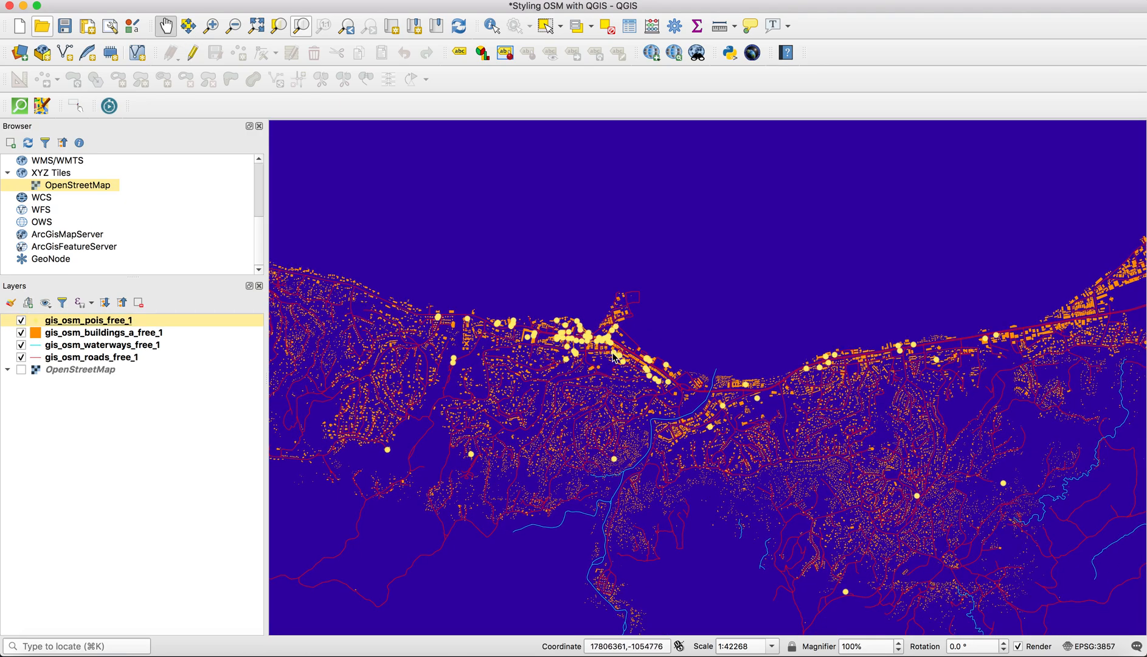
{"action": "scroll", "coordinate": [617, 356], "scroll_direction": "up", "scroll_amount": 1}
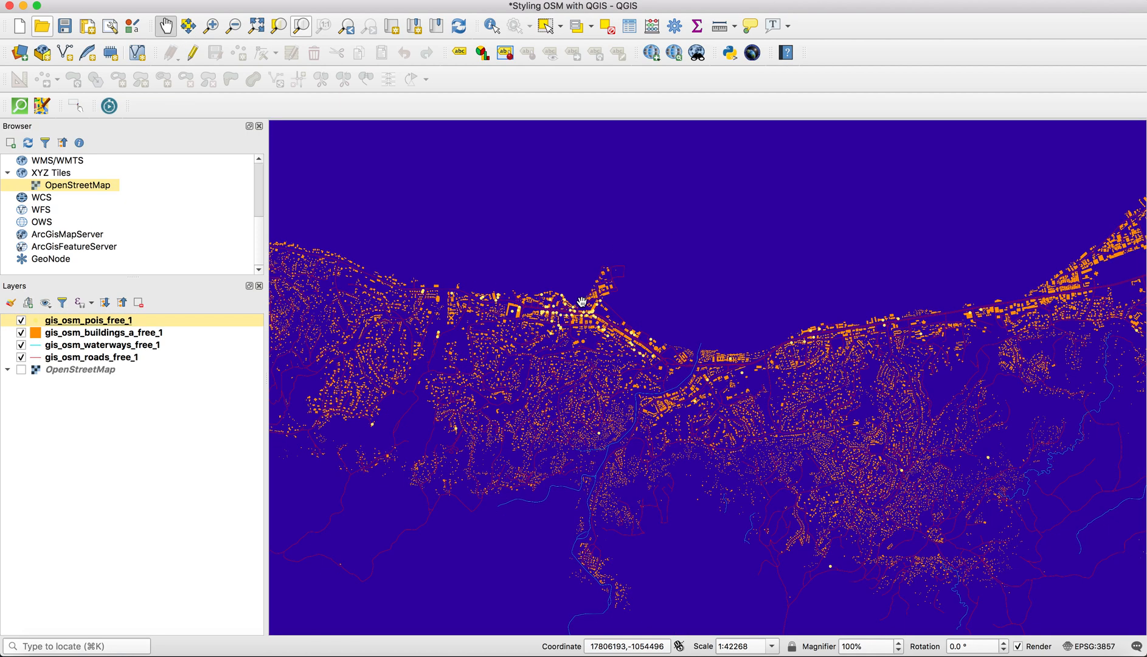
{"action": "scroll", "coordinate": [583, 307], "scroll_direction": "up", "scroll_amount": 1}
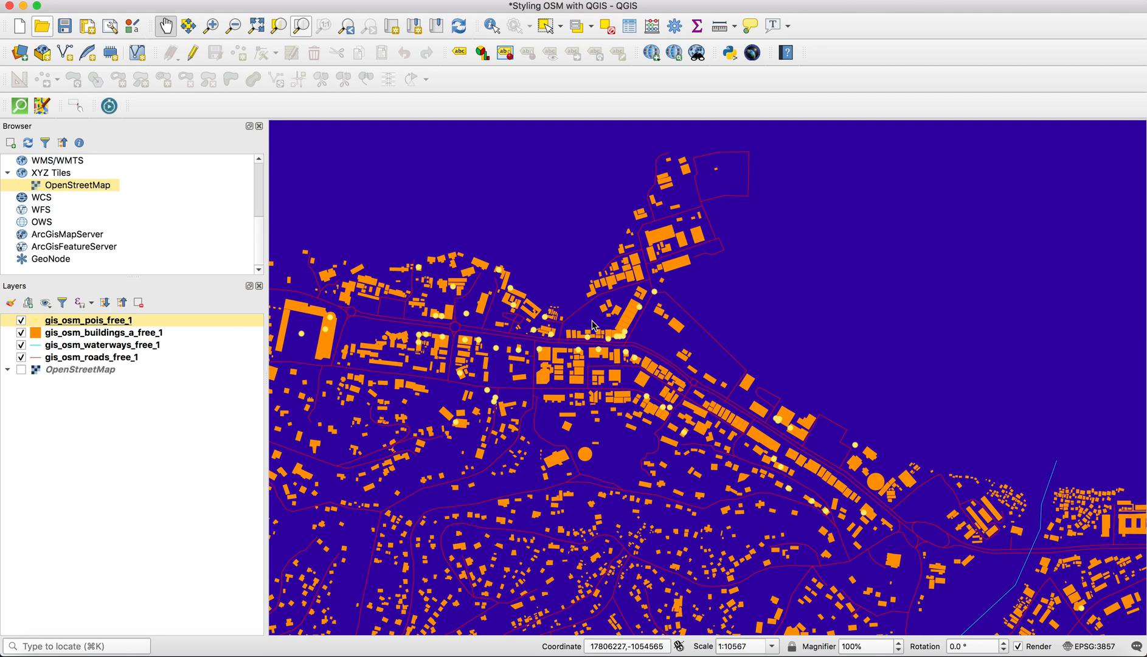
{"action": "left_click_drag", "start_coordinate": [619, 311], "coordinate": [602, 354]}
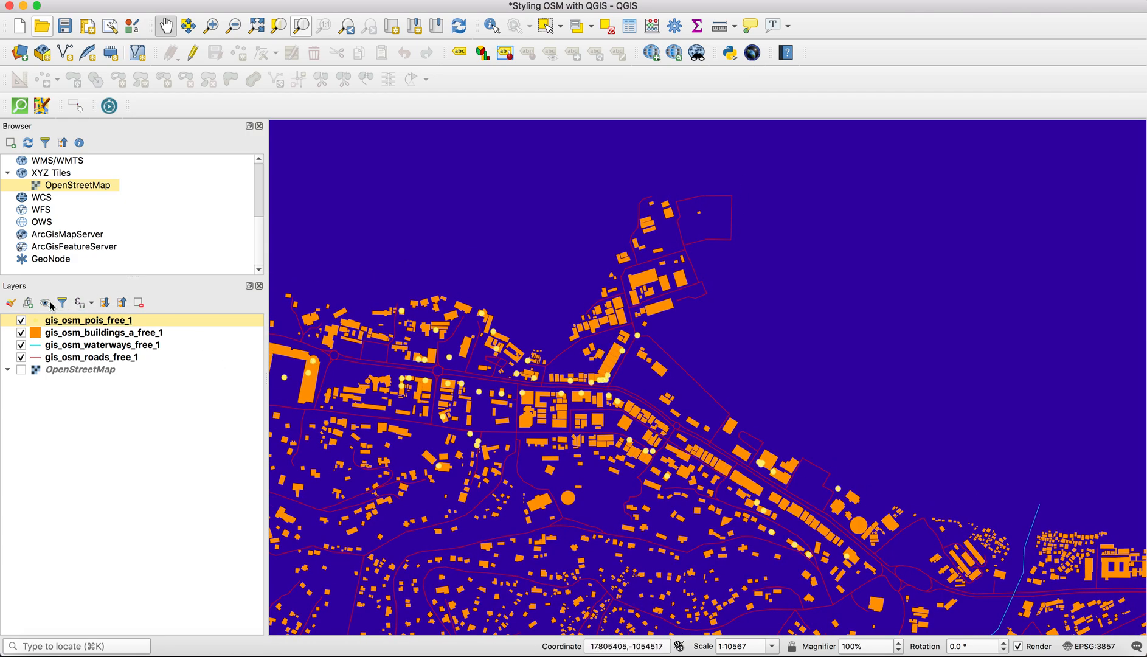
Step: Set the simple marker of gis_osm_pois_free_1 to a white fill and a light yellow stroke, and apply it
{"action": "double_click", "coordinate": [33, 323]}
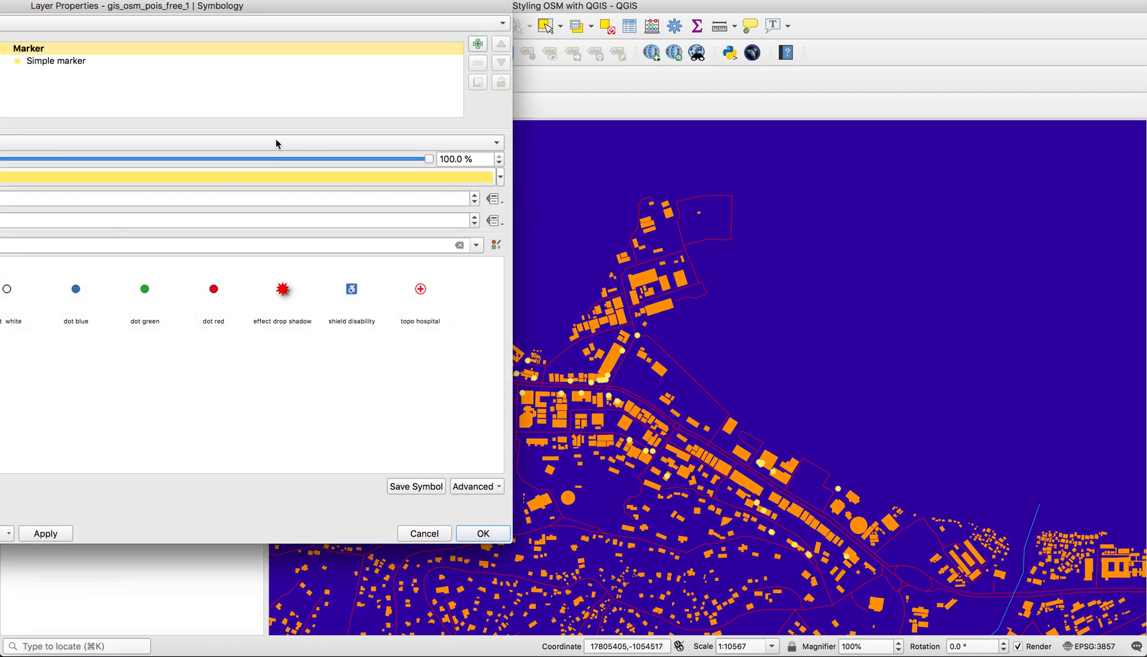
{"action": "left_click_drag", "start_coordinate": [264, 11], "coordinate": [440, 40]}
{"action": "left_click", "coordinate": [245, 92]}
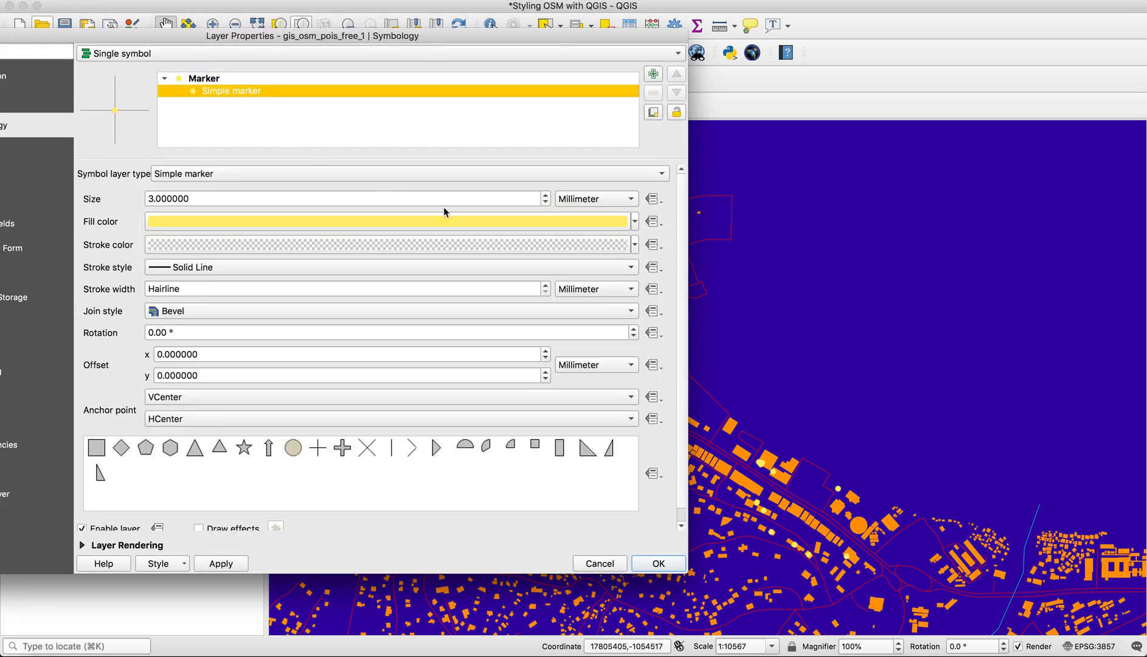
{"action": "left_click", "coordinate": [633, 223]}
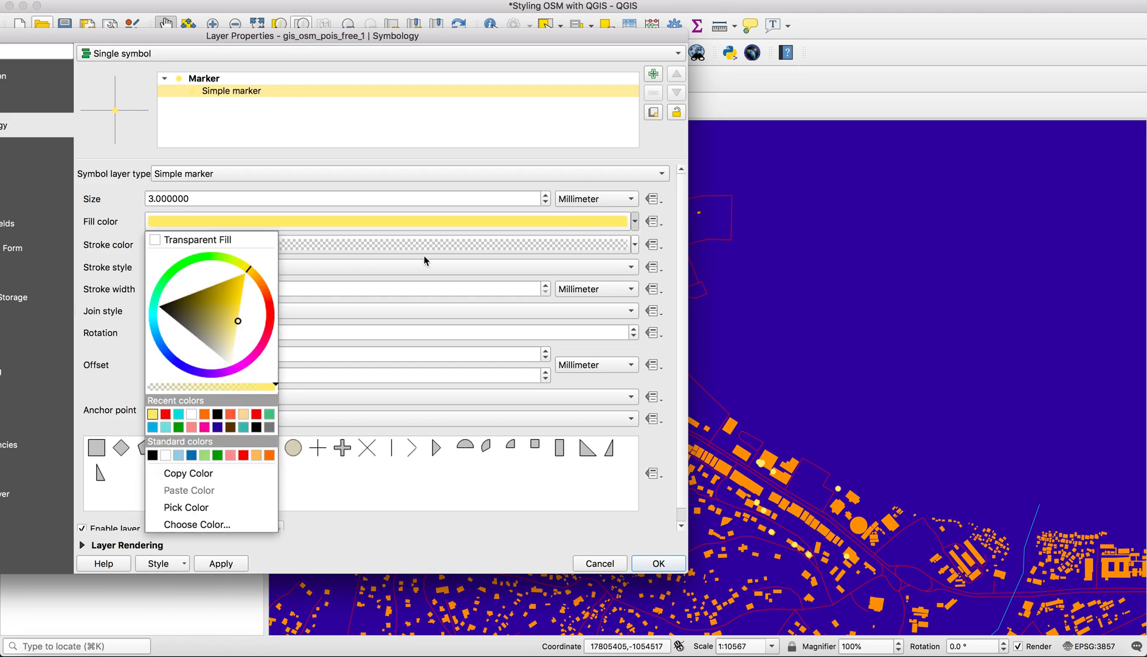
{"action": "left_click", "coordinate": [192, 414]}
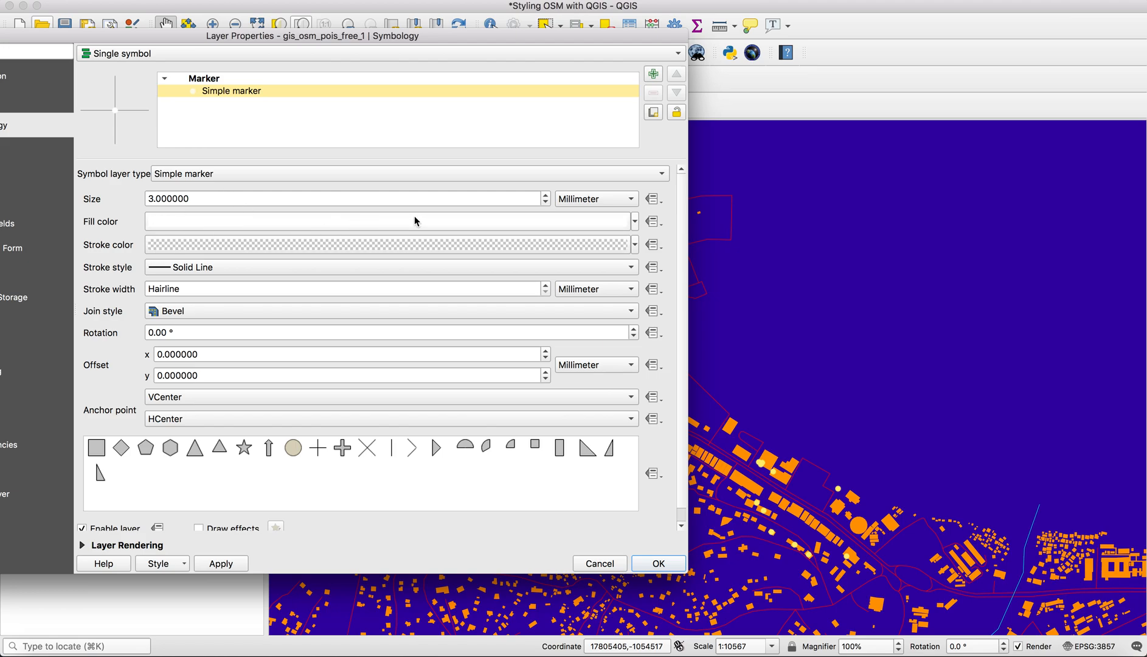
{"action": "left_click", "coordinate": [634, 246]}
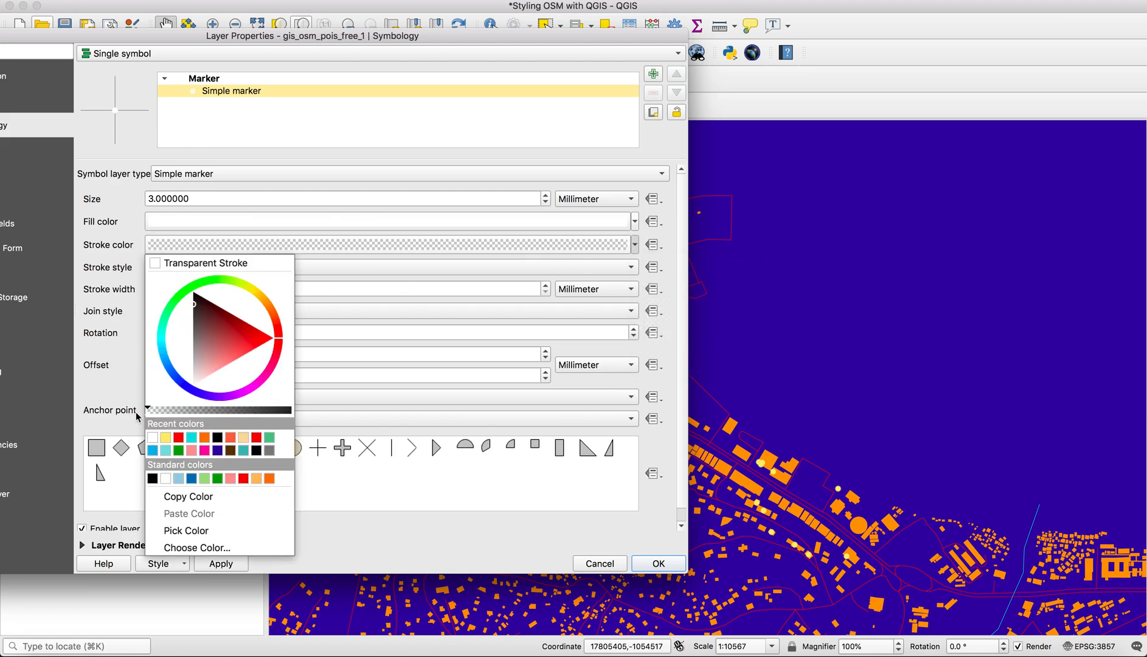
{"action": "left_click", "coordinate": [165, 437]}
{"action": "left_click", "coordinate": [237, 565]}
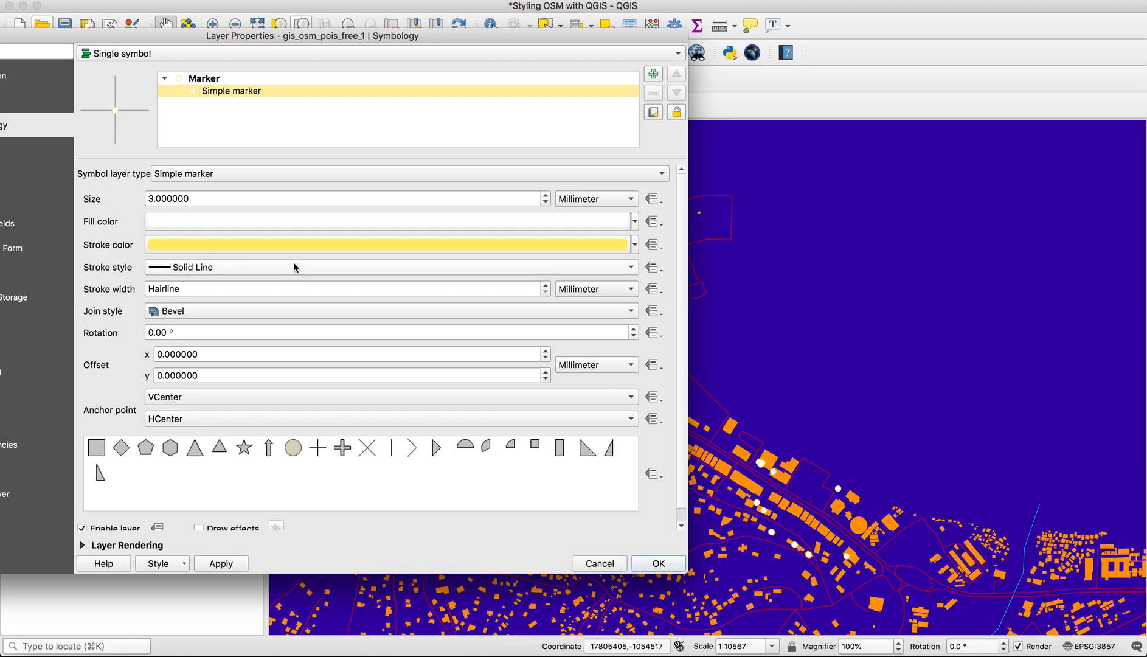
Step: Set the simple marker's join style to Round and its size to 4 mm, and apply the changes
{"action": "scroll", "coordinate": [326, 314], "scroll_direction": "down", "scroll_amount": 1}
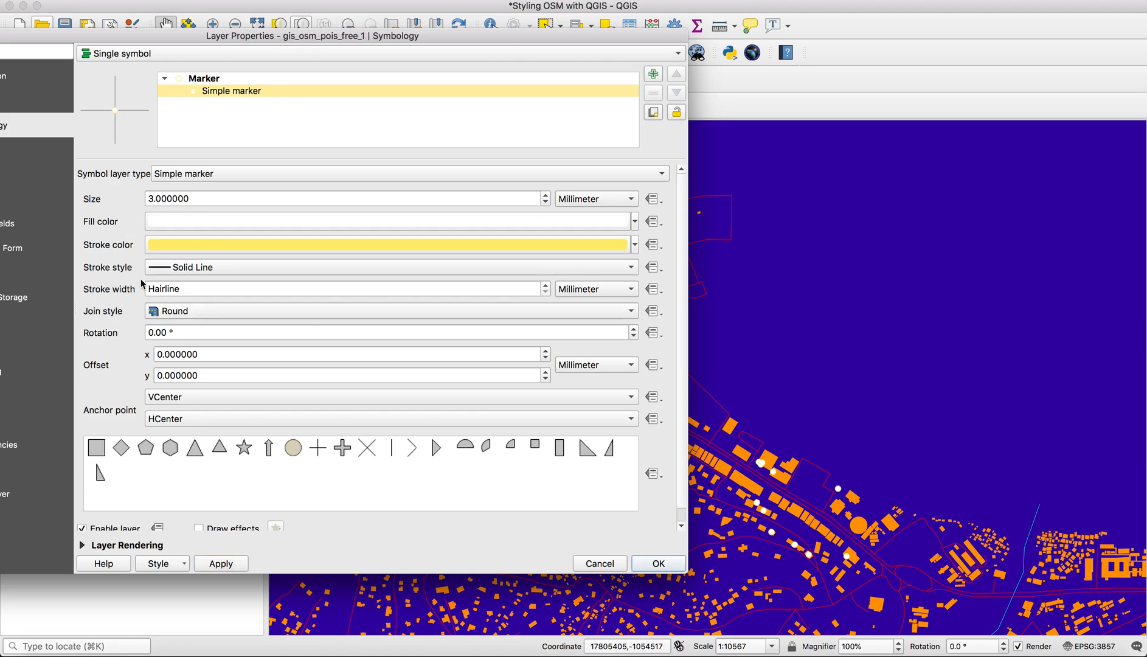
{"action": "left_click", "coordinate": [184, 269]}
{"action": "left_click", "coordinate": [196, 270]}
{"action": "scroll", "coordinate": [680, 266], "scroll_direction": "down", "scroll_amount": 1}
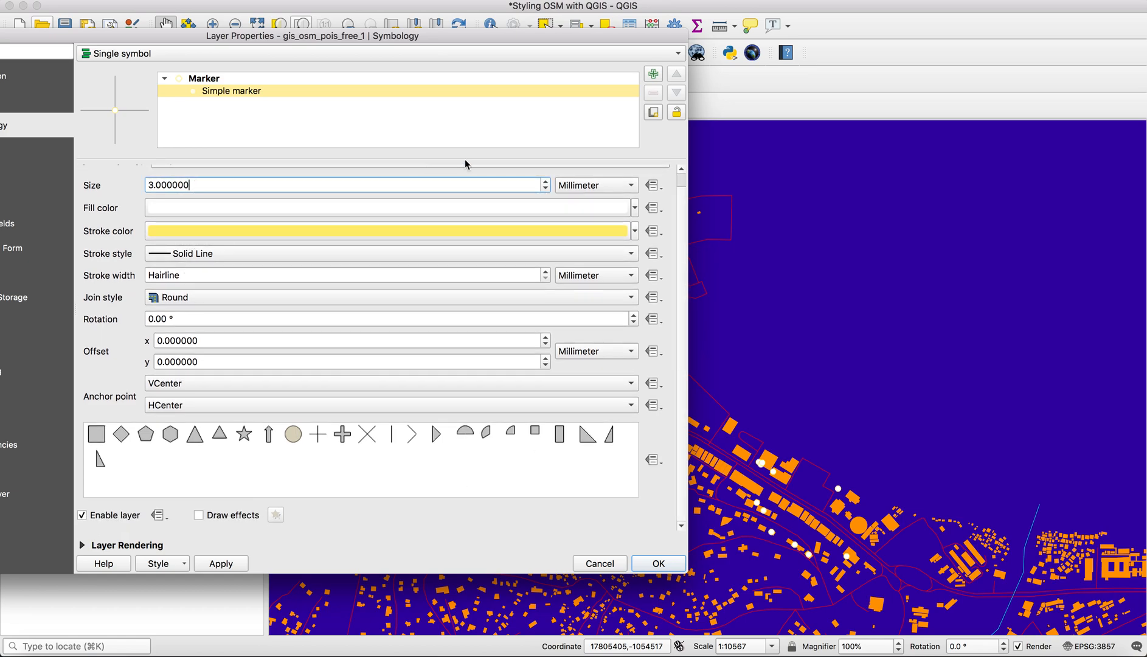
{"action": "left_click", "coordinate": [546, 181]}
{"action": "double_click", "coordinate": [546, 181]}
{"action": "double_click", "coordinate": [546, 181]}
{"action": "left_click", "coordinate": [238, 565]}
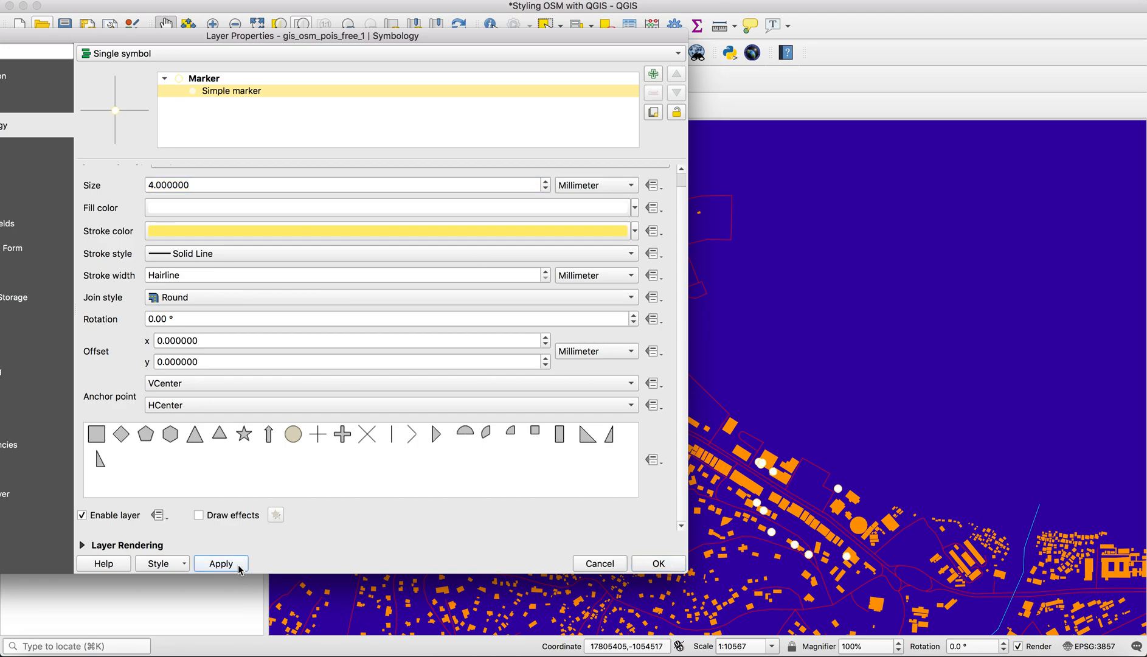
Step: Review the stroke style options and the overall marker settings, and accept the layer properties
{"action": "left_click", "coordinate": [631, 253]}
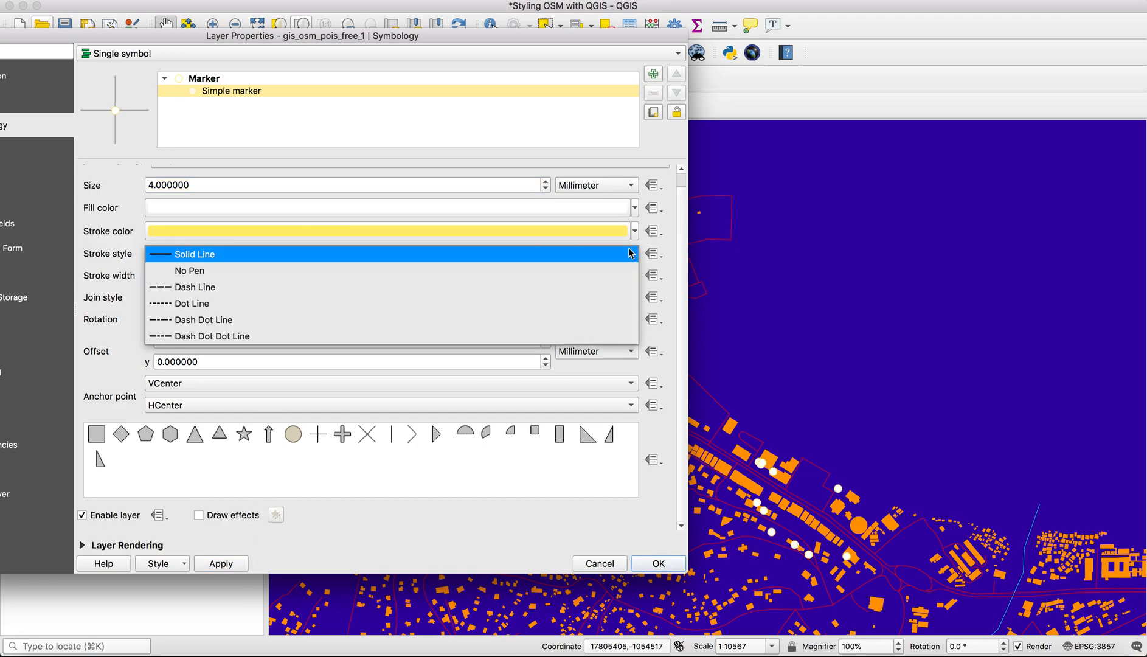
{"action": "left_click", "coordinate": [124, 377]}
{"action": "left_click", "coordinate": [233, 78]}
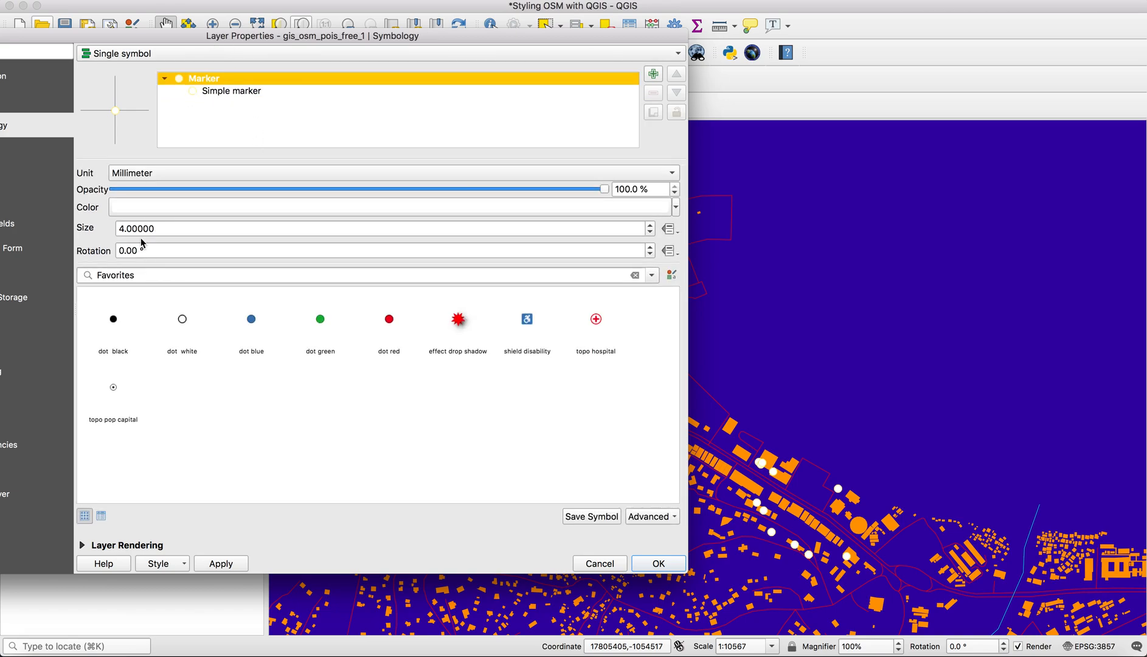
{"action": "left_click", "coordinate": [212, 228]}
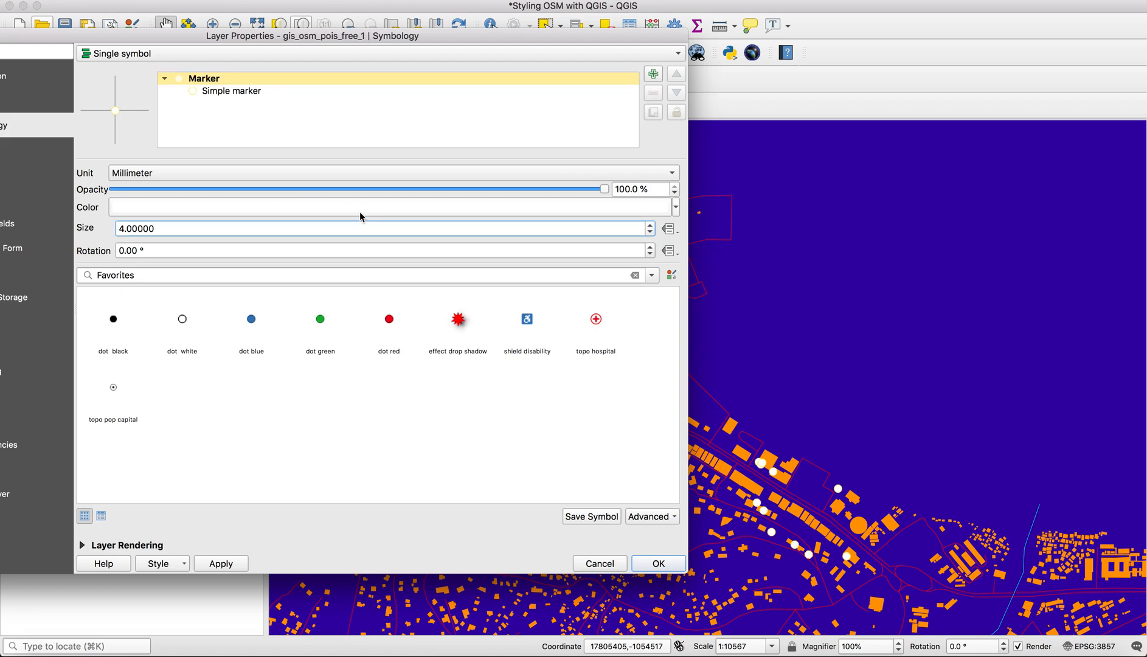
{"action": "left_click", "coordinate": [220, 563]}
{"action": "left_click", "coordinate": [658, 563]}
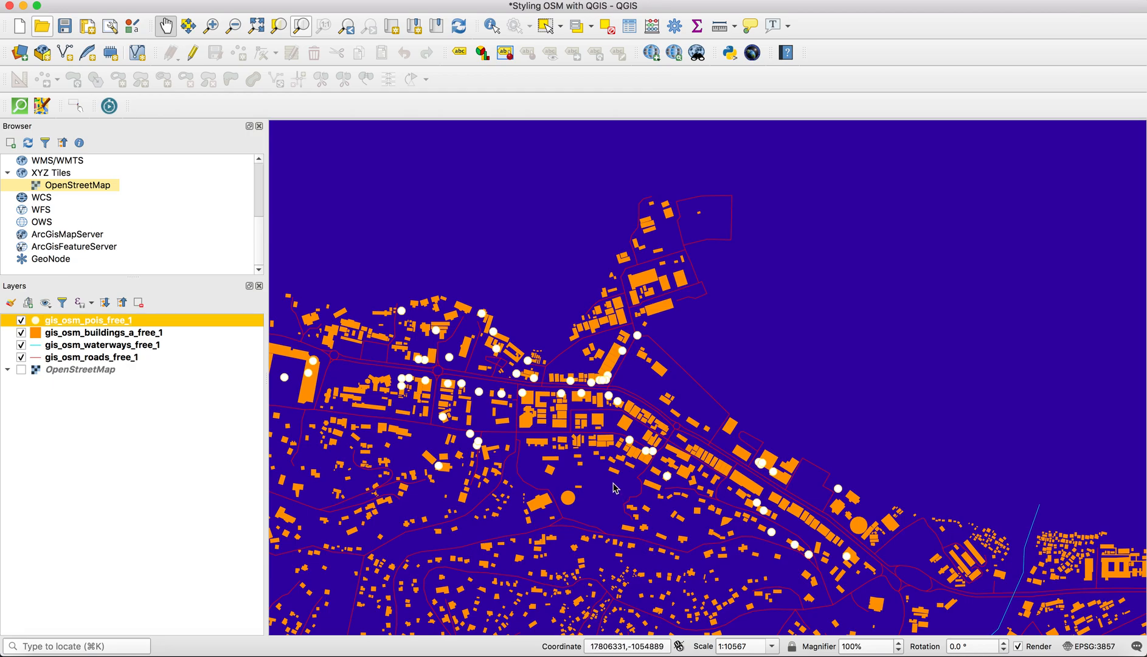
Step: Examine how densely the white points of interest cover the Honiara coast at smaller map scales
{"action": "scroll", "coordinate": [611, 483], "scroll_direction": "down", "scroll_amount": 1}
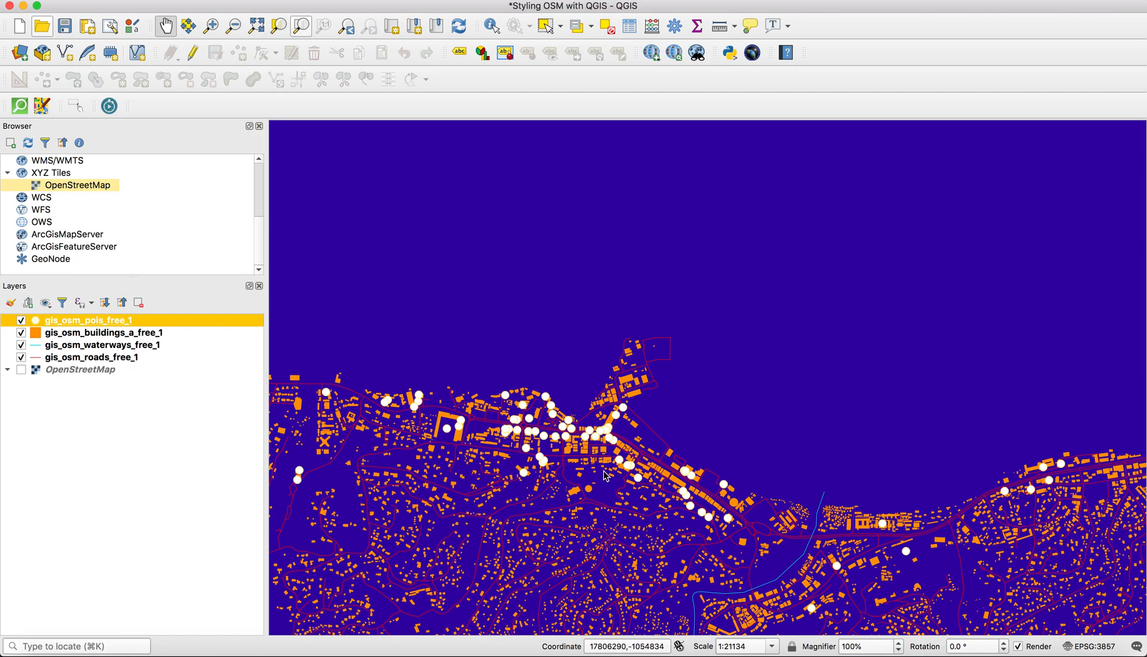
{"action": "scroll", "coordinate": [600, 473], "scroll_direction": "down", "scroll_amount": 1}
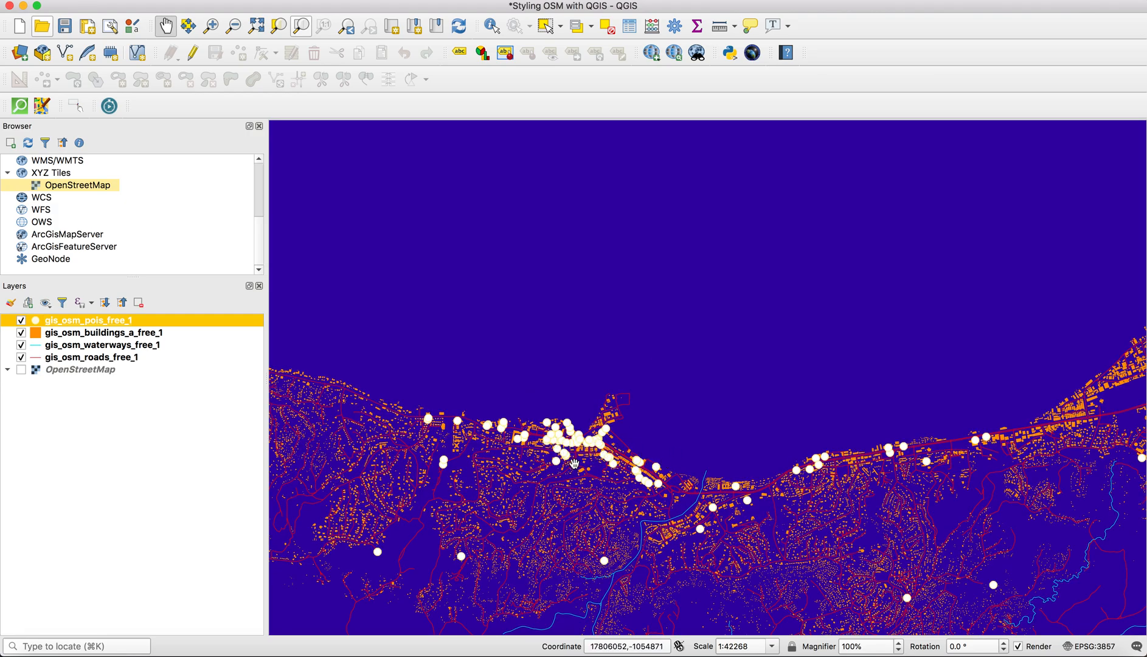
{"action": "scroll", "coordinate": [599, 457], "scroll_direction": "down", "scroll_amount": 1}
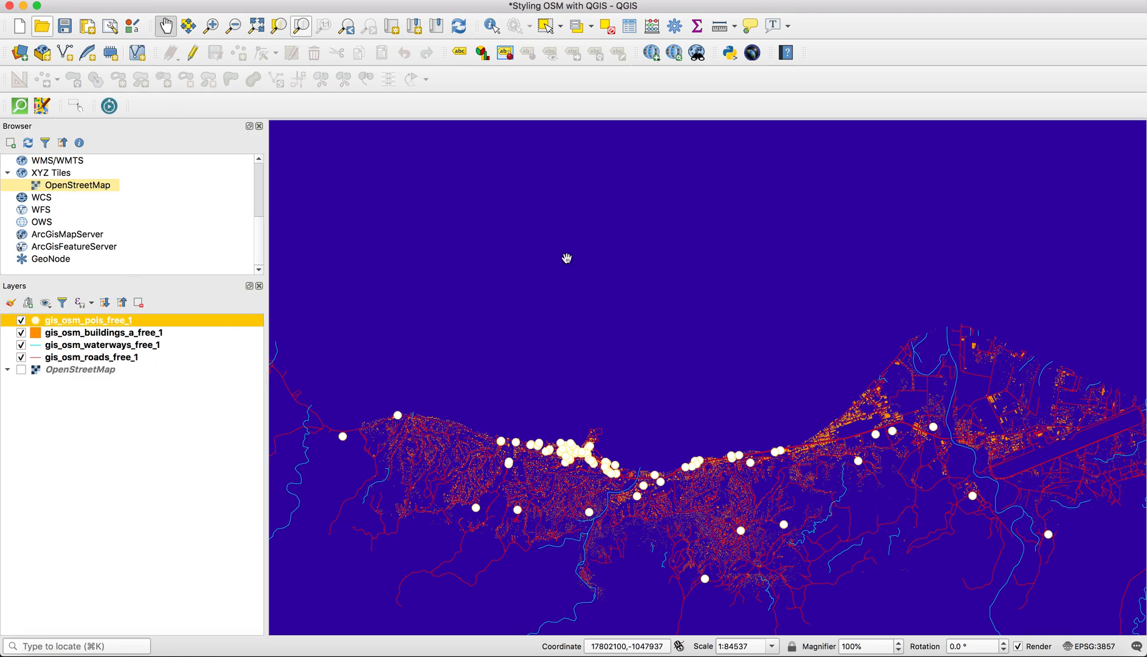
{"action": "left_click_drag", "start_coordinate": [721, 345], "coordinate": [704, 319]}
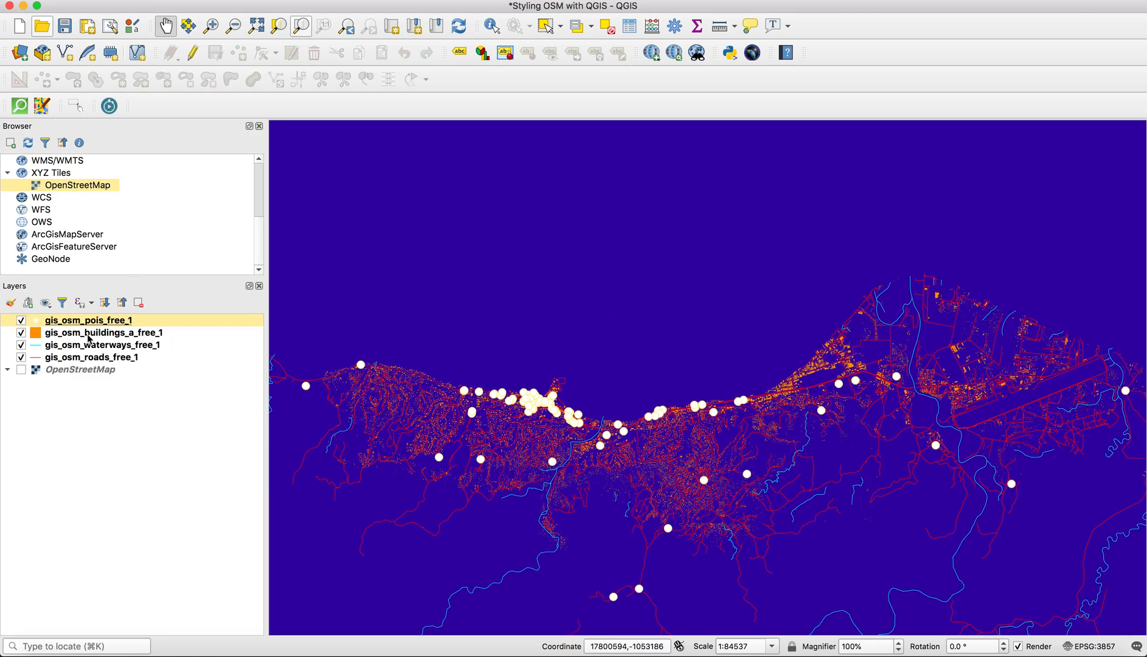
Step: Open the simple marker symbology of gis_osm_pois_free_1 and view the available renderer types, keeping Single symbol
{"action": "left_click", "coordinate": [35, 324]}
{"action": "double_click", "coordinate": [34, 324]}
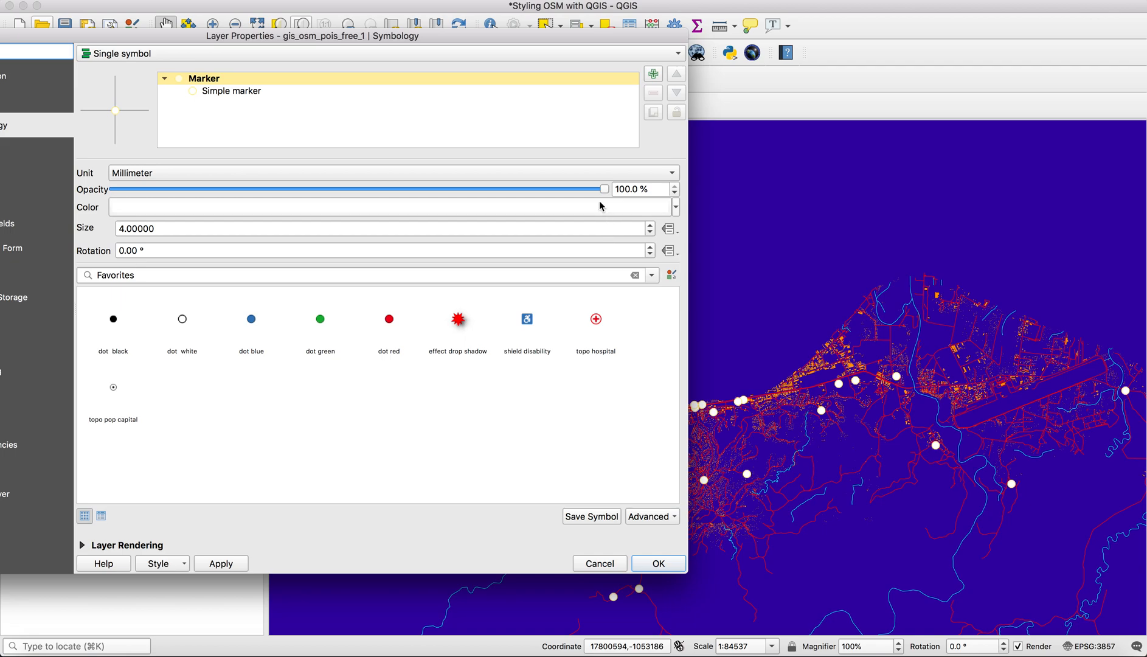
{"action": "left_click", "coordinate": [364, 90]}
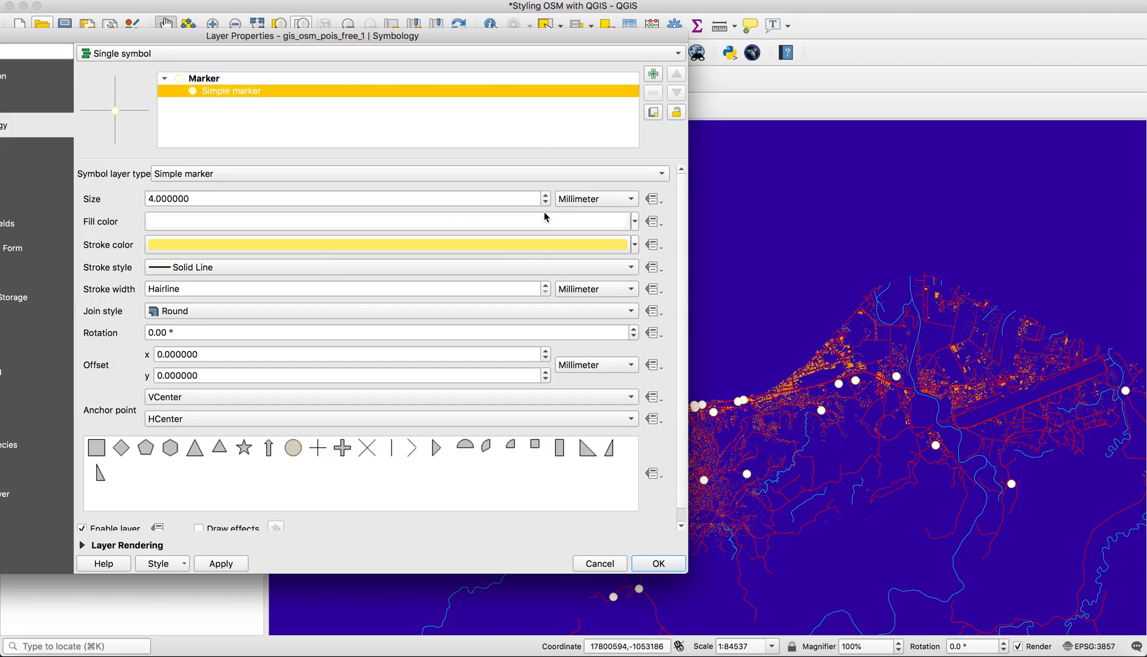
{"action": "left_click_drag", "start_coordinate": [224, 42], "coordinate": [289, 40]}
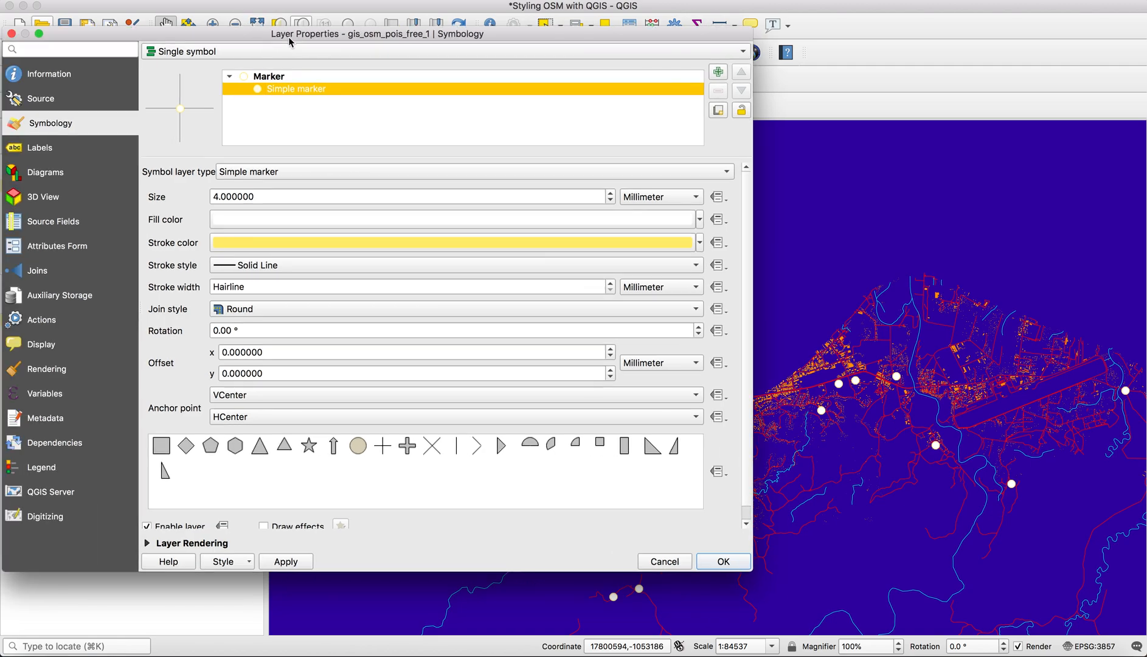
{"action": "left_click", "coordinate": [278, 53]}
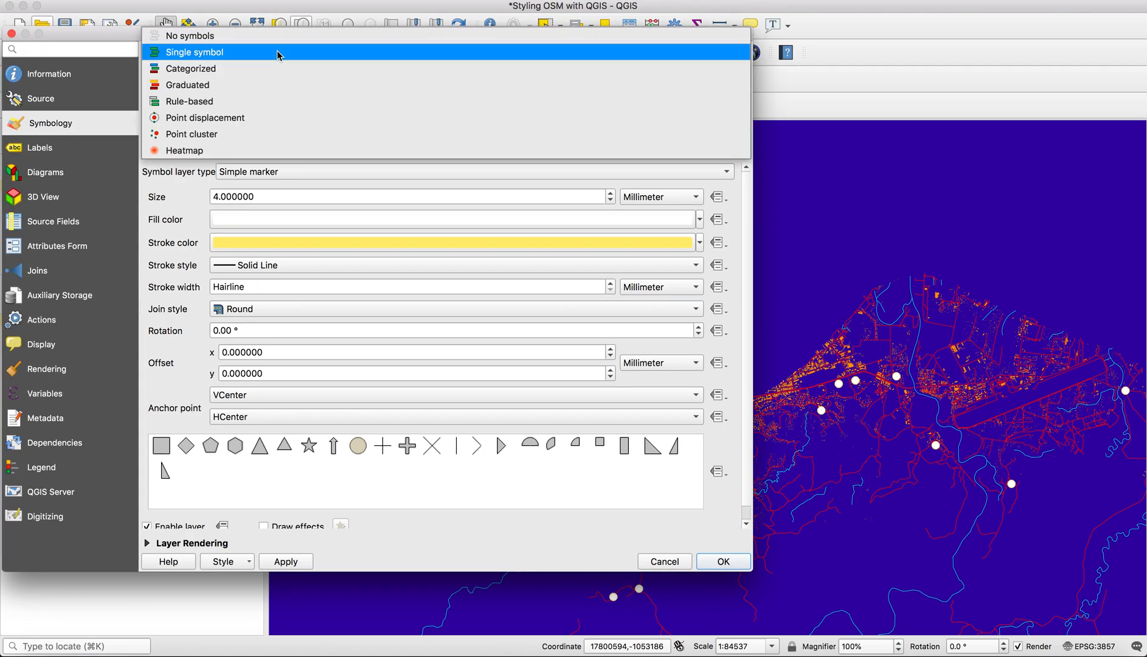
{"action": "left_click", "coordinate": [278, 53]}
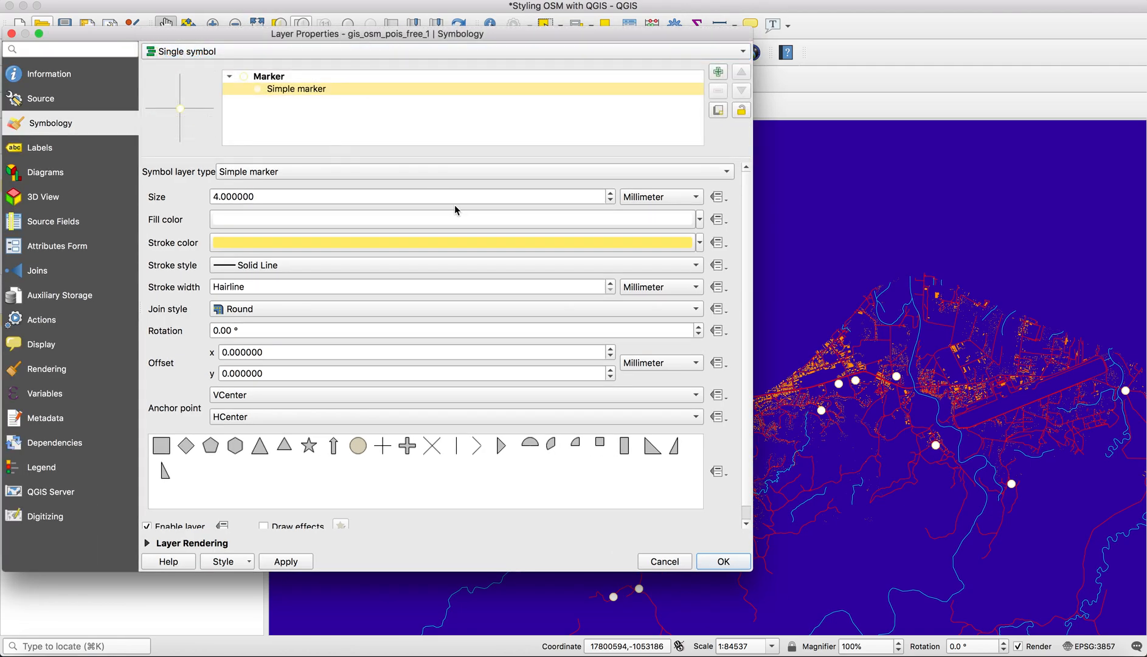
Step: Reduce the simple marker size of gis_osm_pois_free_1 to 2 mm and apply it
{"action": "left_click", "coordinate": [610, 202]}
{"action": "left_click", "coordinate": [609, 201]}
{"action": "left_click", "coordinate": [610, 201]}
{"action": "left_click", "coordinate": [610, 201]}
{"action": "left_click", "coordinate": [610, 201]}
{"action": "left_click", "coordinate": [610, 201]}
{"action": "left_click", "coordinate": [610, 201]}
{"action": "left_click", "coordinate": [610, 201]}
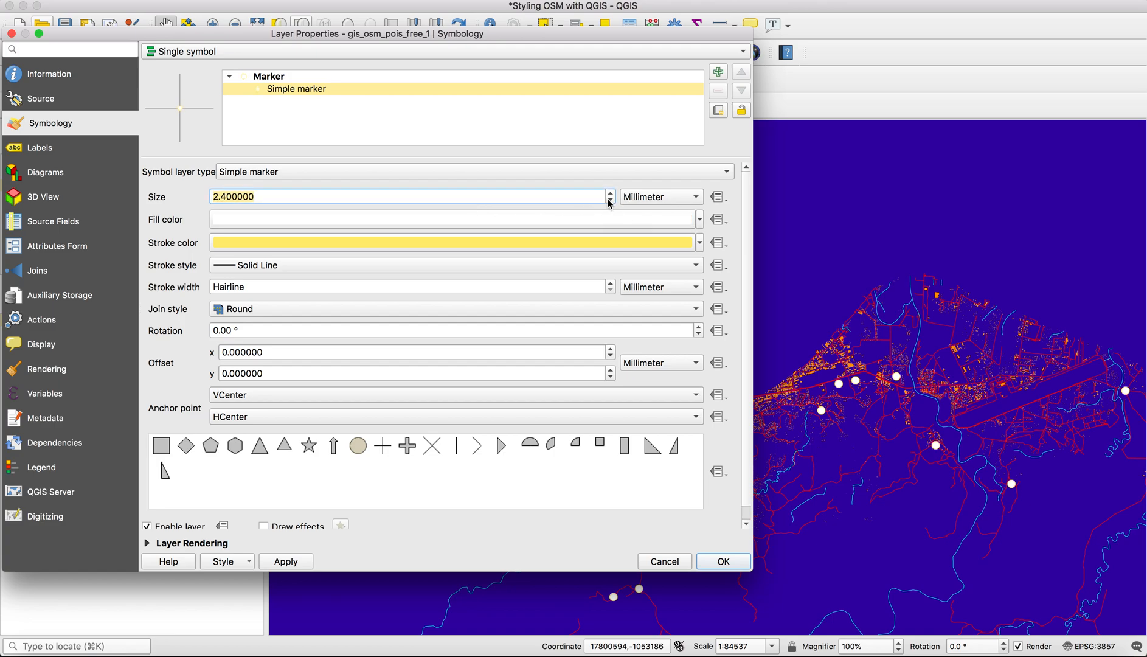
{"action": "left_click", "coordinate": [610, 192]}
{"action": "left_click", "coordinate": [610, 201]}
{"action": "left_click", "coordinate": [609, 201]}
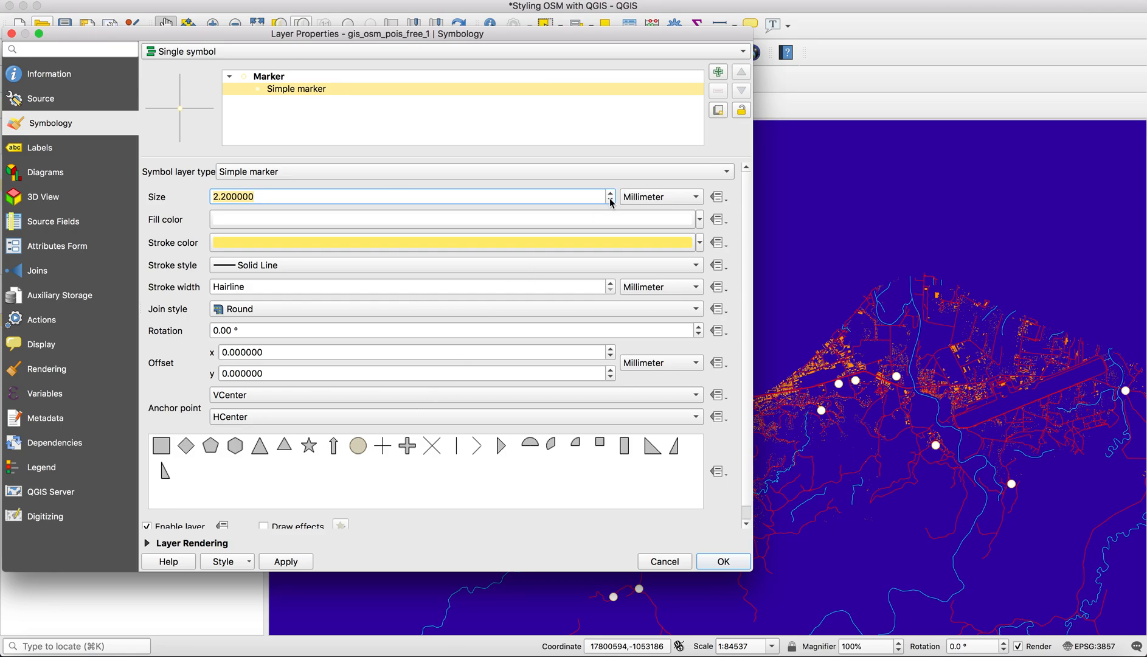
{"action": "left_click", "coordinate": [297, 561]}
Step: Set the simple marker size of gis_osm_pois_free_1 to 1 mm and accept the layer properties
{"action": "left_click_drag", "start_coordinate": [509, 39], "coordinate": [500, 12]}
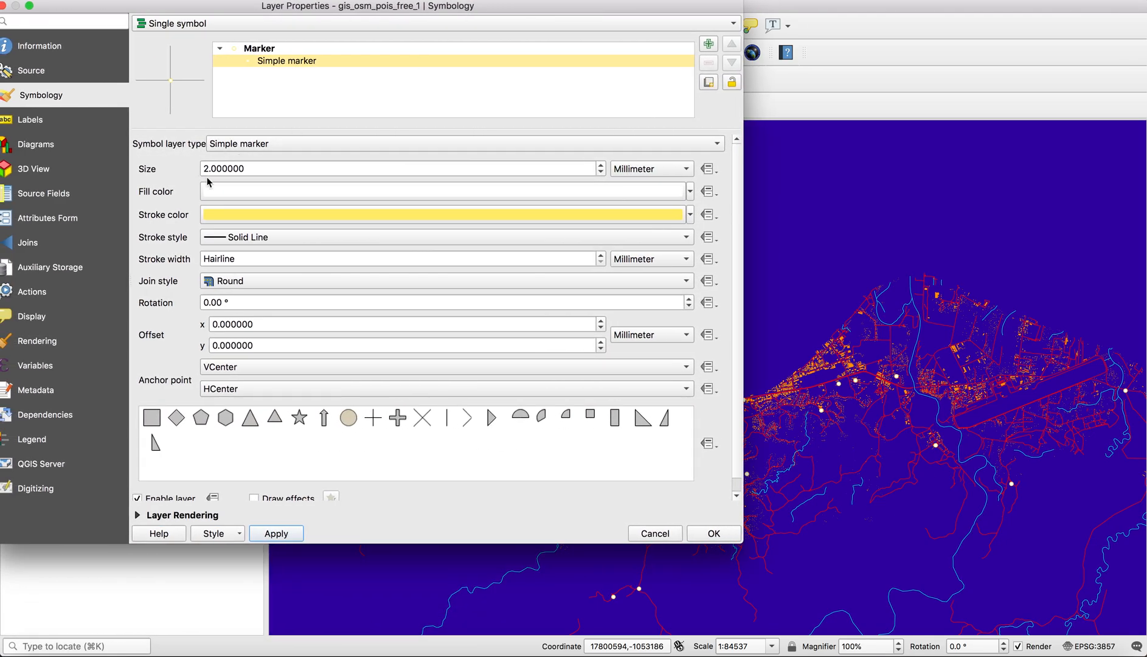
{"action": "double_click", "coordinate": [258, 168]}
{"action": "type", "text": "1"}
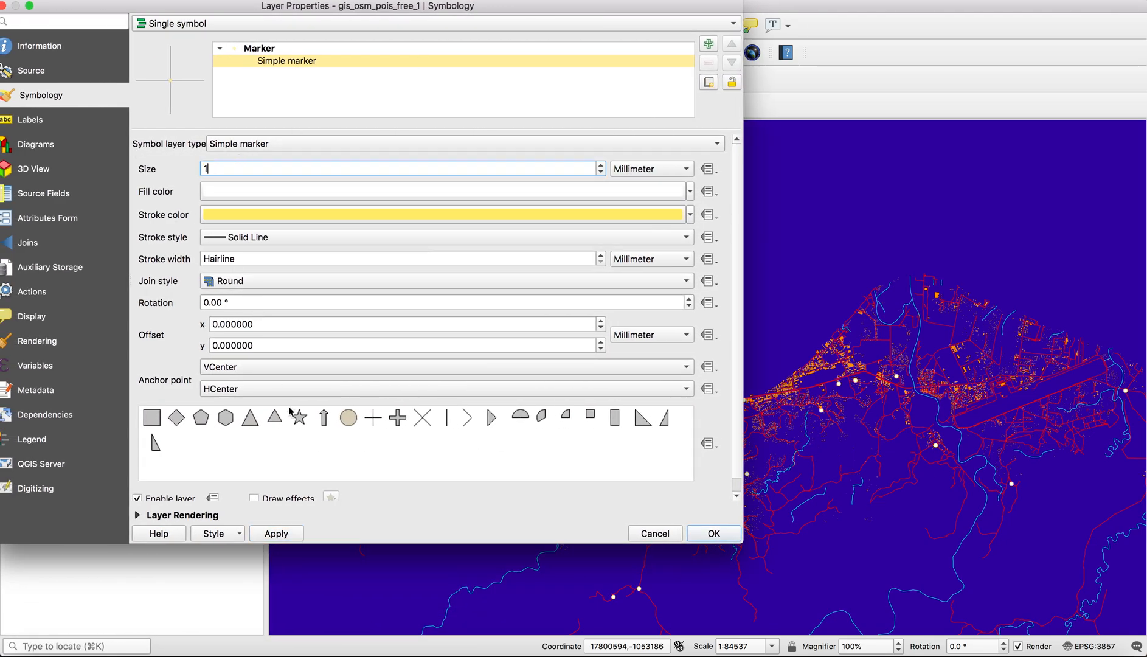
{"action": "left_click", "coordinate": [274, 534]}
{"action": "left_click_drag", "start_coordinate": [414, 11], "coordinate": [144, 83]}
{"action": "left_click", "coordinate": [426, 609]}
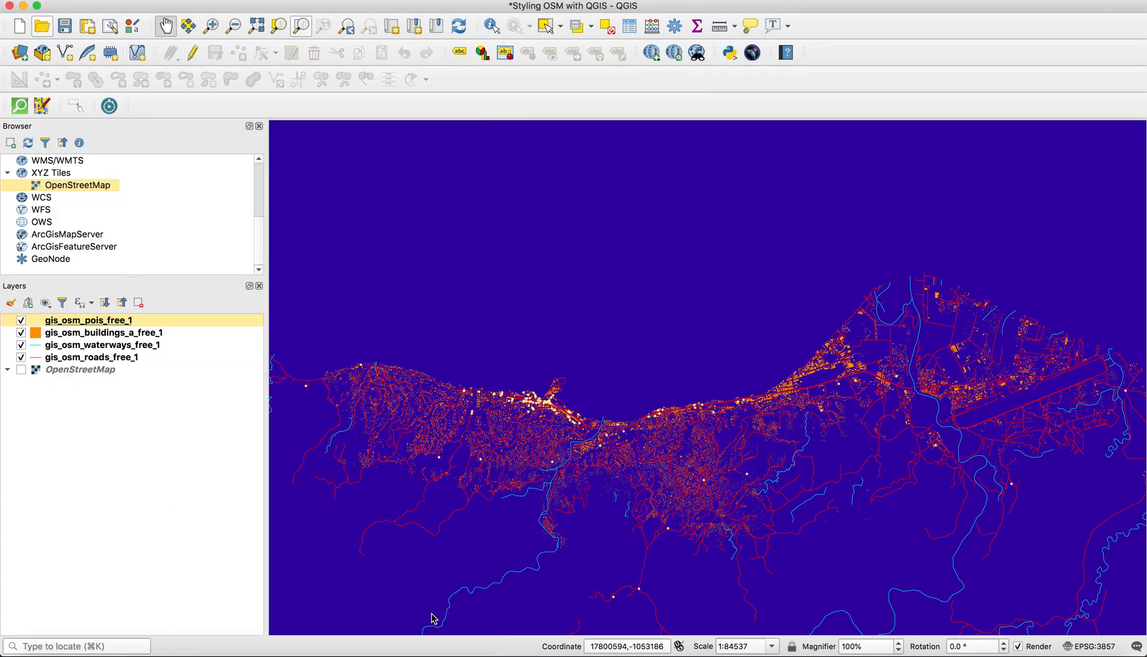